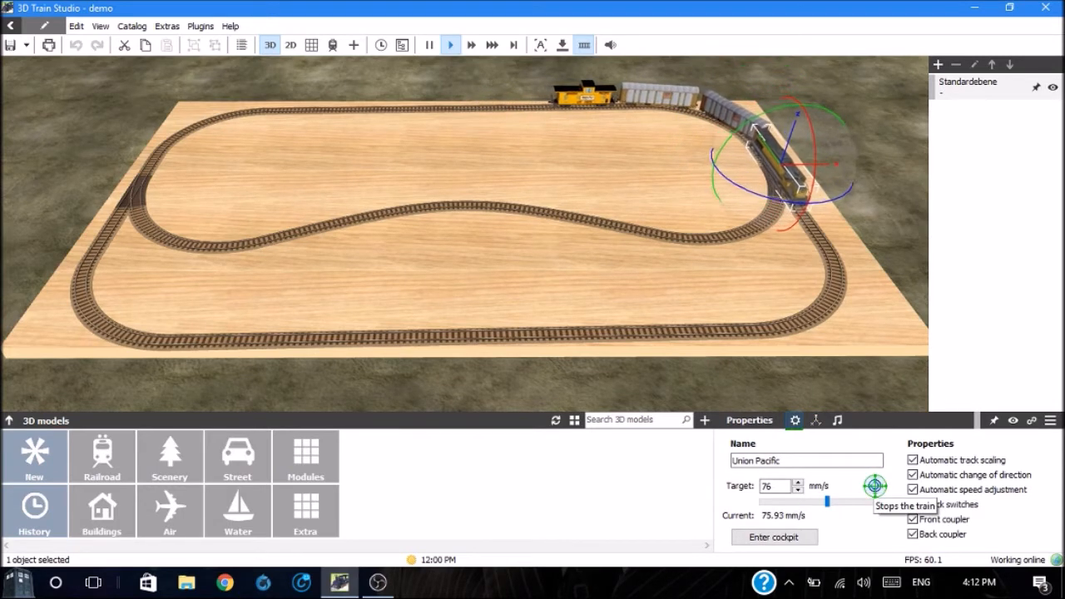
Step: Stop the train and set the Z position of the inner loop's long middle track to 25.4 mm
click(875, 486)
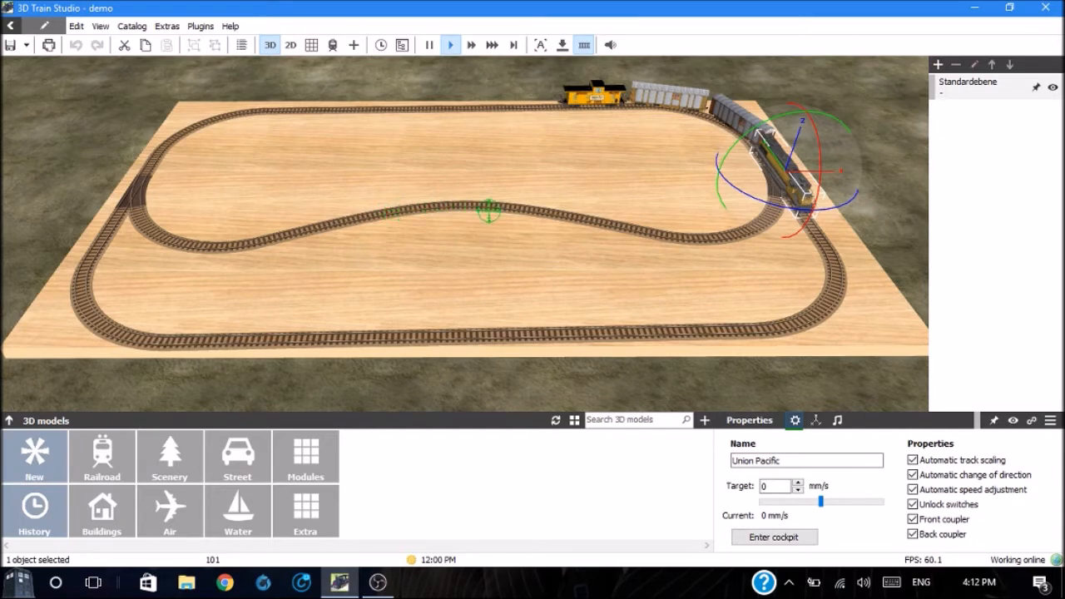
click(453, 203)
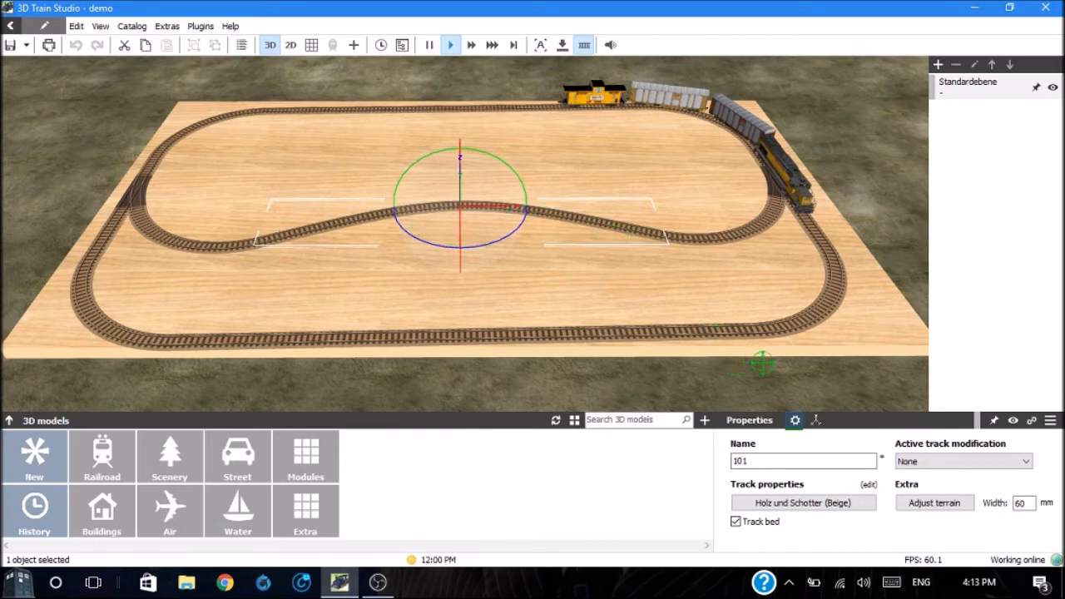
click(815, 420)
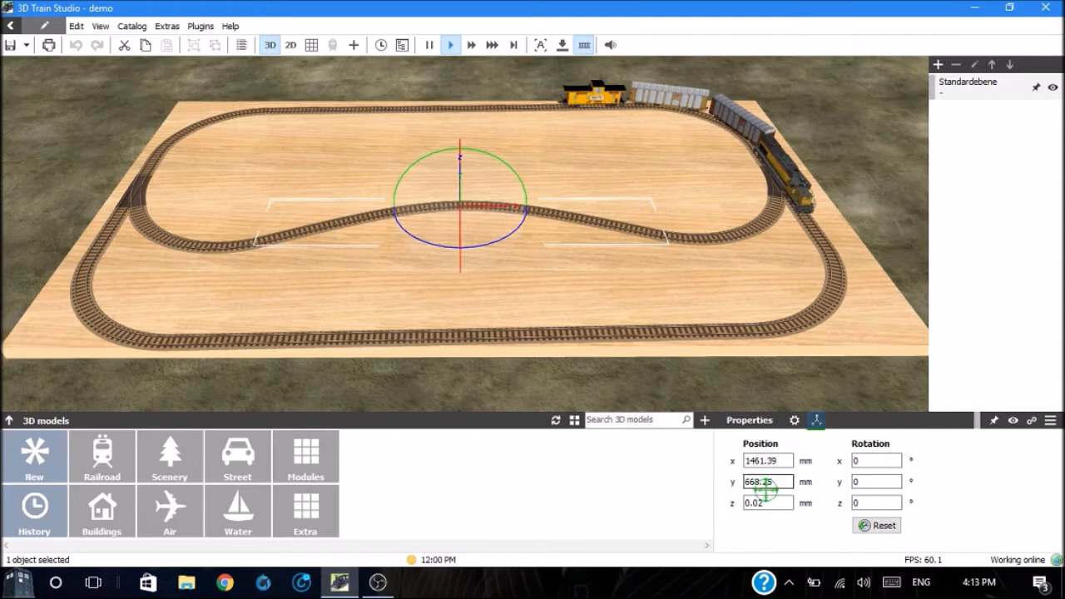
click(770, 504)
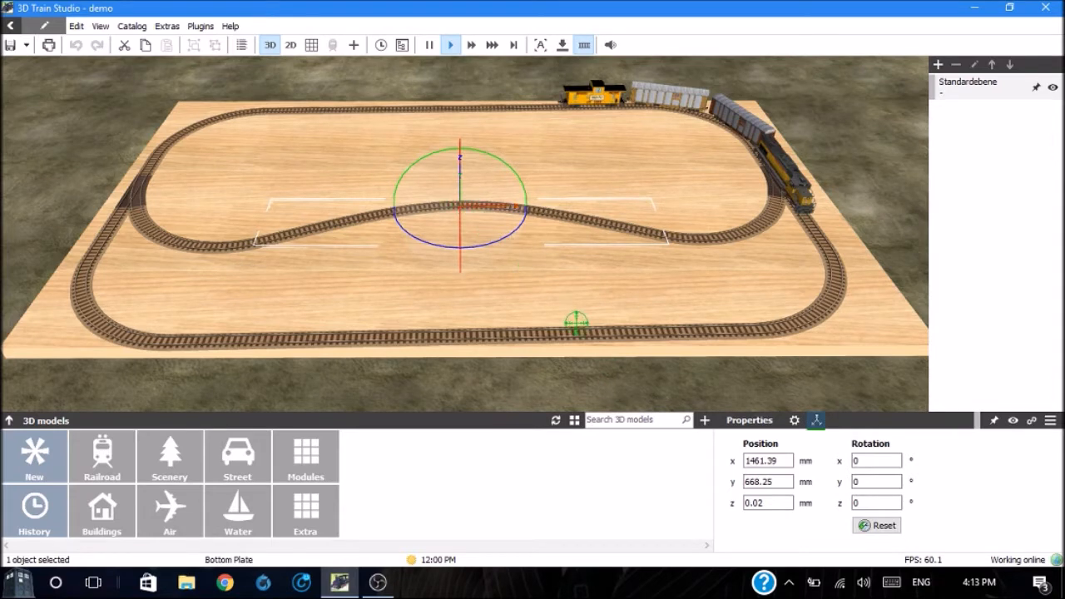
double_click(763, 504)
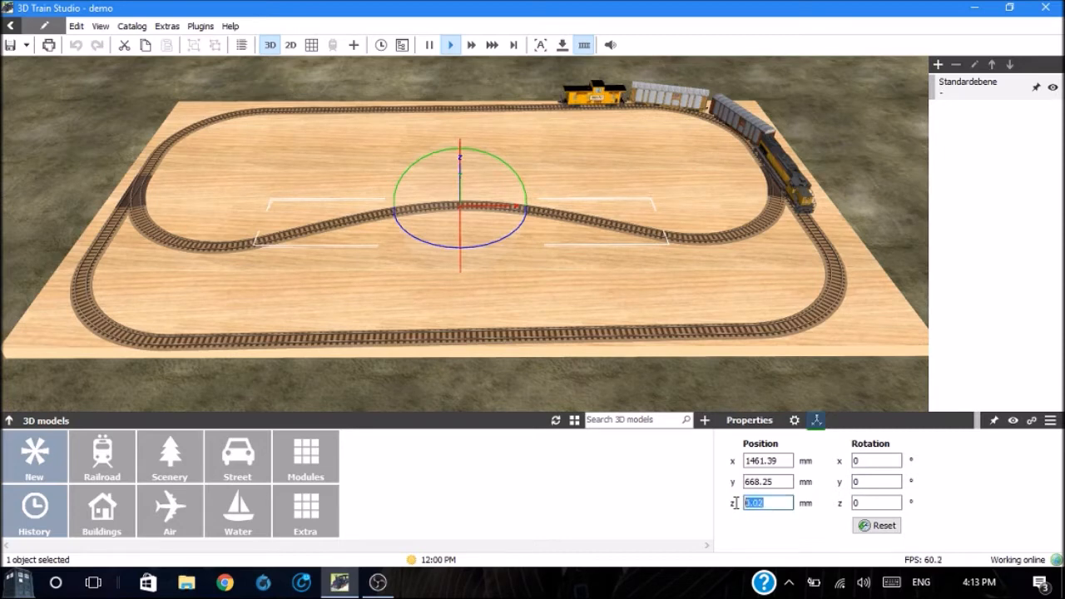
text(2)
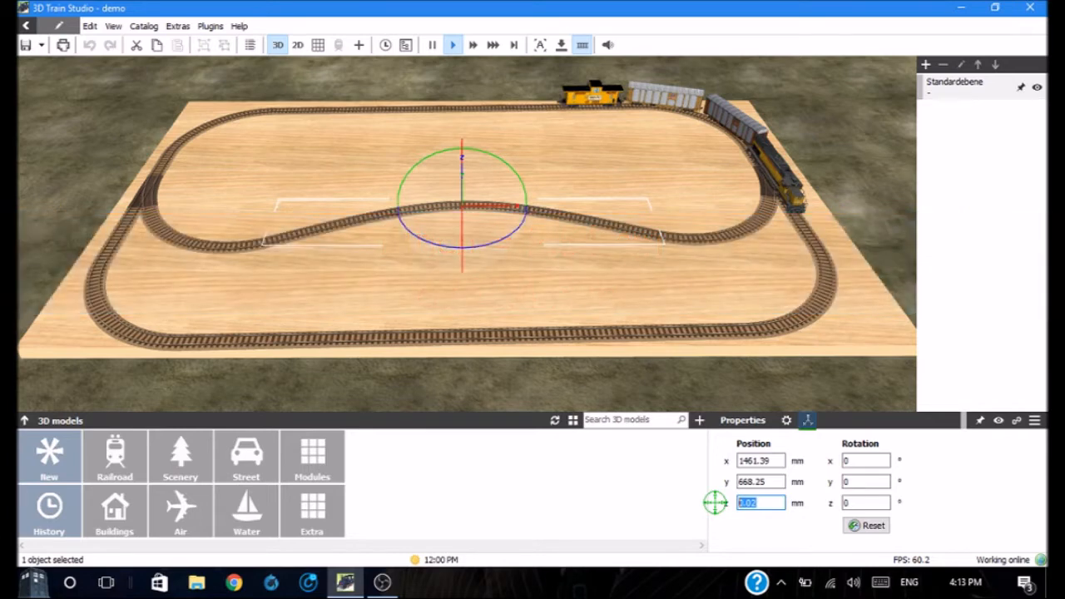
text(25.4)
key(Return)
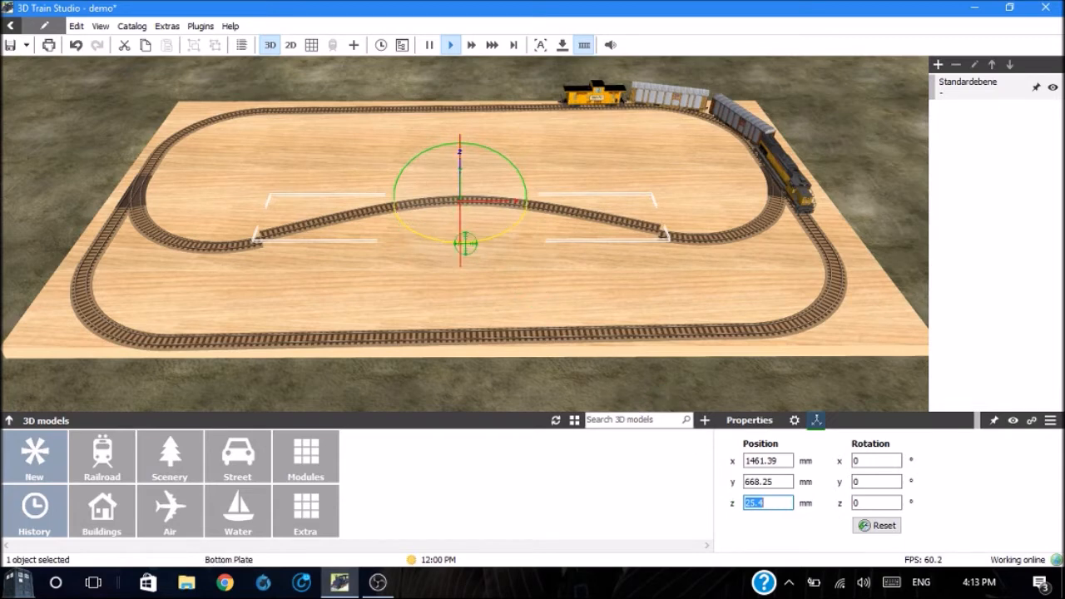
click(687, 275)
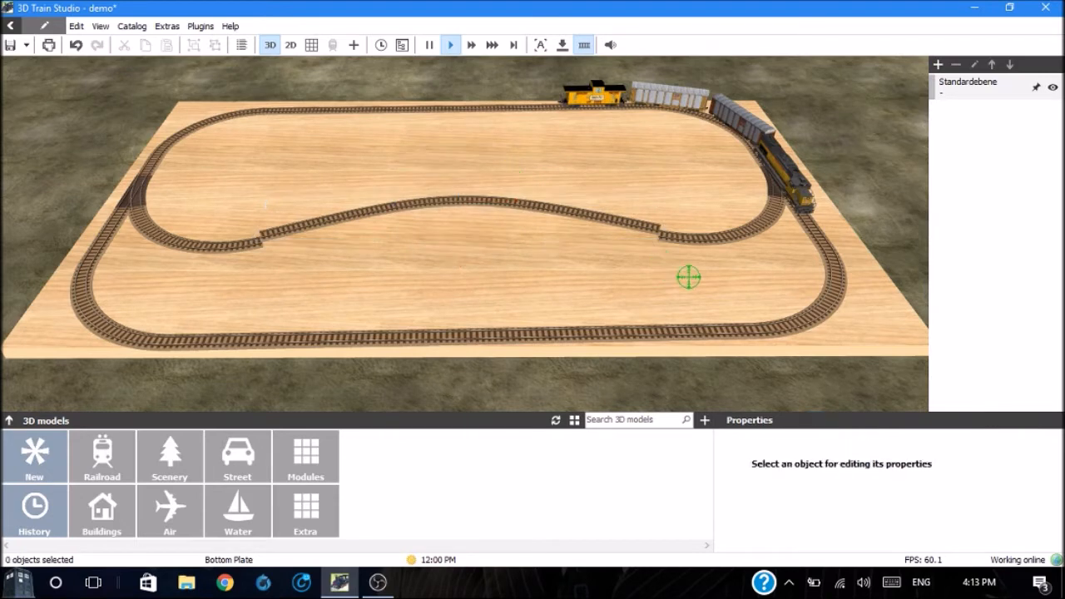
Step: Raise the adjoining ends of the two curved tracks to meet the elevated middle track, using the Raising track modification
click(676, 238)
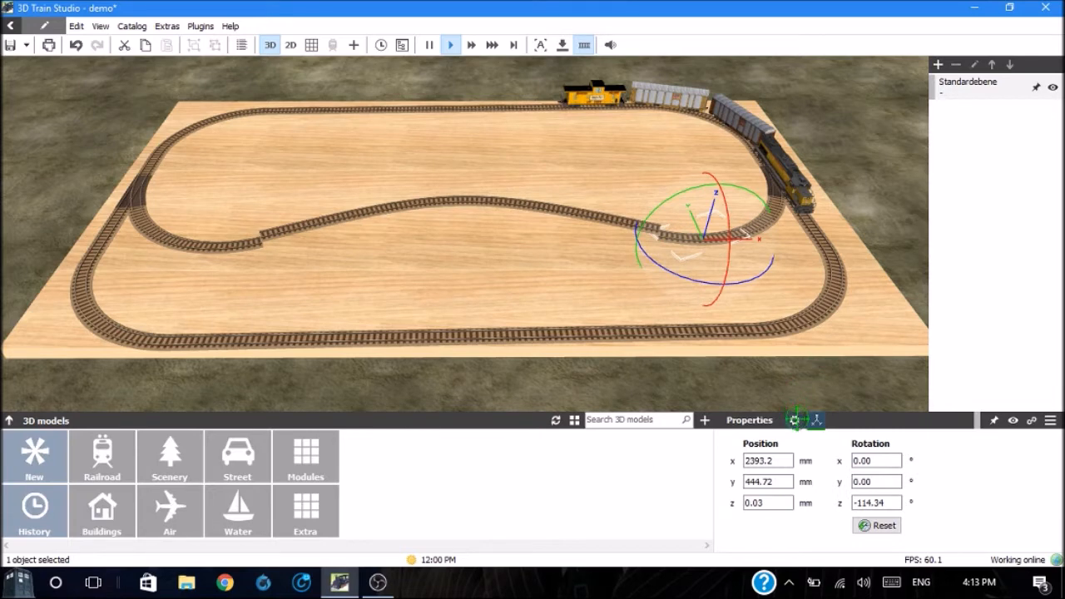
click(796, 420)
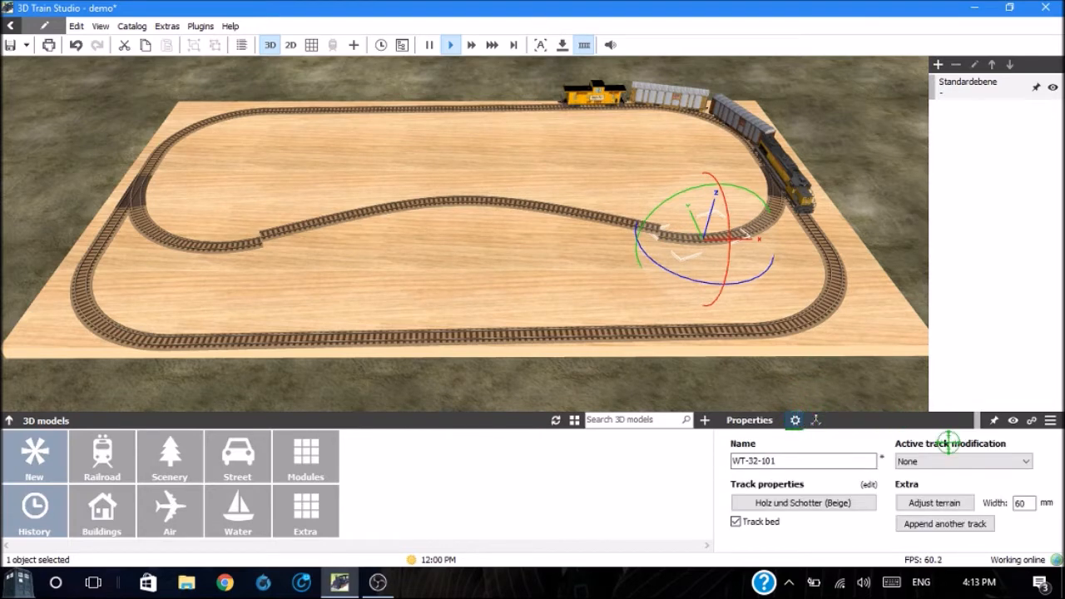
click(1026, 462)
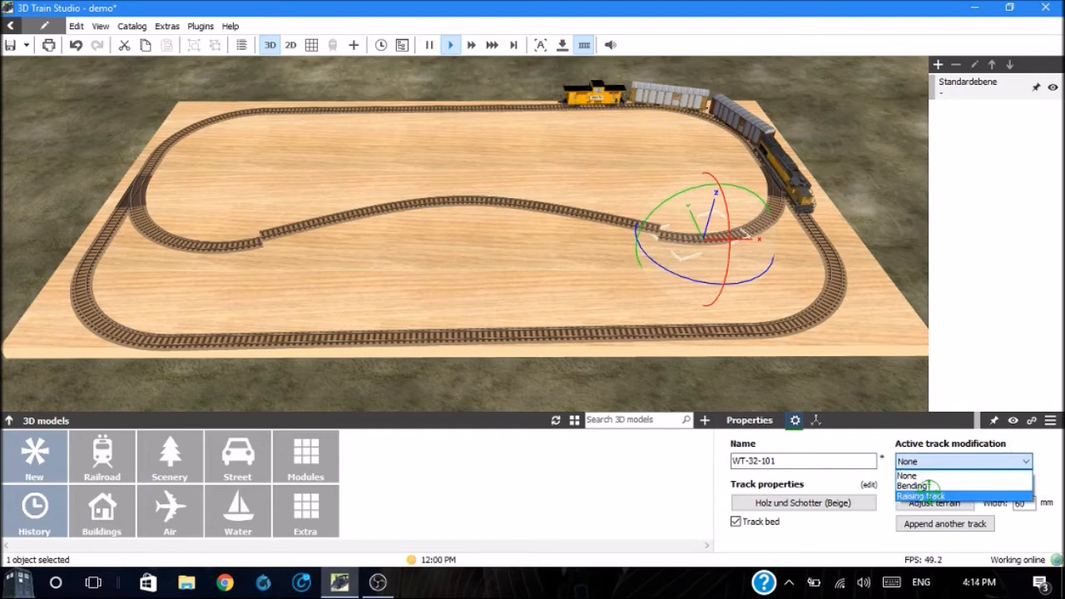
click(921, 495)
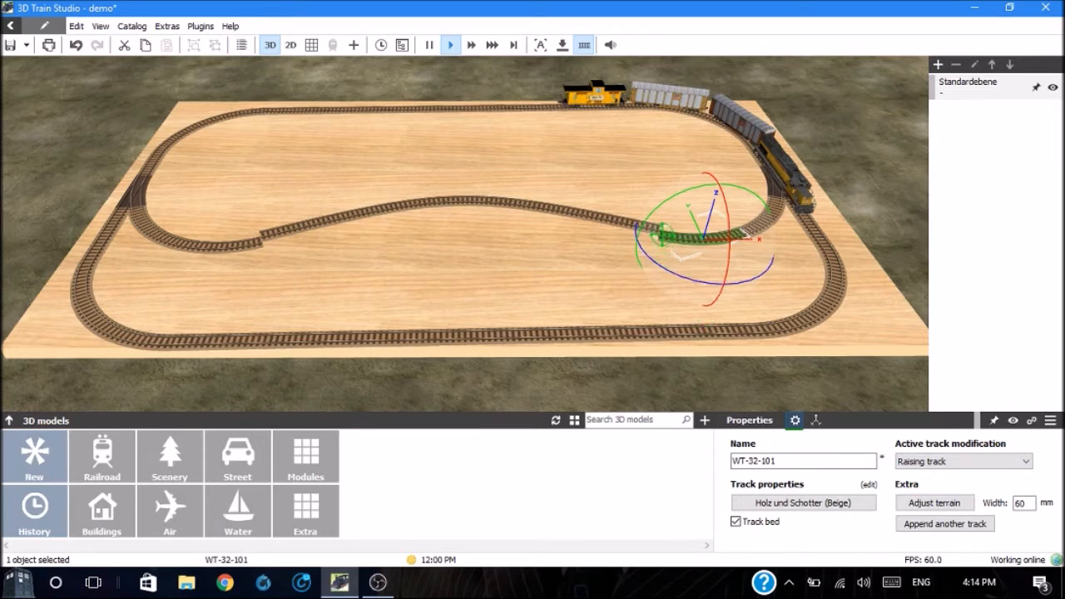
drag(662, 235, 662, 230)
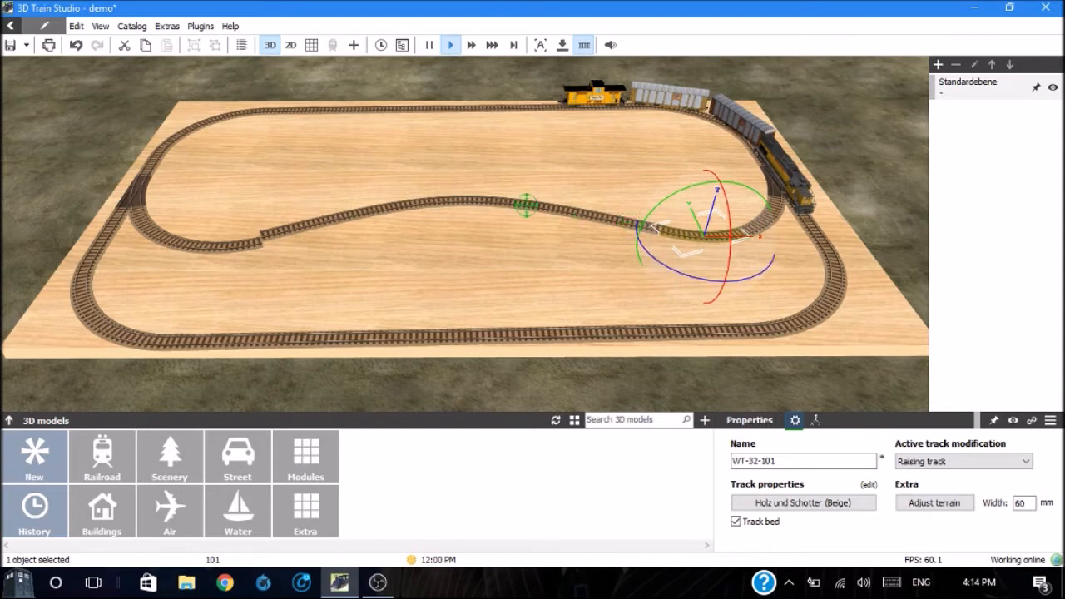
click(250, 243)
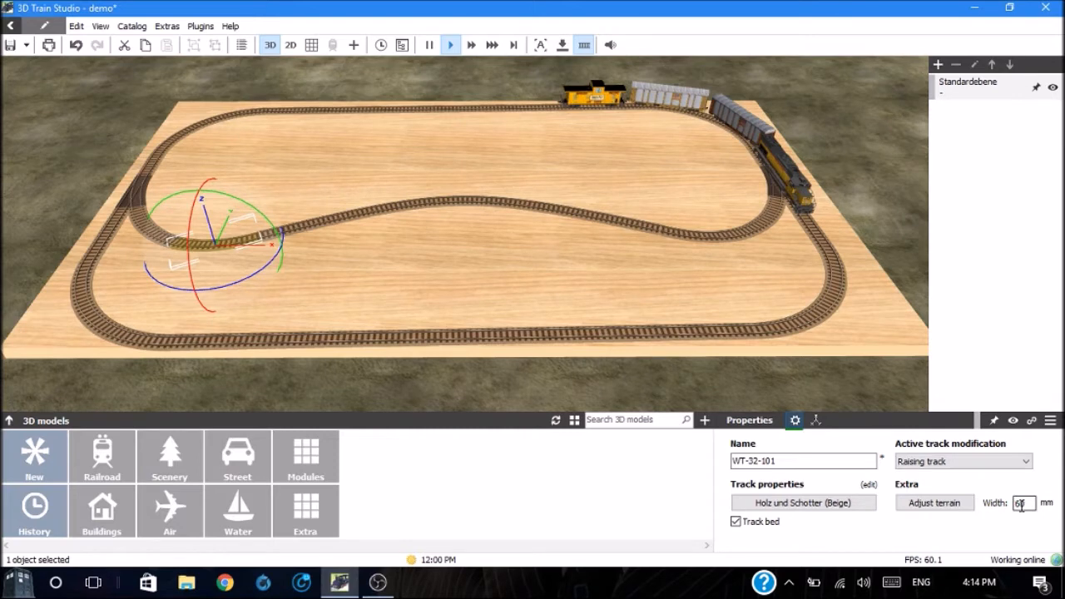
Step: Adjust the terrain beneath the two ramped curved tracks and the raised middle track
click(940, 503)
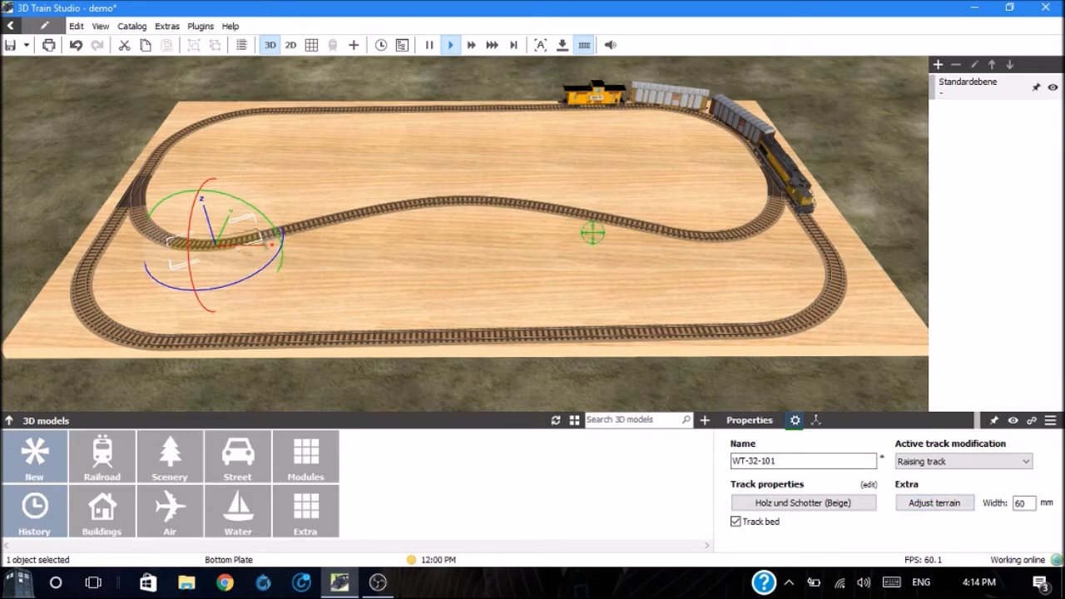
click(708, 242)
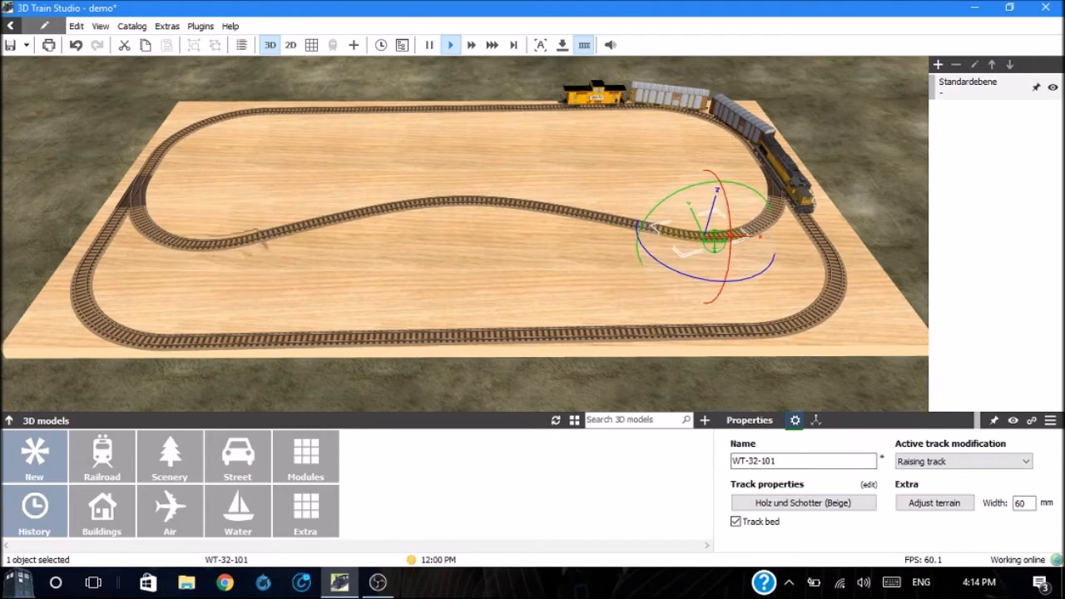
click(920, 503)
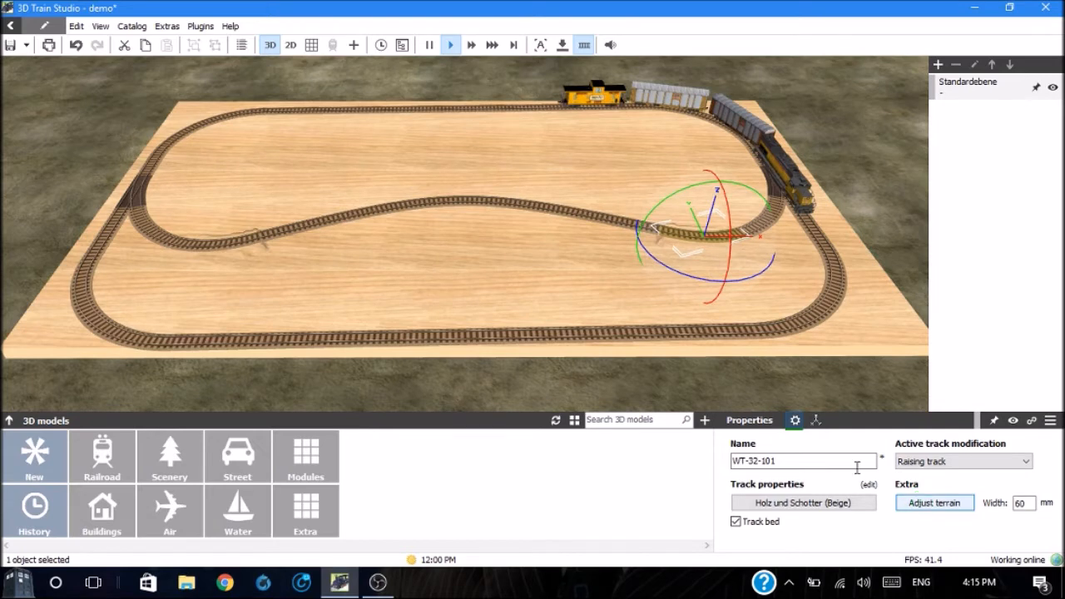
click(458, 198)
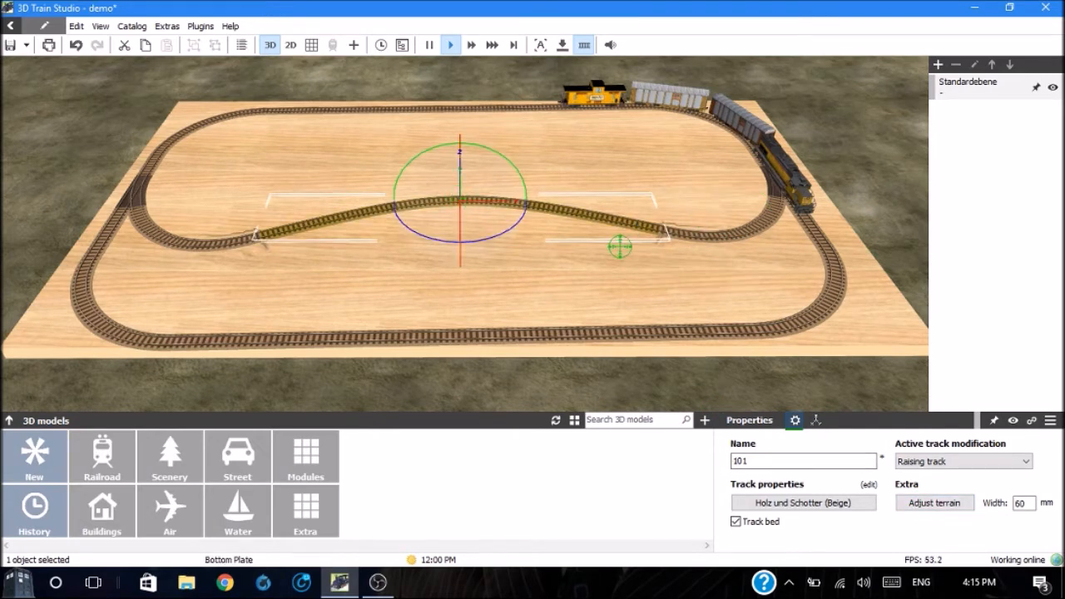
click(912, 502)
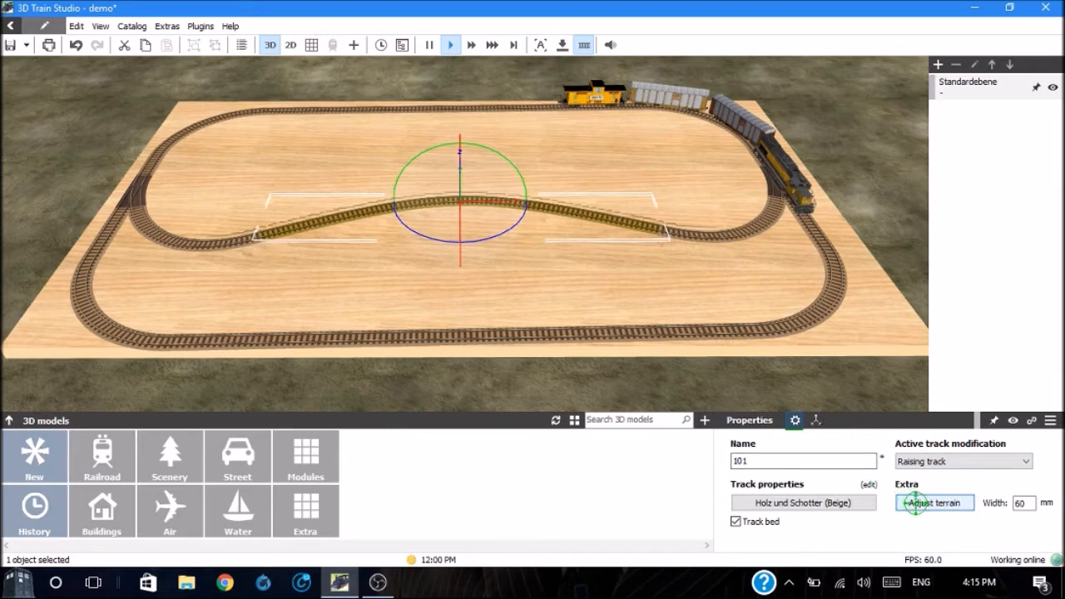
click(571, 295)
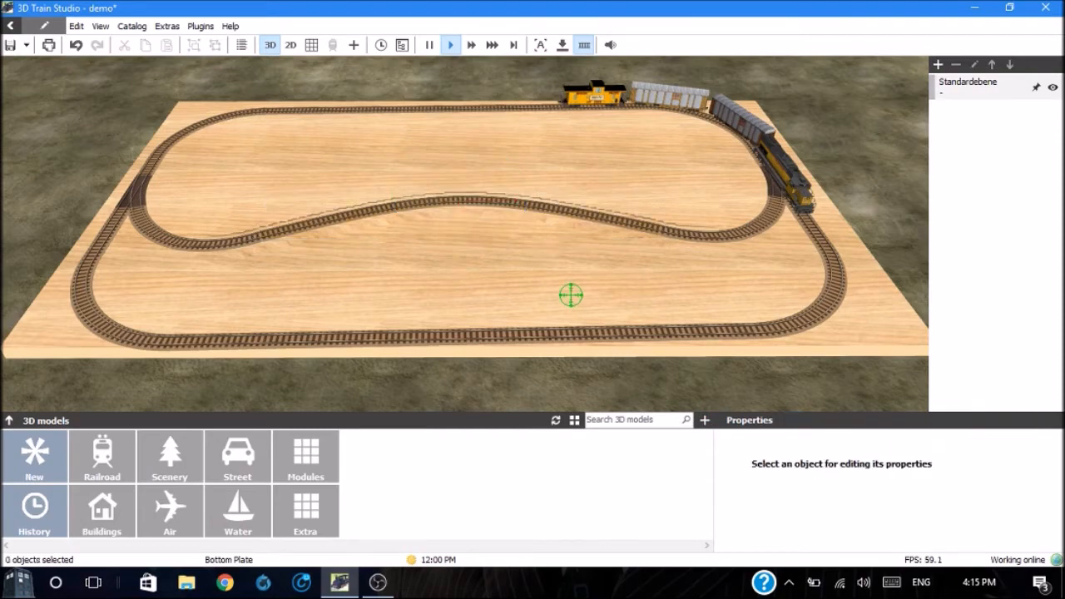
Step: Select the wooden bottom plate and set its texture brush shape to Square
scroll(571, 295, up, 5)
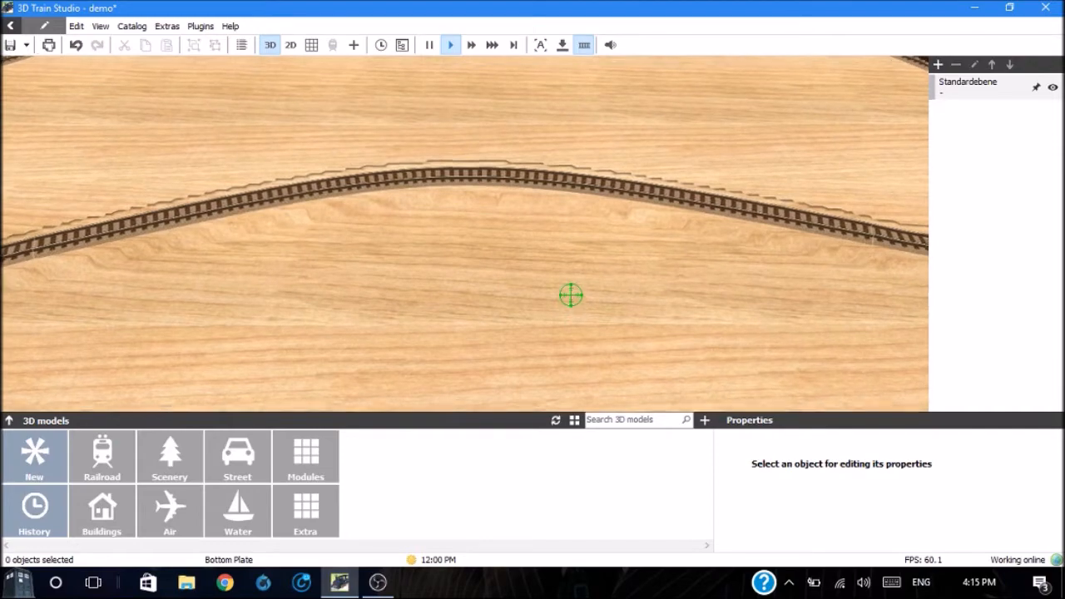
middle_drag(571, 294, 571, 349)
middle_drag(570, 295, 710, 294)
middle_drag(571, 294, 500, 295)
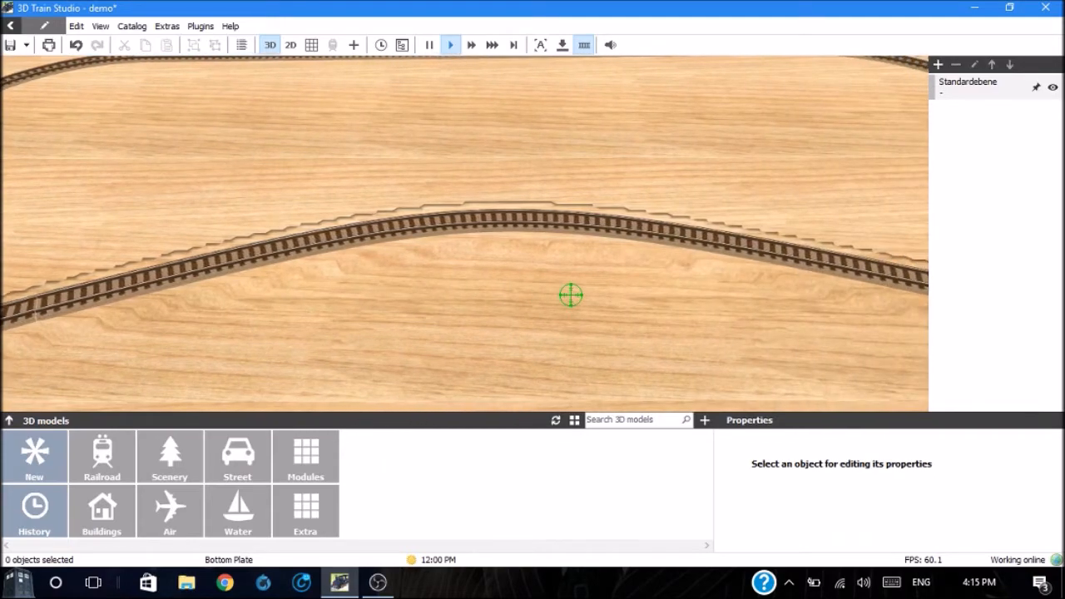
scroll(570, 294, down, 10)
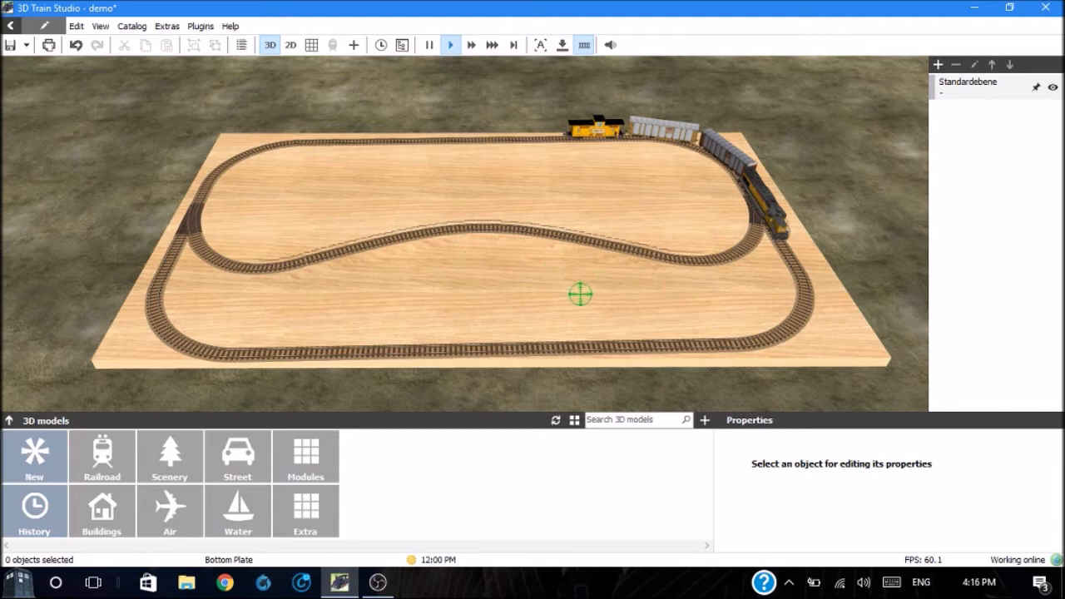
click(470, 291)
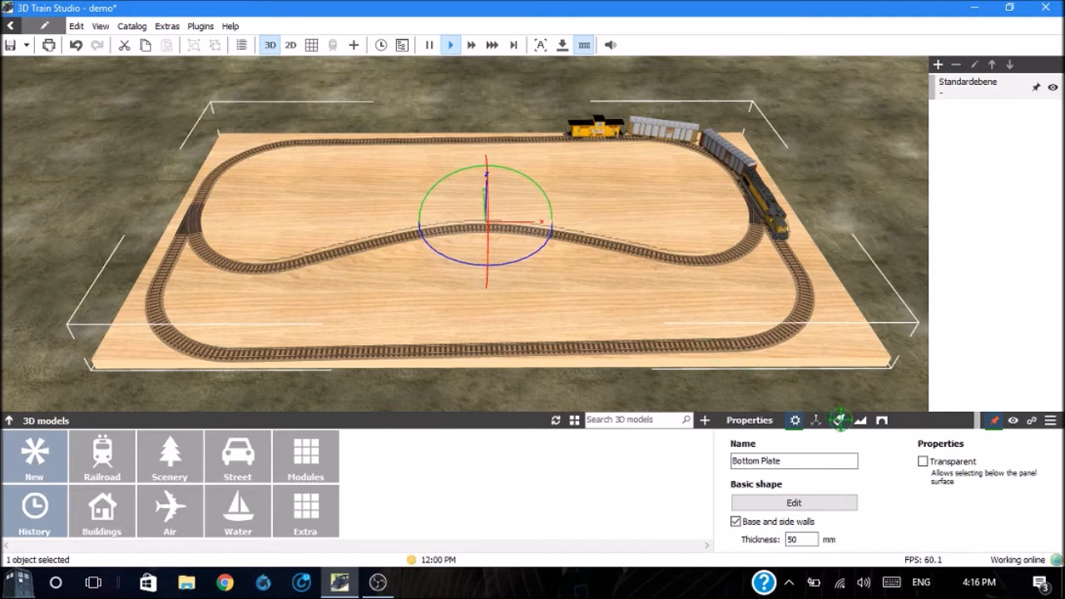
click(841, 419)
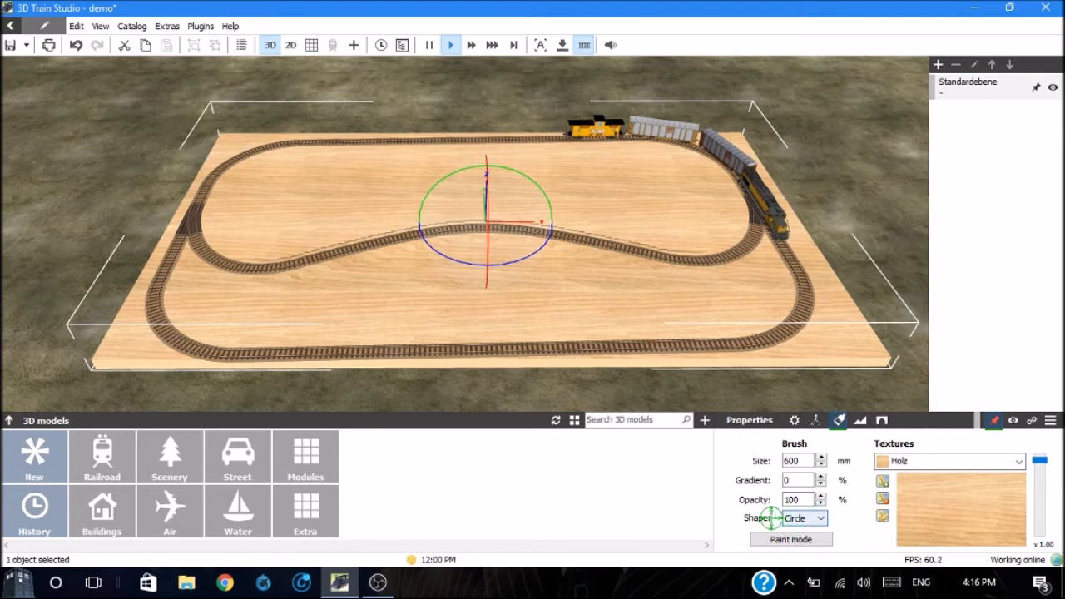
click(822, 518)
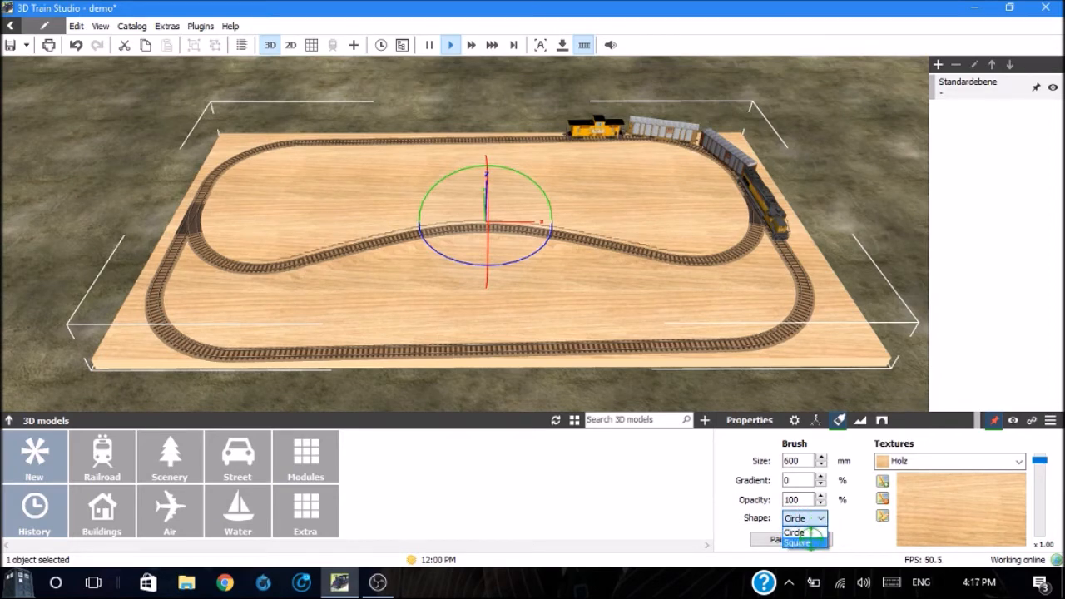
click(806, 543)
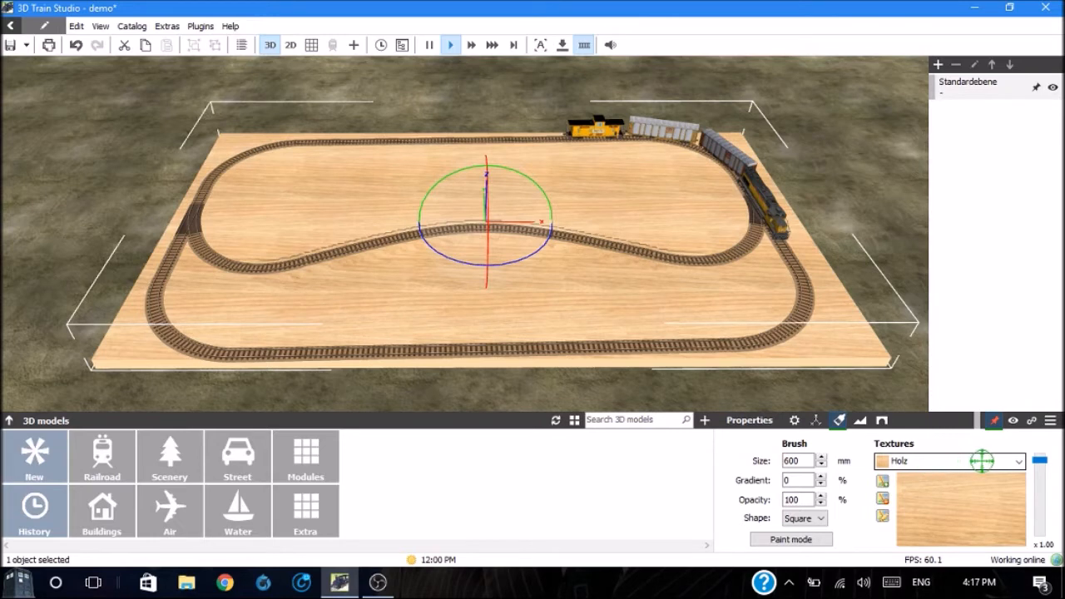
Step: Add the Fels dunkelgrau texture from the Terrain category to the bottom plate's texture list
click(1018, 460)
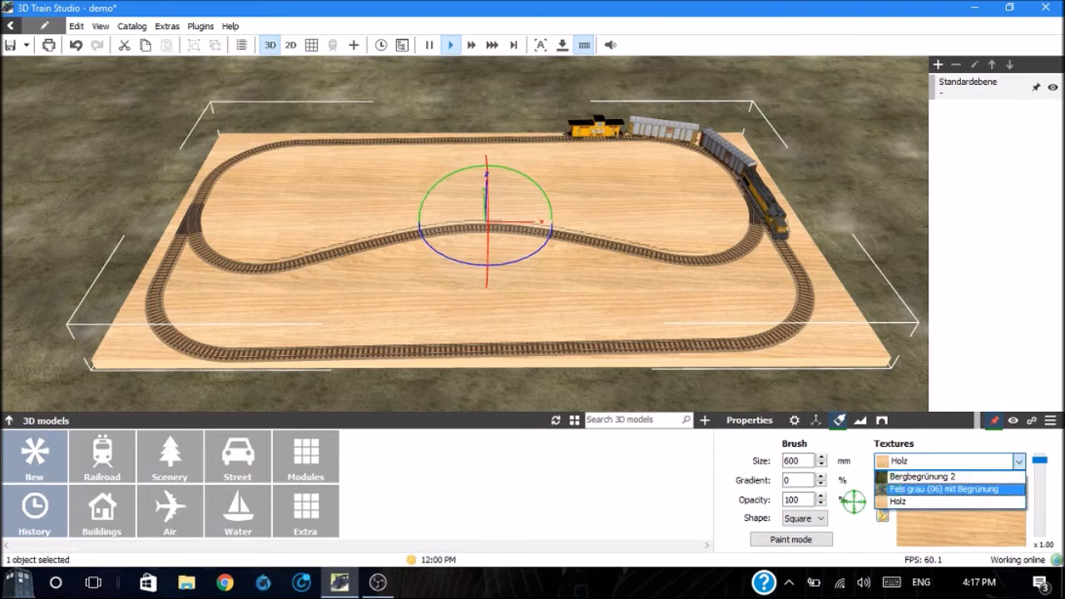
click(861, 534)
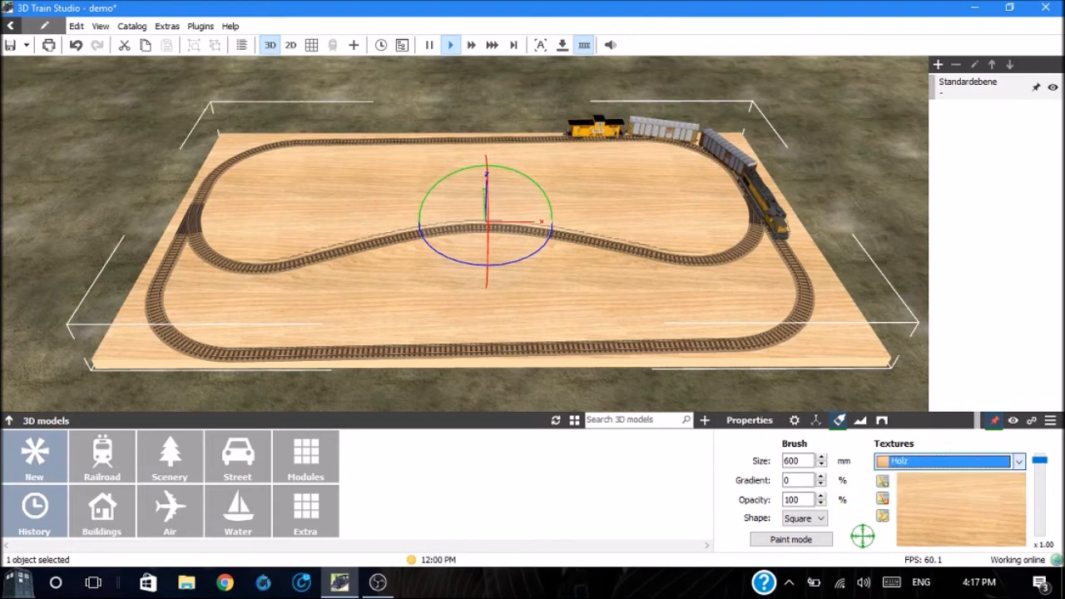
click(883, 482)
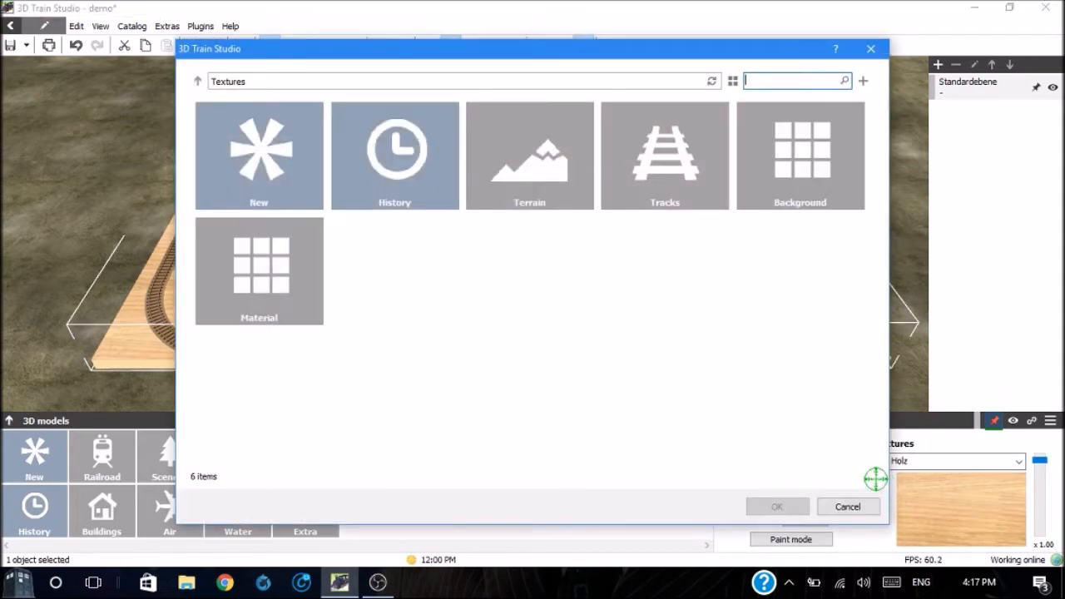
click(541, 154)
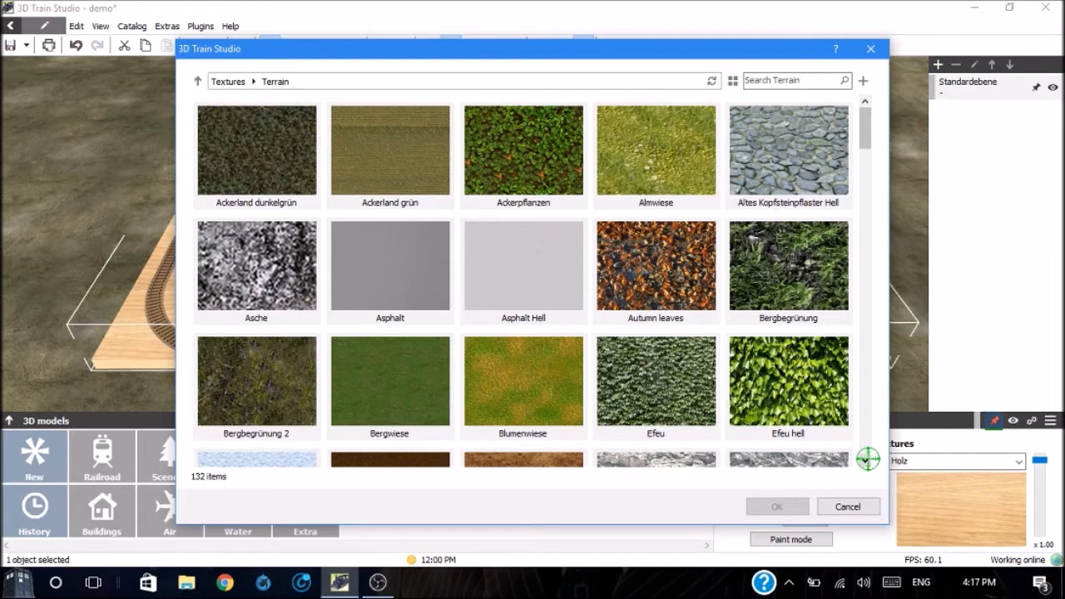
click(866, 458)
click(866, 459)
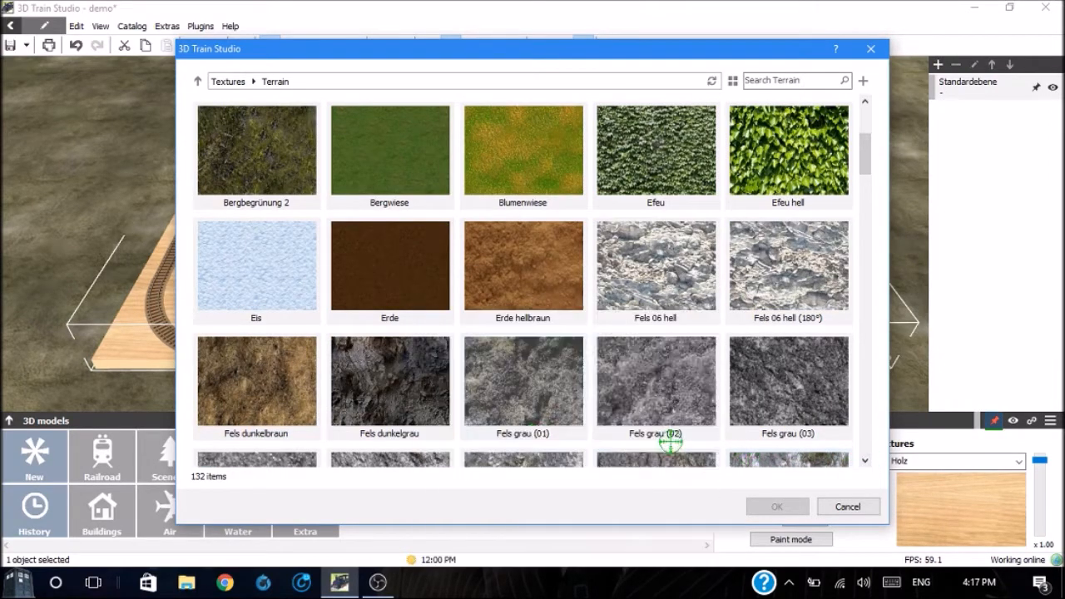
mouse_move(532, 436)
mouse_move(420, 416)
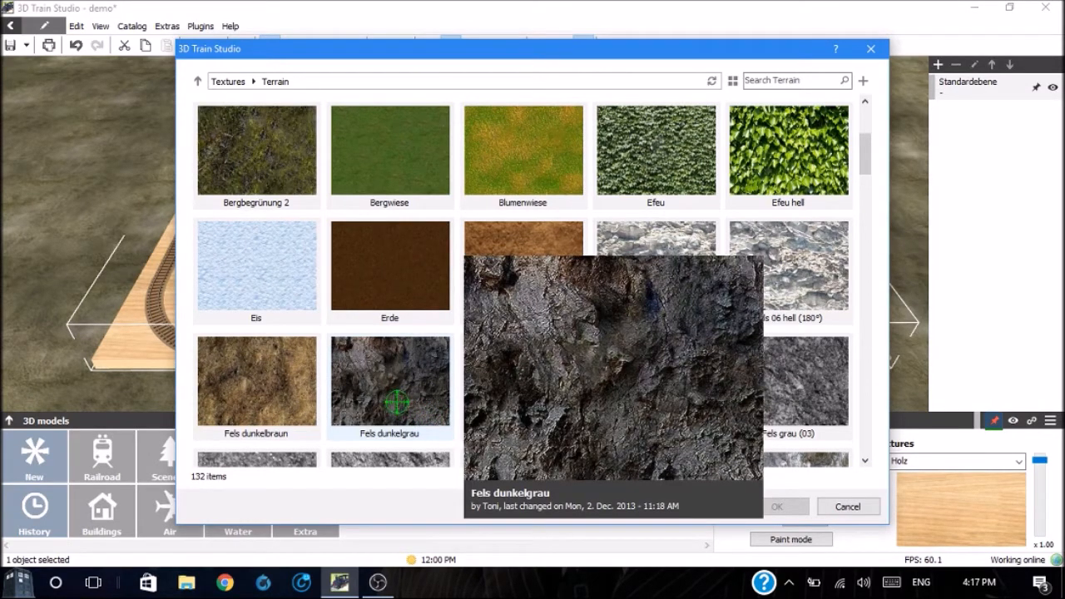
click(390, 396)
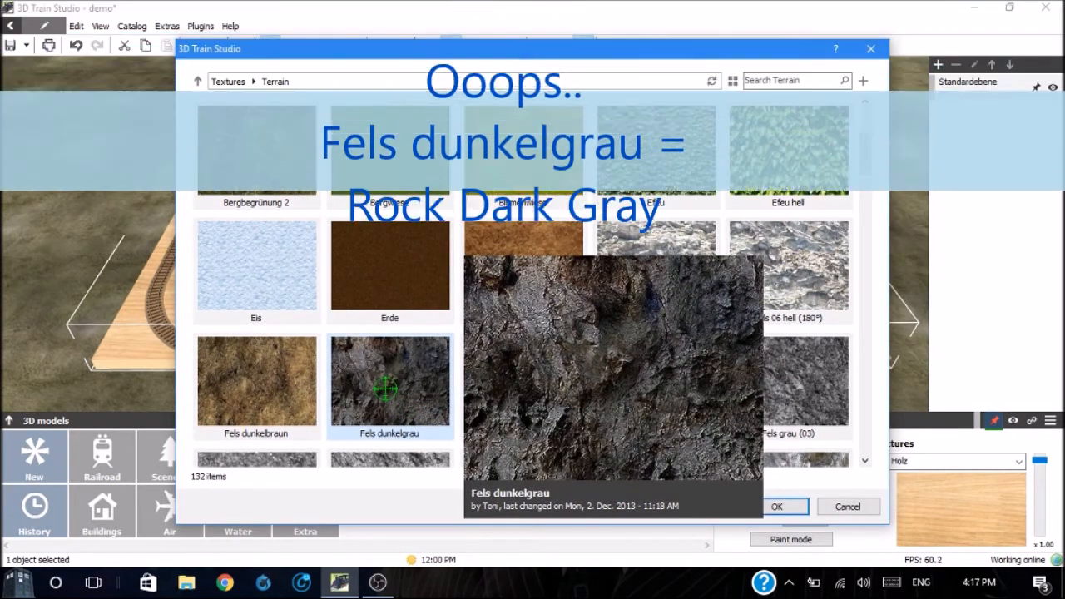
click(776, 507)
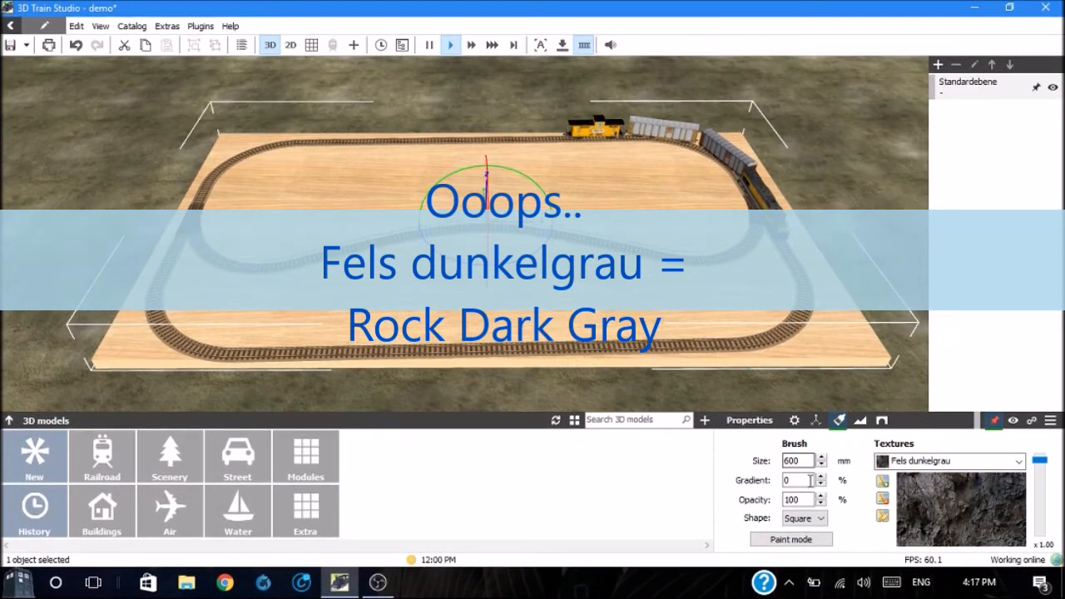
Step: Paint the entire surface of the bottom plate with the Fels dunkelgrau texture, using the square 600 mm brush
click(792, 538)
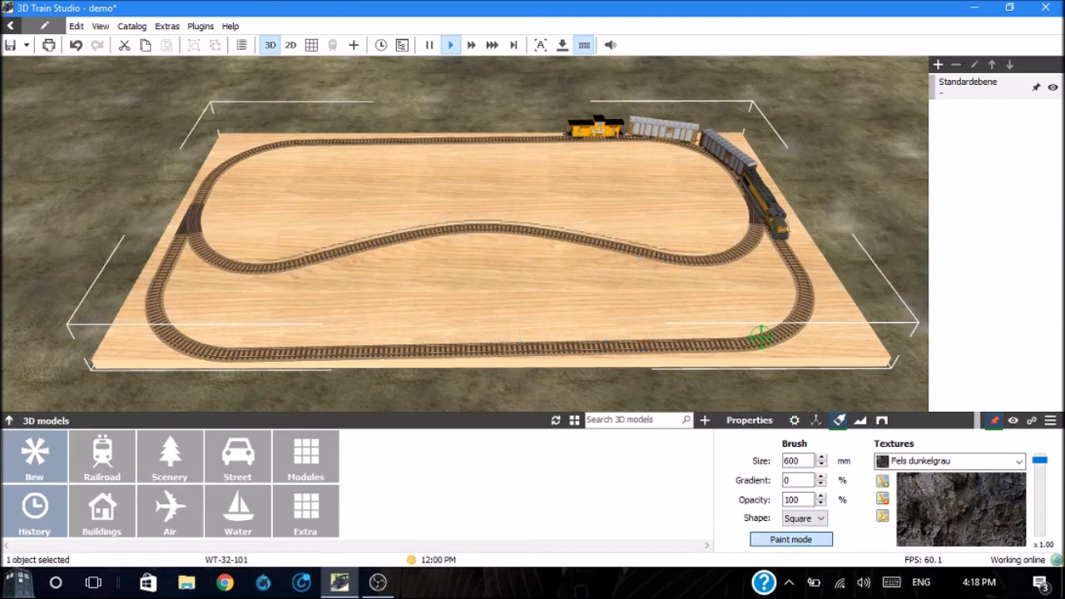
click(631, 306)
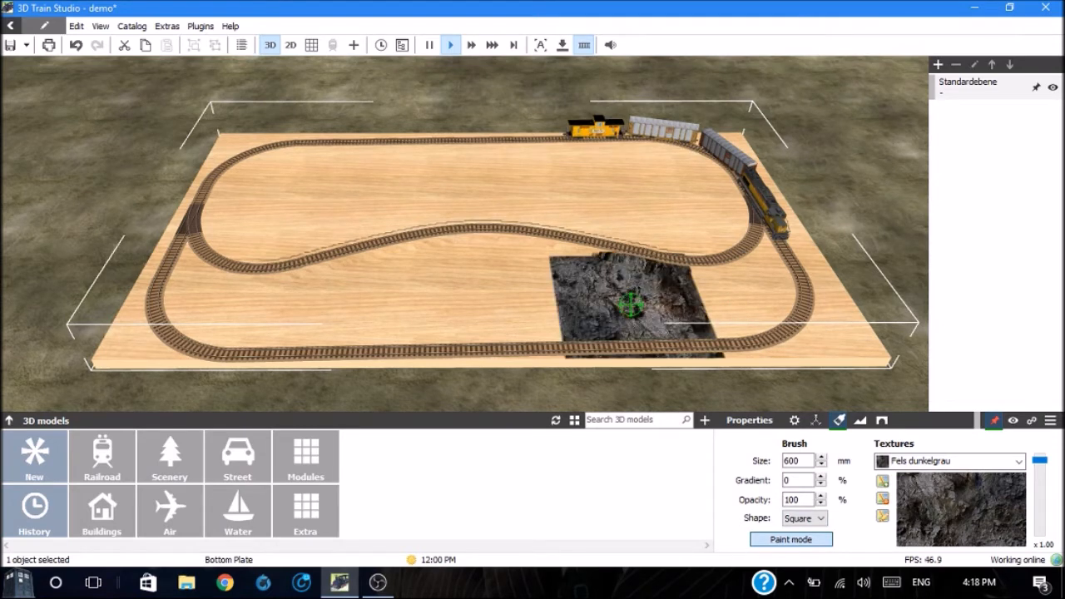
mouse_move(631, 306)
mouse_down()
mouse_move(469, 328)
mouse_move(459, 362)
mouse_move(178, 348)
mouse_move(184, 248)
mouse_move(224, 162)
mouse_move(258, 146)
mouse_move(391, 171)
mouse_move(284, 206)
mouse_move(281, 276)
mouse_move(512, 268)
mouse_move(433, 210)
mouse_move(426, 152)
mouse_move(581, 146)
mouse_move(703, 166)
mouse_move(728, 138)
mouse_move(724, 241)
mouse_move(749, 283)
mouse_move(753, 325)
mouse_move(799, 319)
mouse_move(725, 320)
mouse_move(642, 238)
mouse_move(647, 209)
mouse_move(605, 204)
mouse_move(577, 228)
mouse_move(585, 250)
mouse_up()
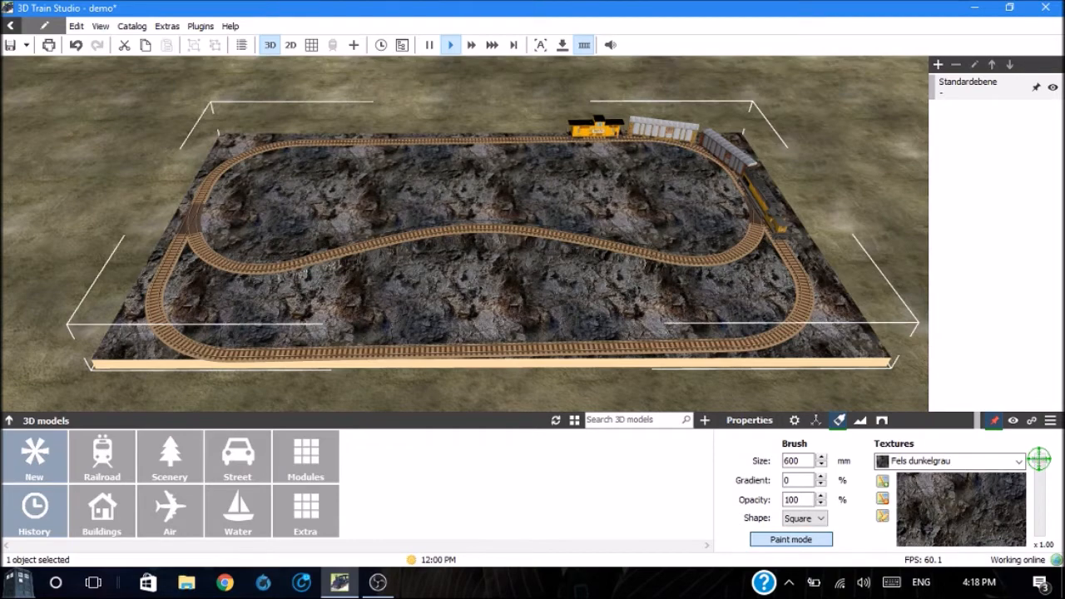
Step: Set the Fels dunkelgrau texture scale to 0.82, leave paint mode and deselect the bottom plate
drag(1038, 458, 1038, 453)
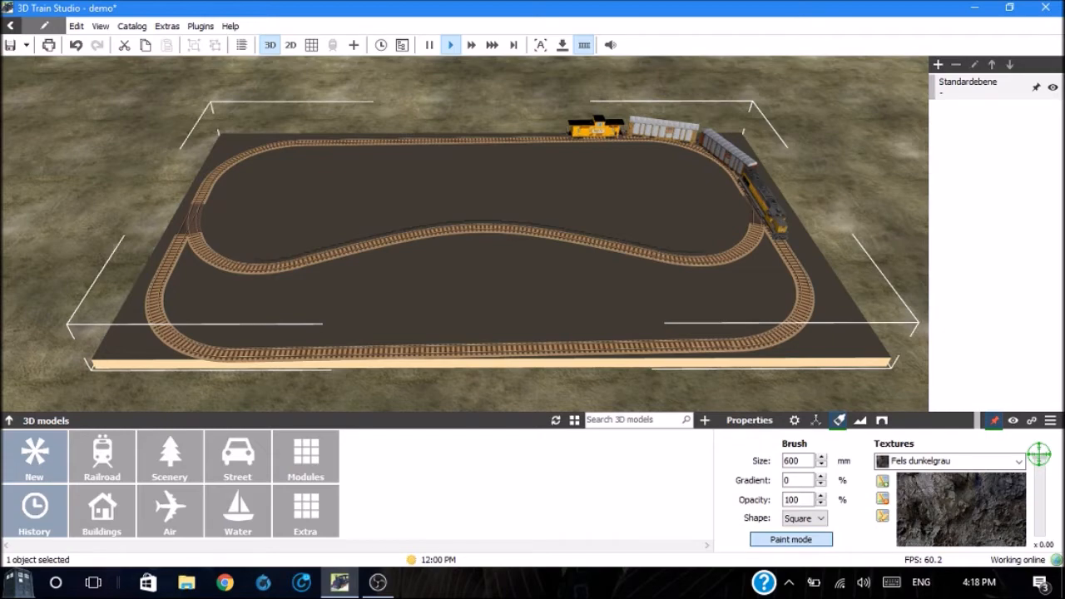
drag(1038, 453, 1039, 457)
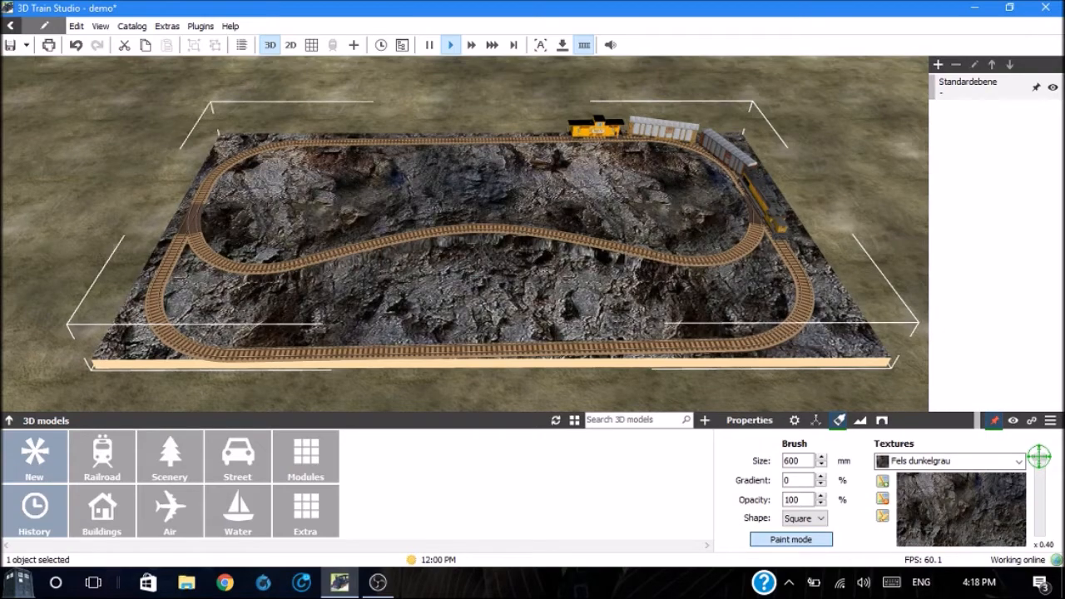
drag(1038, 456, 1038, 460)
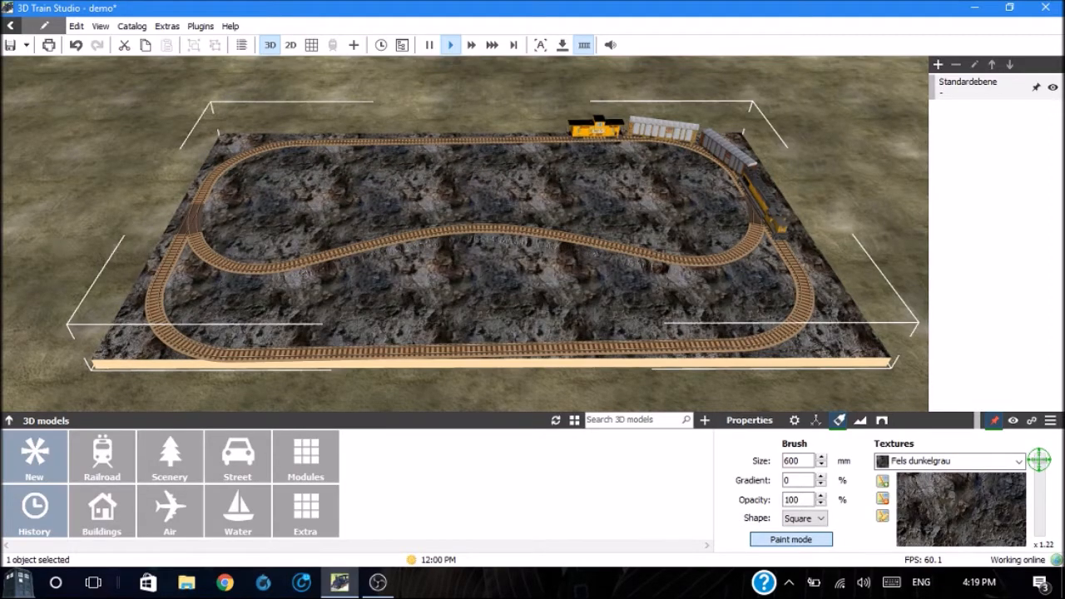
mouse_move(1040, 460)
mouse_down()
mouse_move(1041, 476)
mouse_move(1041, 458)
mouse_up()
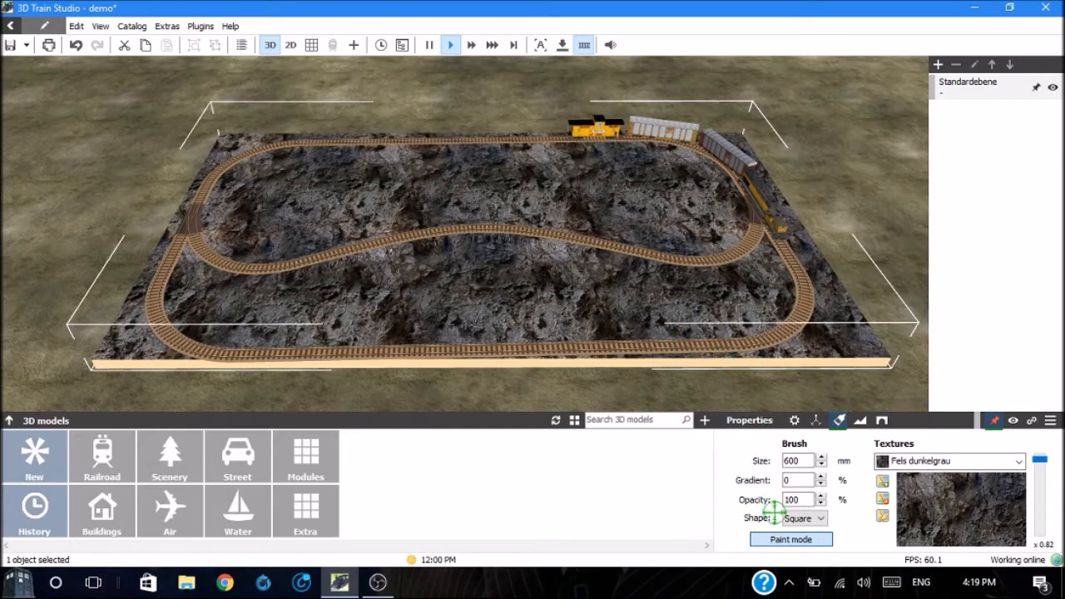
click(780, 539)
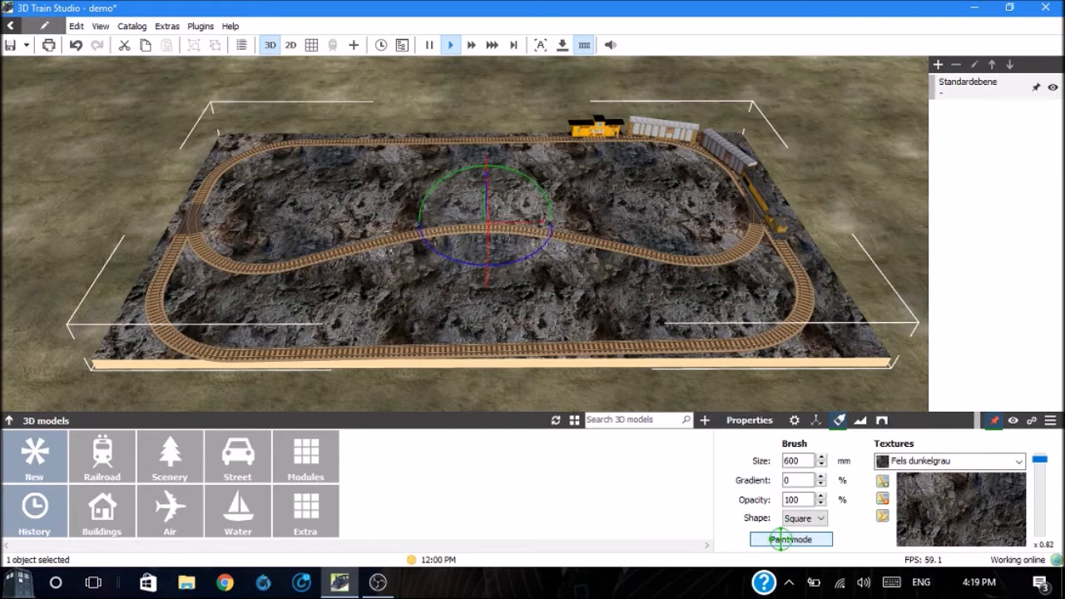
click(866, 169)
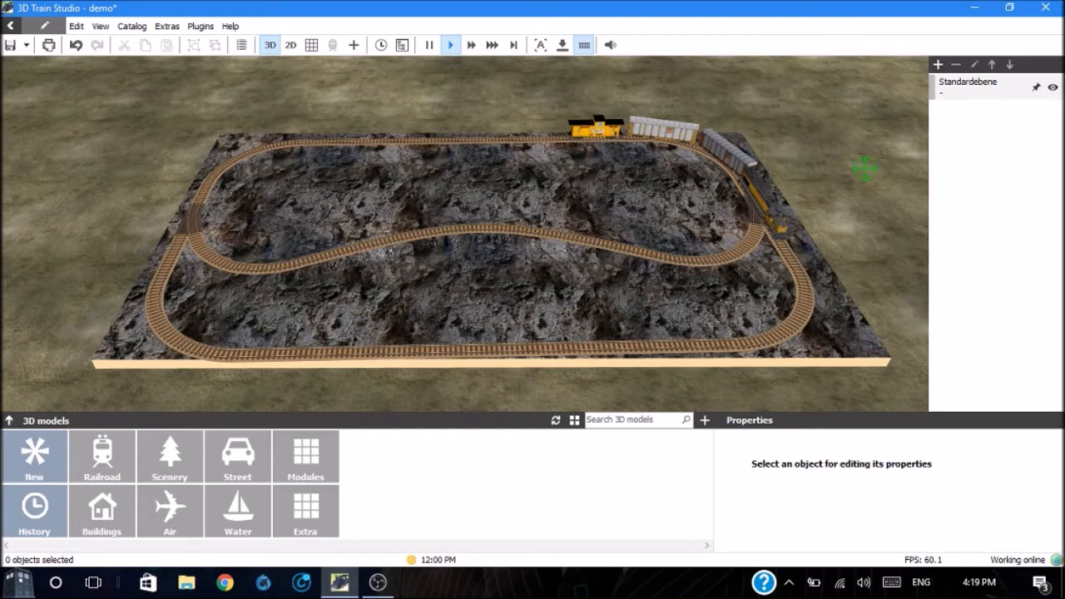
Step: Apply the Wood and ballast (default) texture from the Tracks category to the inner curved track beside the locomotive
right_drag(866, 169, 865, 168)
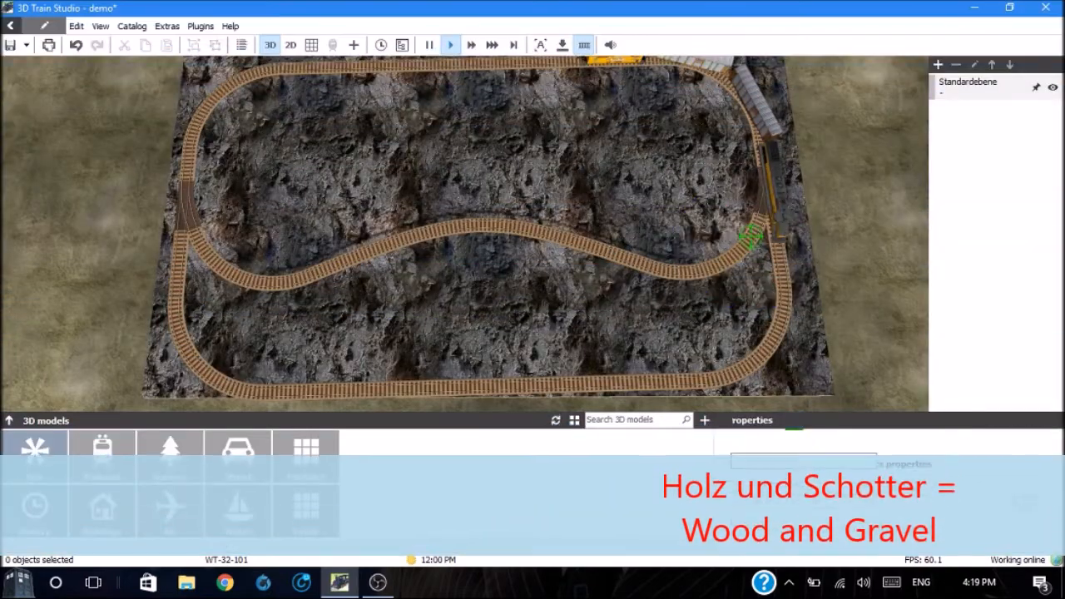
click(750, 237)
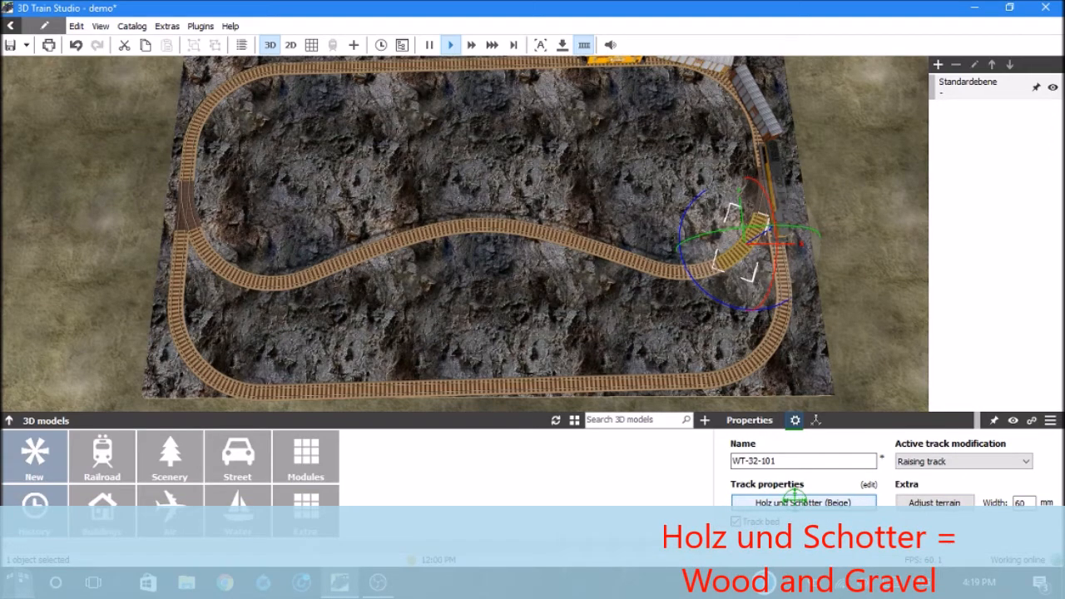
click(795, 502)
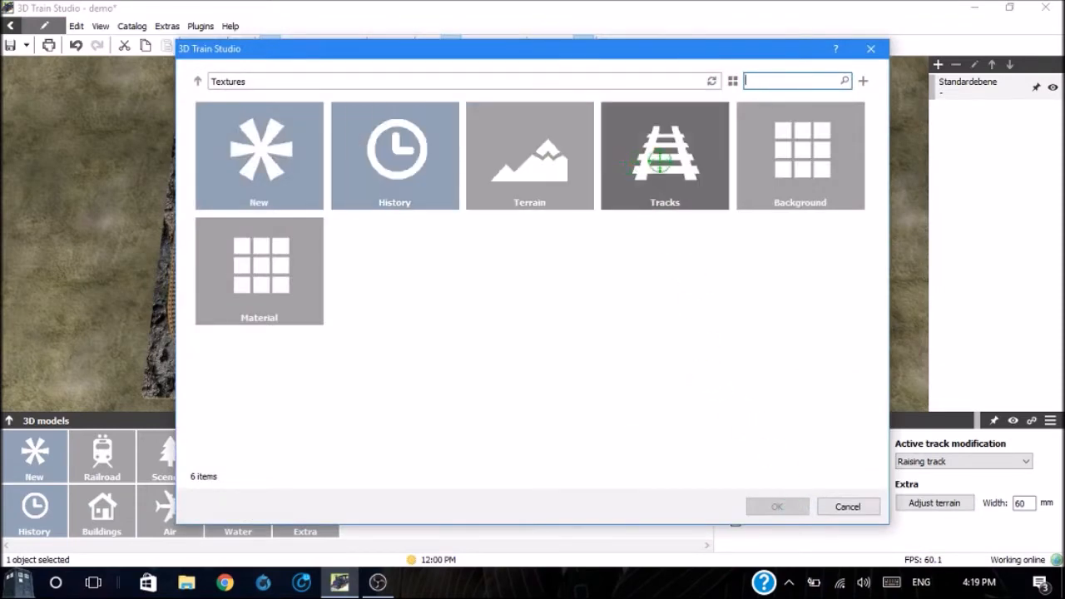
click(660, 161)
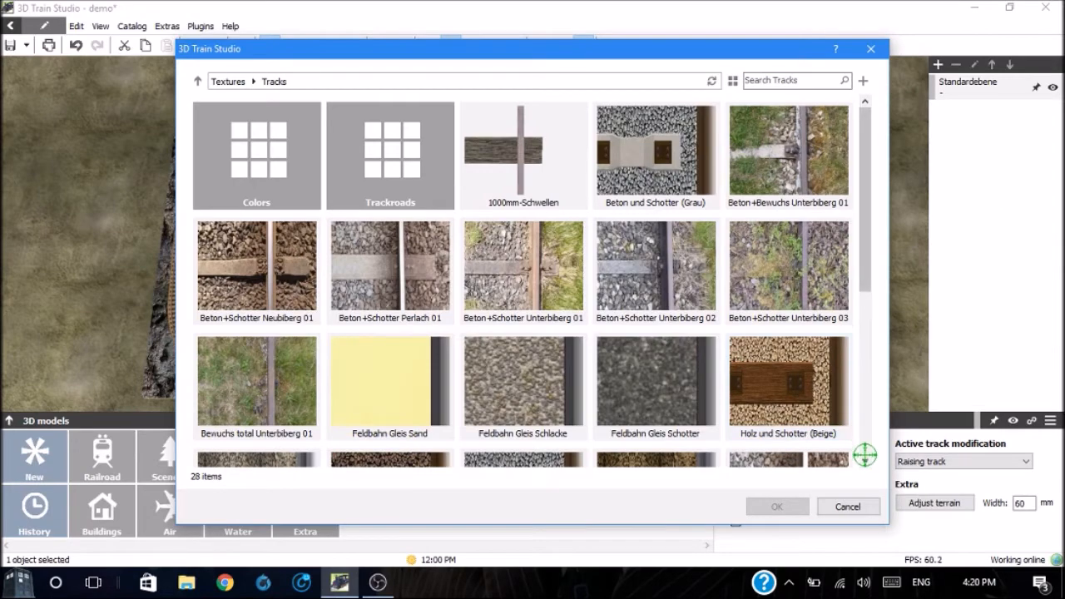
scroll(864, 458, down, 3)
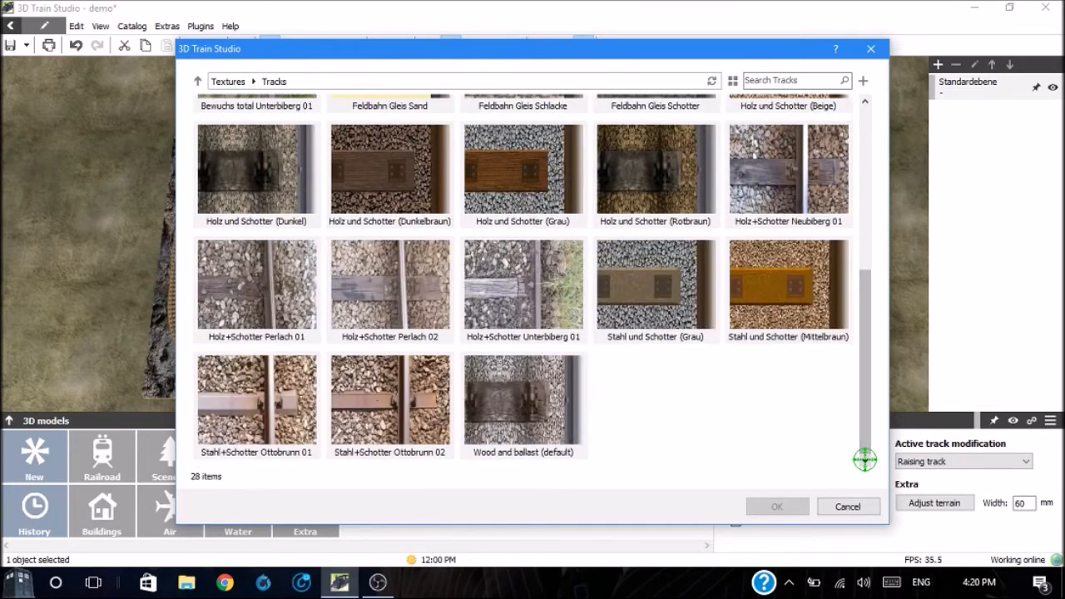
mouse_move(535, 416)
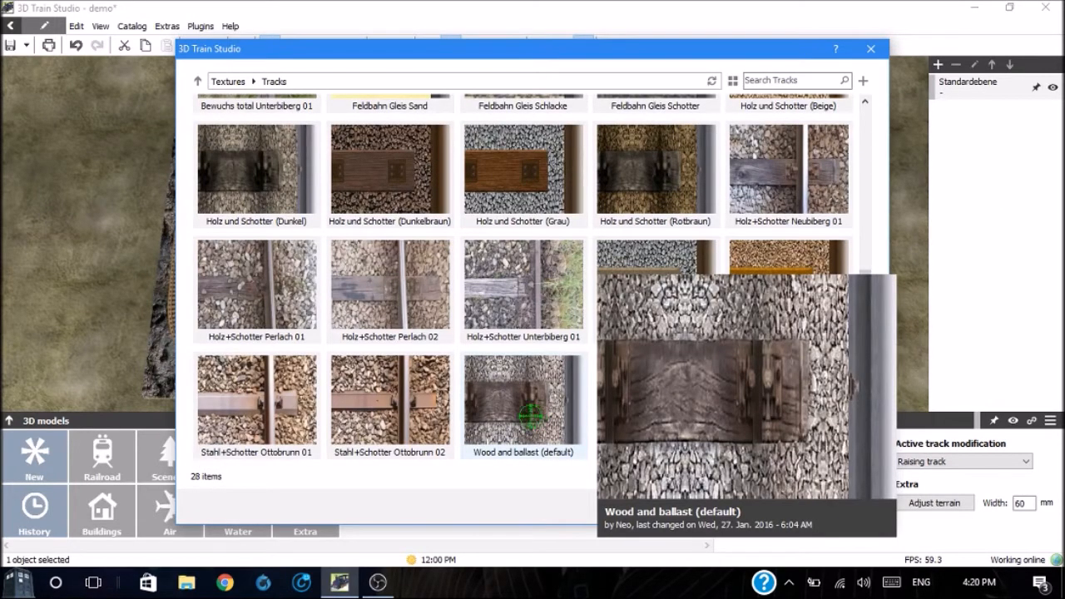
double_click(525, 403)
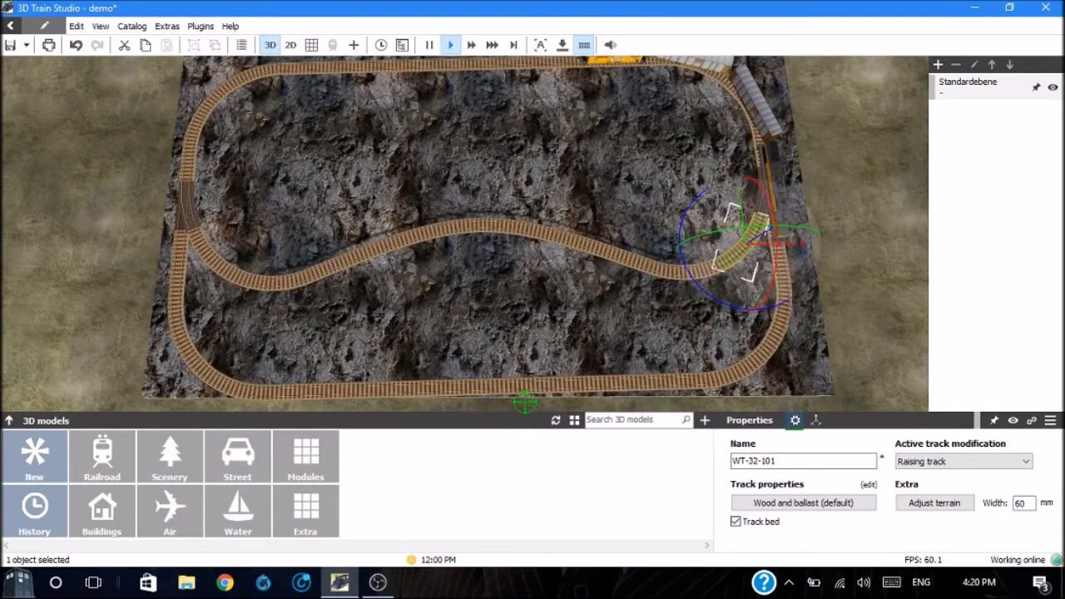
Step: Examine the retextured curved track up close against the neighbouring beige tracks
click(569, 214)
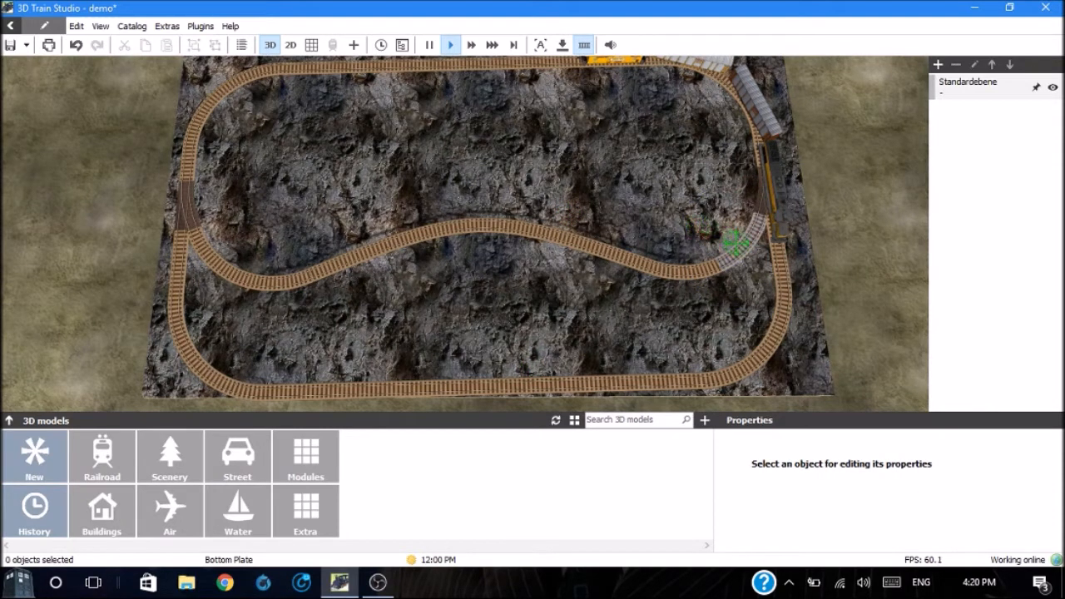
click(746, 250)
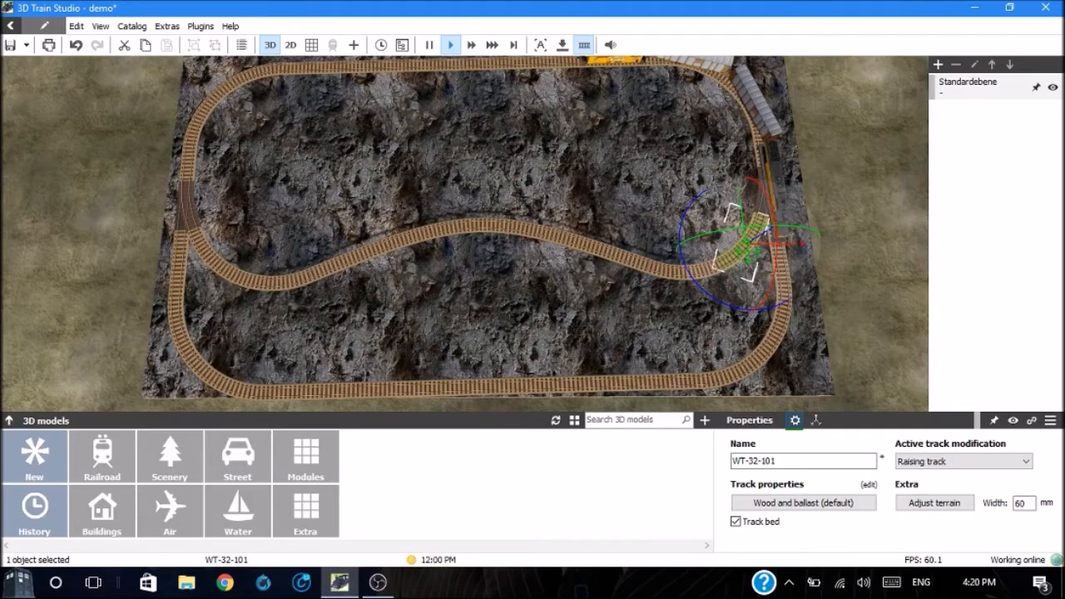
scroll(747, 248, up, 8)
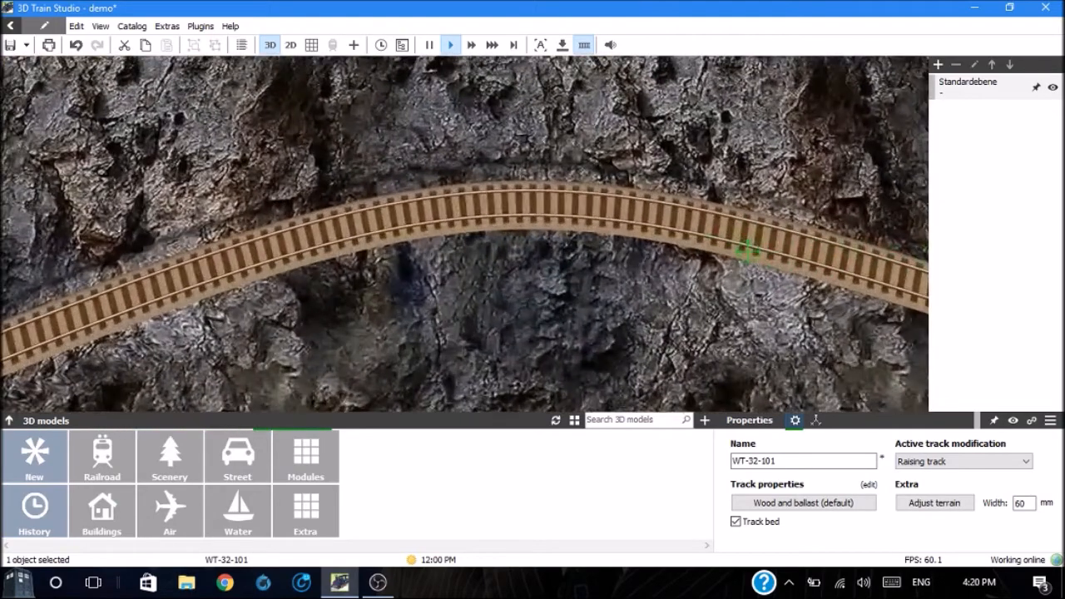
key(Right)
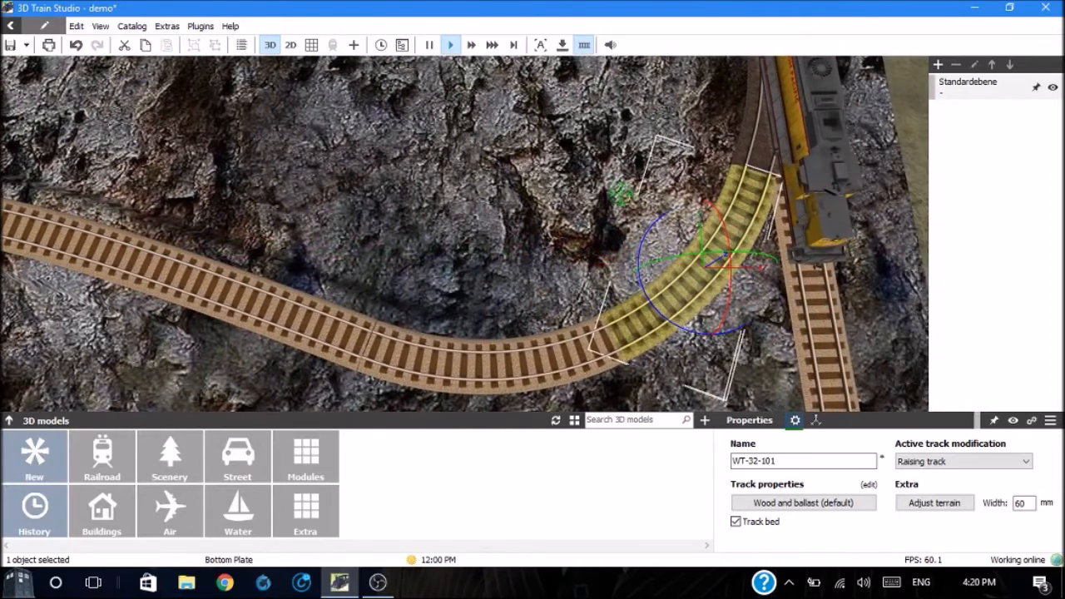
click(618, 193)
drag(618, 193, 706, 276)
click(587, 200)
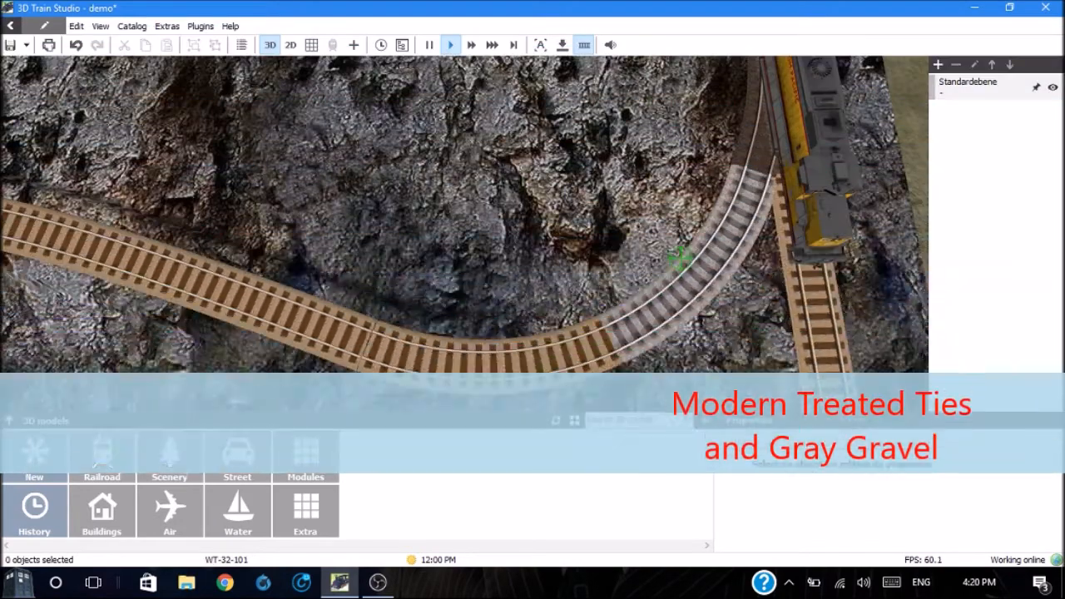
Step: Change the texture of the curved track beside the locomotive to Gleis blau from the Tracks > Colors category
click(695, 266)
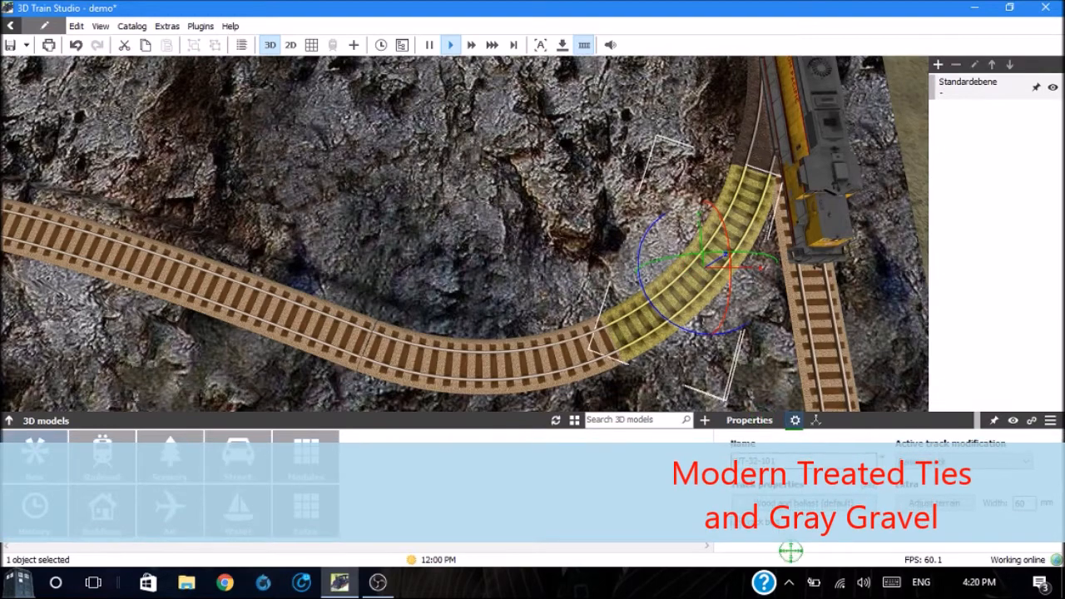
click(799, 504)
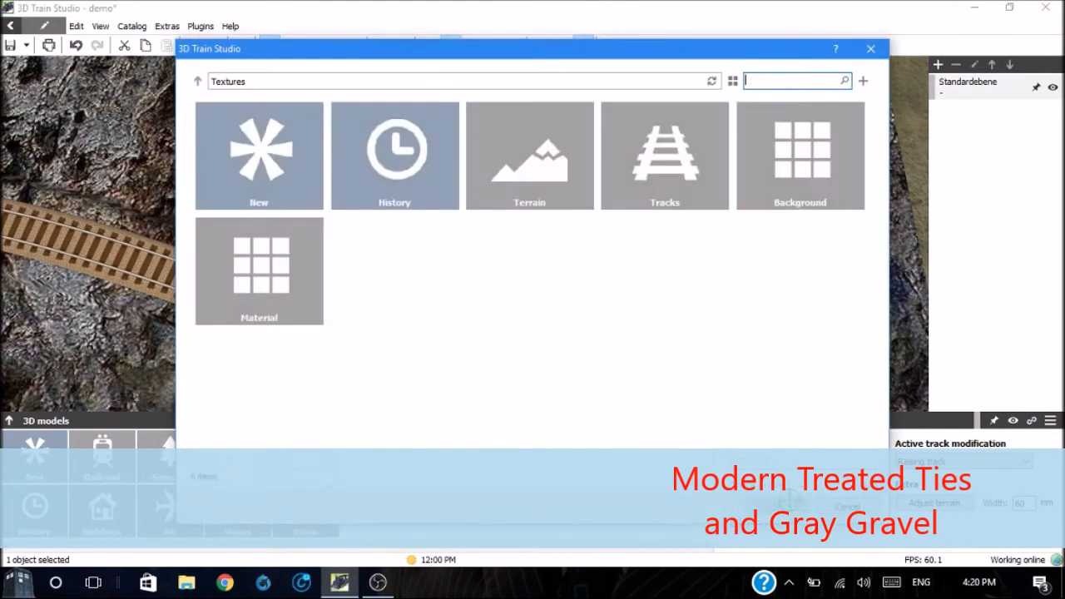
click(666, 149)
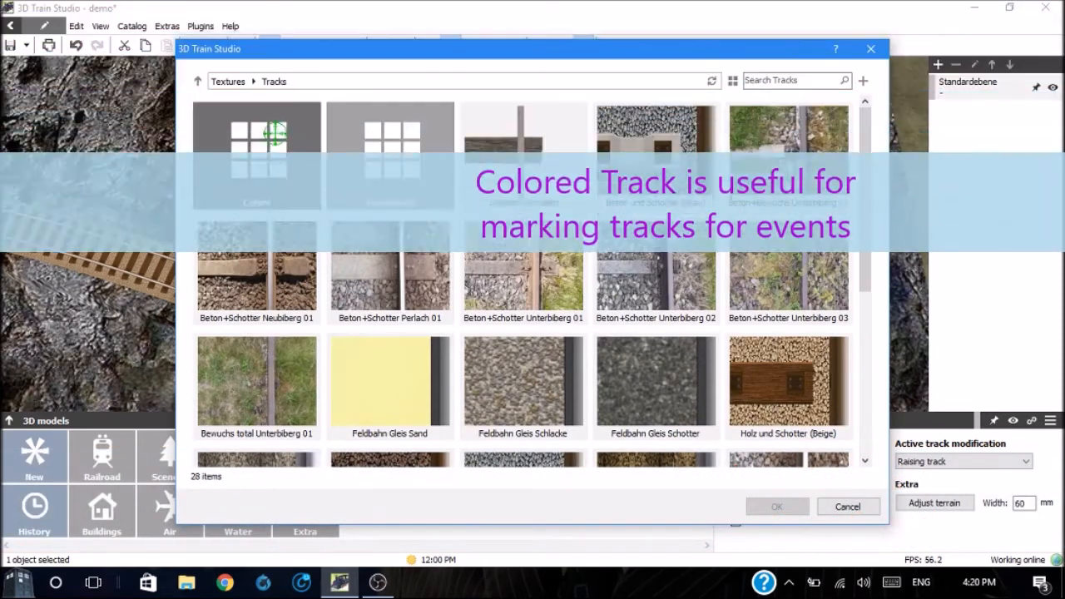
click(275, 133)
mouse_move(392, 185)
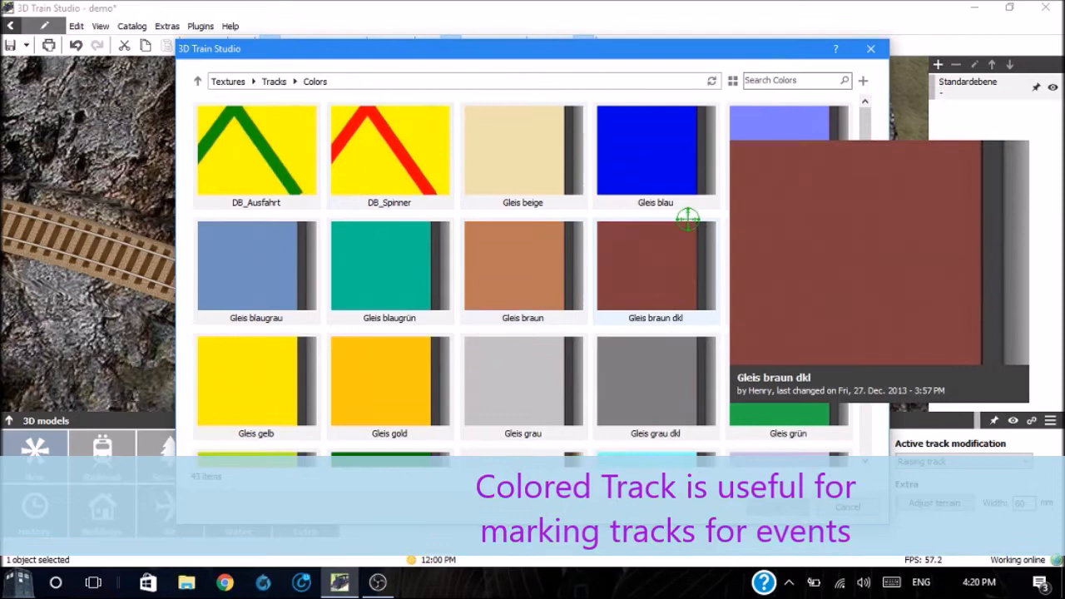
mouse_move(705, 197)
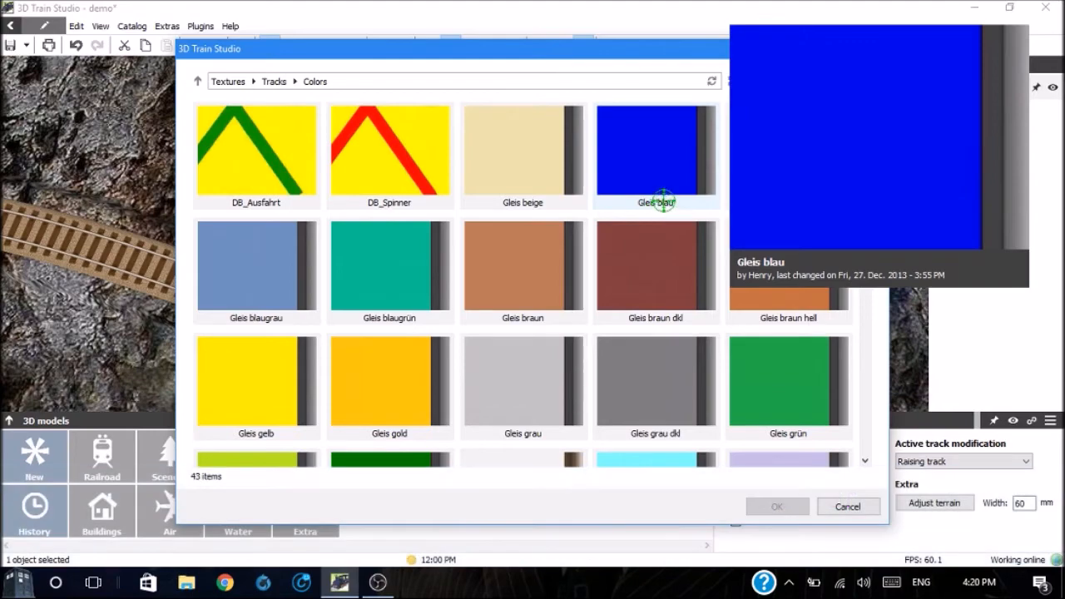
double_click(650, 140)
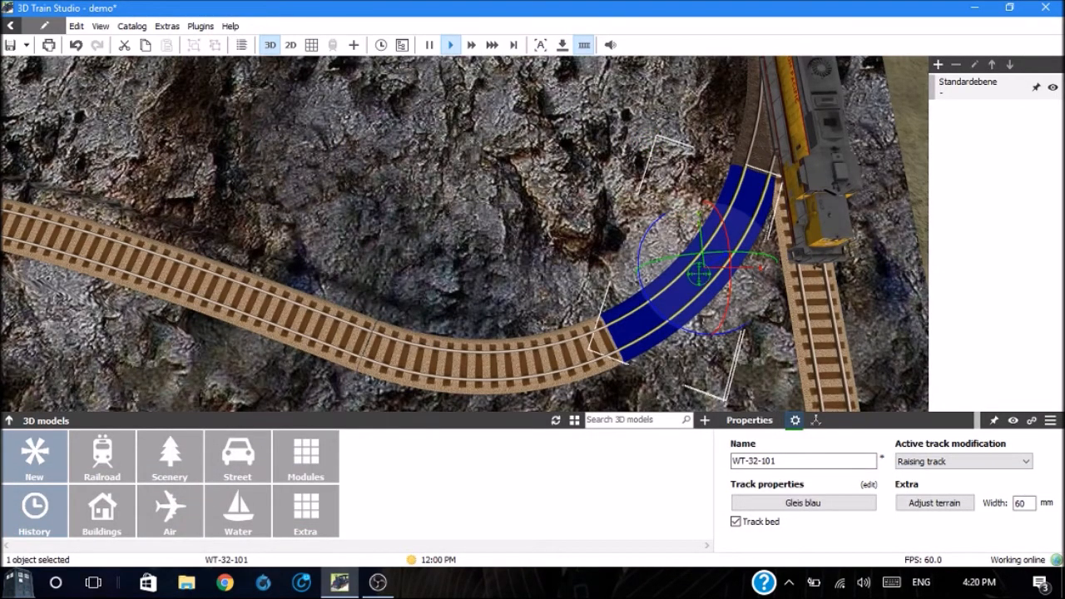
Step: Apply the Gleis grün texture from the Tracks > Colors category to the curved track adjoining the blue one
click(559, 356)
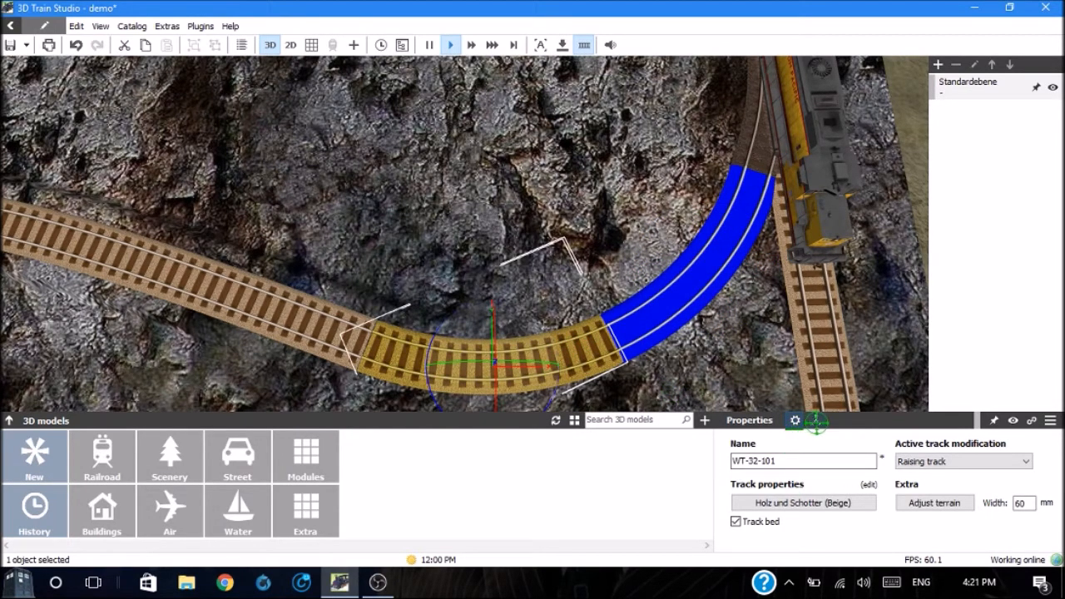
click(803, 502)
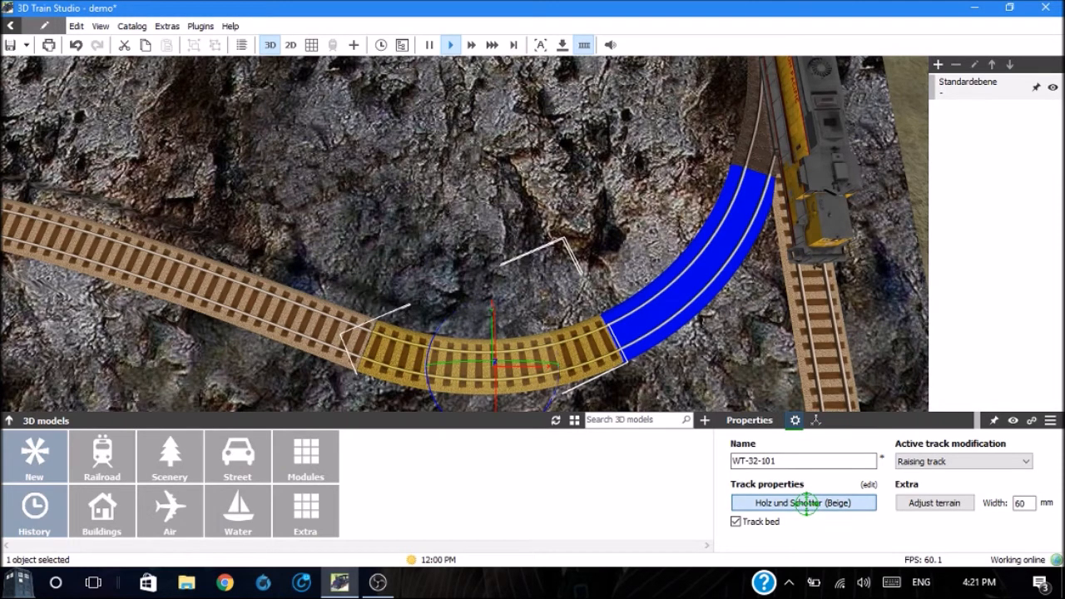
click(641, 158)
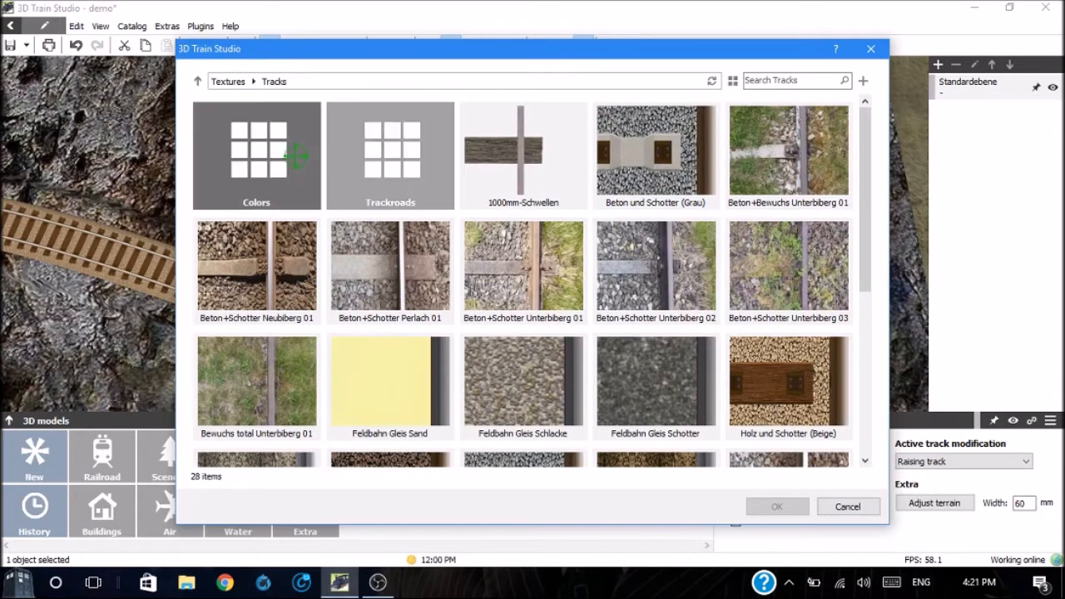
click(297, 158)
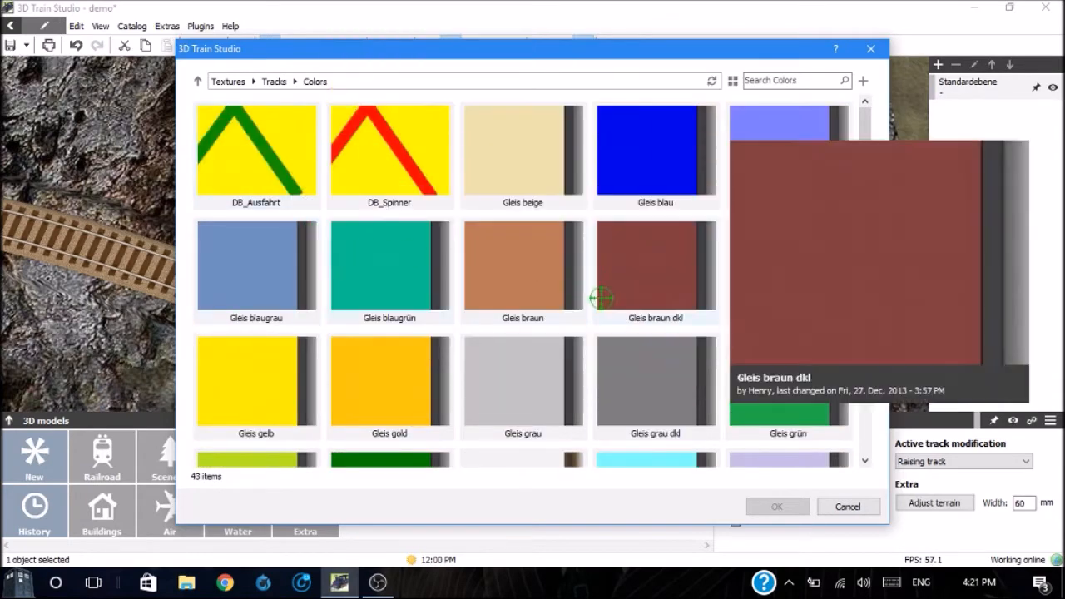
double_click(742, 379)
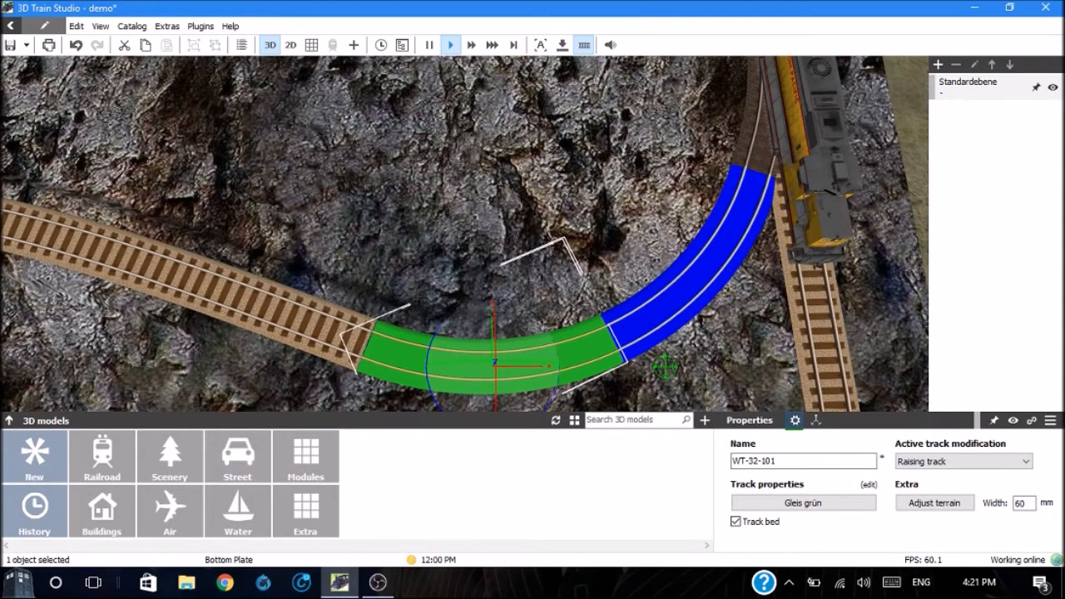
Step: Turn off the track bed of the green curved track and deselect the track
click(734, 522)
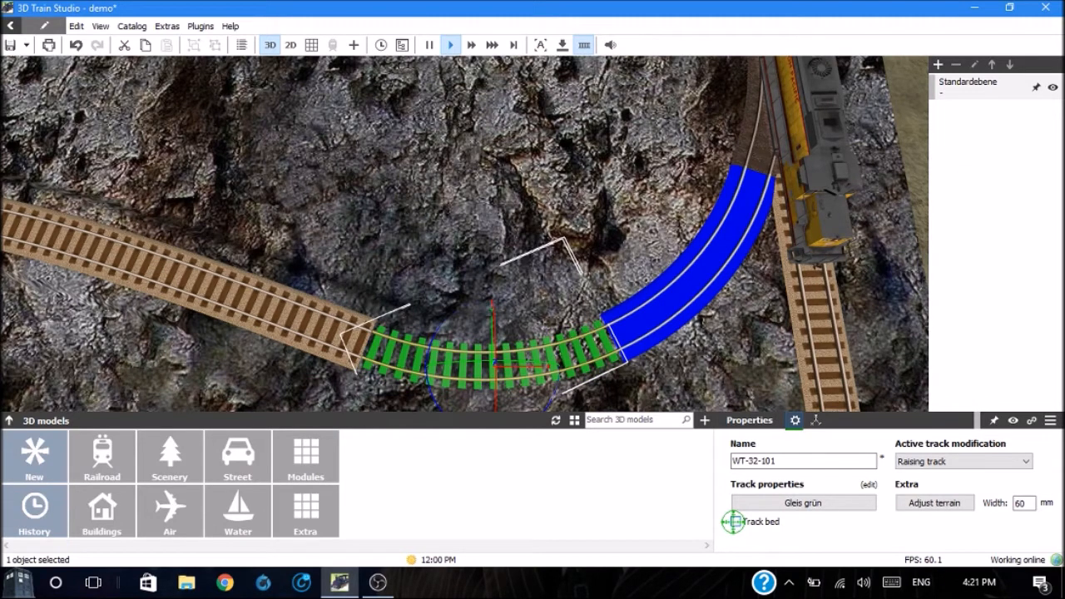
click(602, 188)
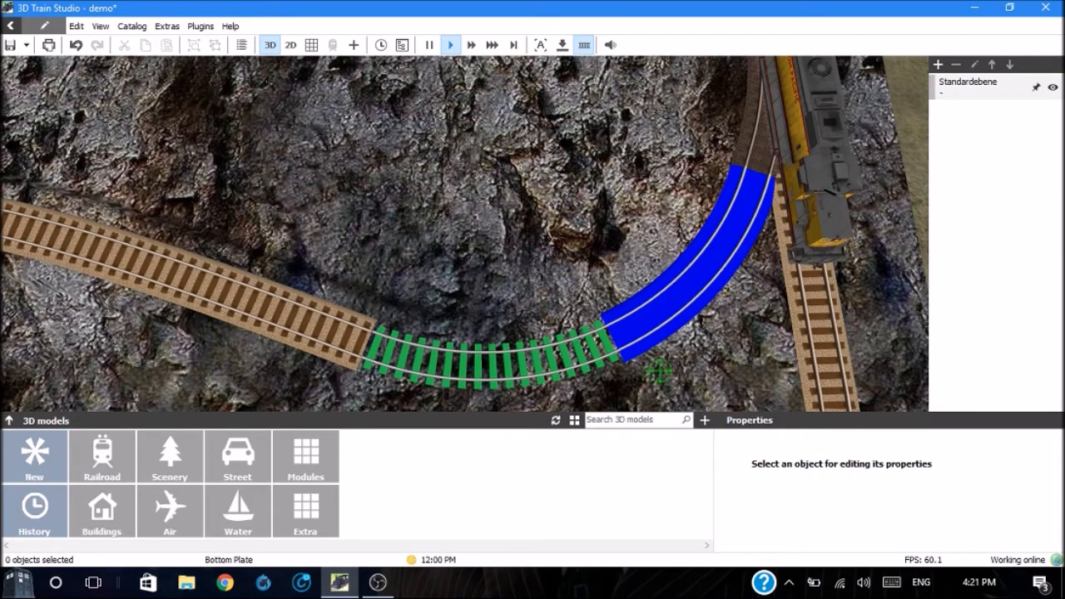
scroll(658, 371, down, 5)
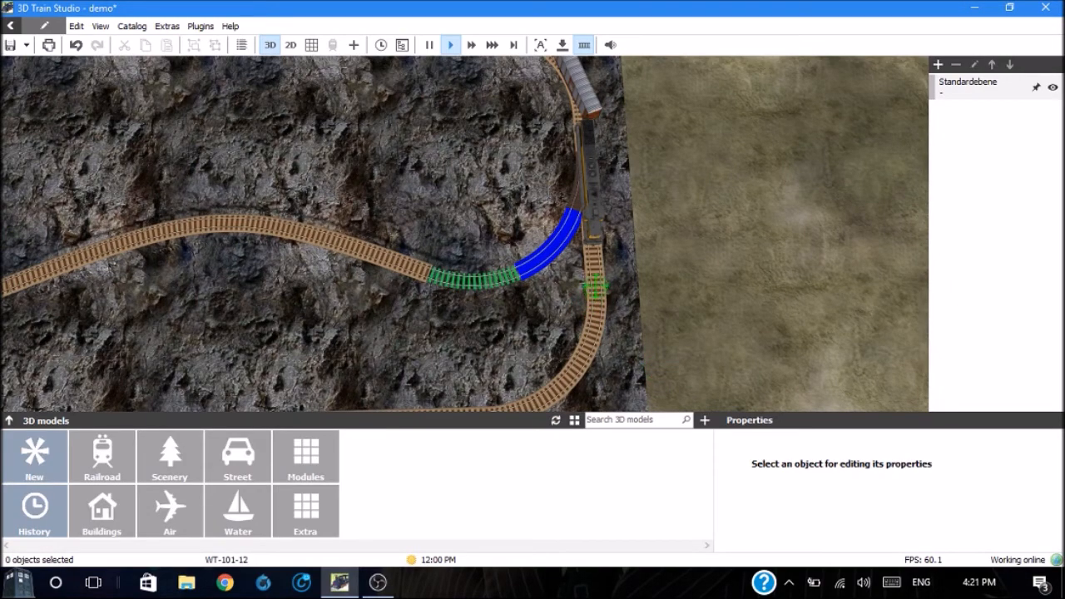
Step: Examine the inner track from the far switch past the green and blue curves to the locomotive on the grey straight track
click(594, 286)
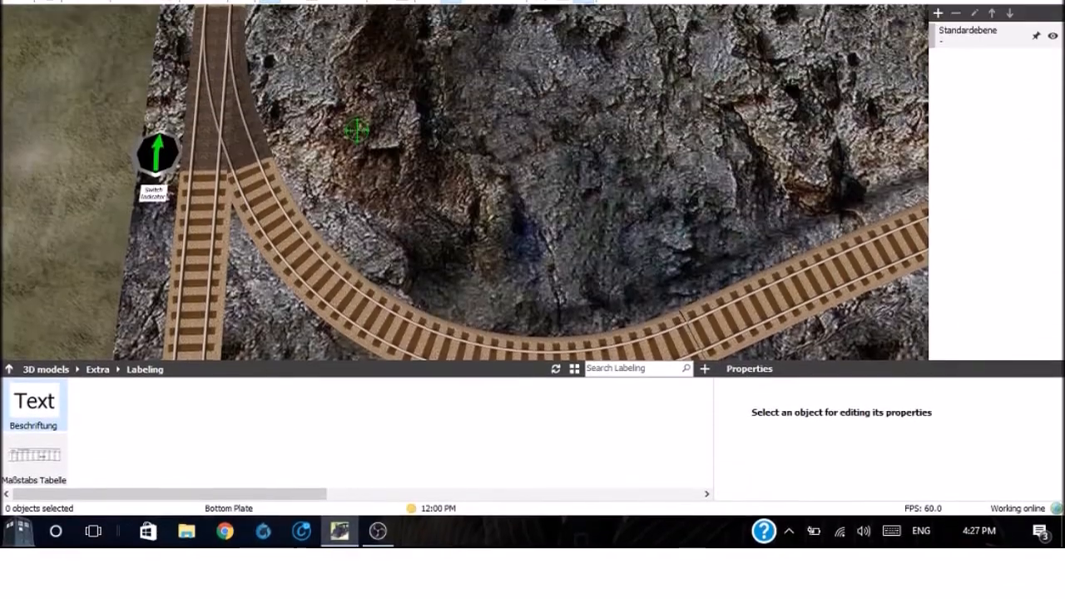
key(Right)
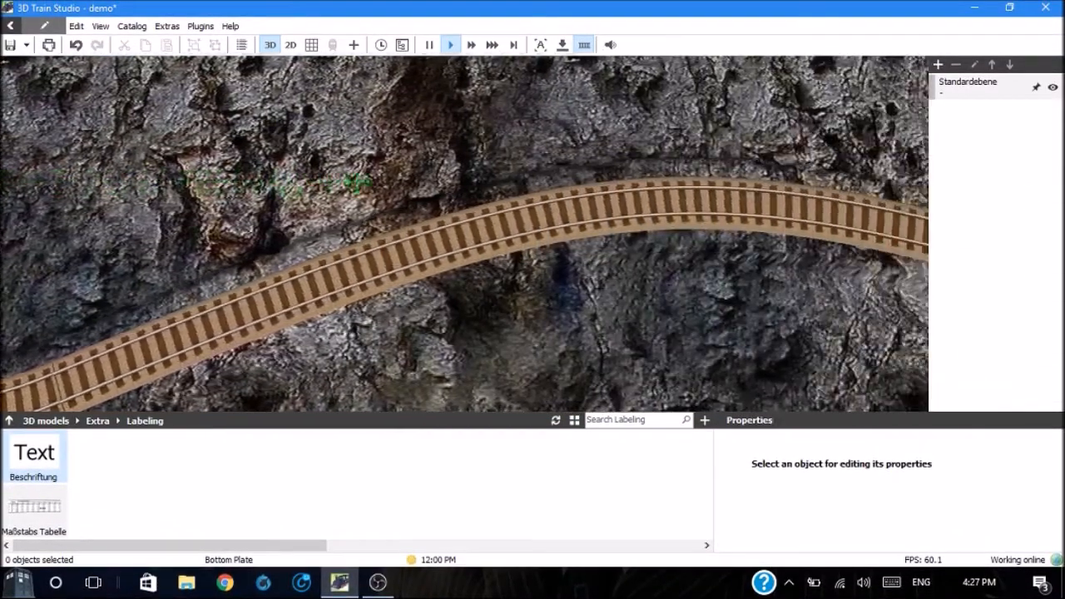
key(Right)
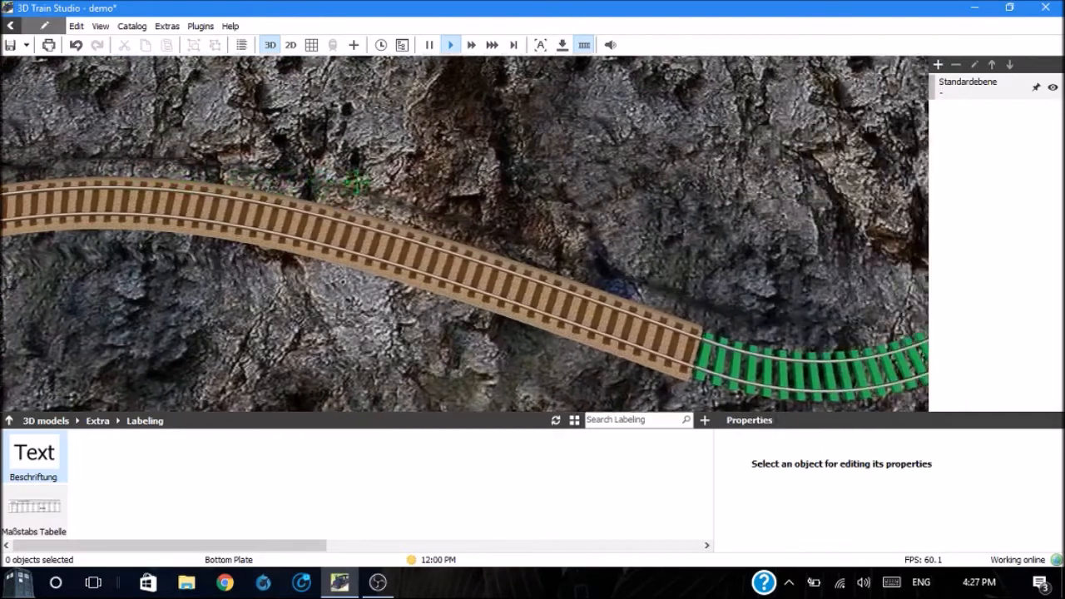
key(Right)
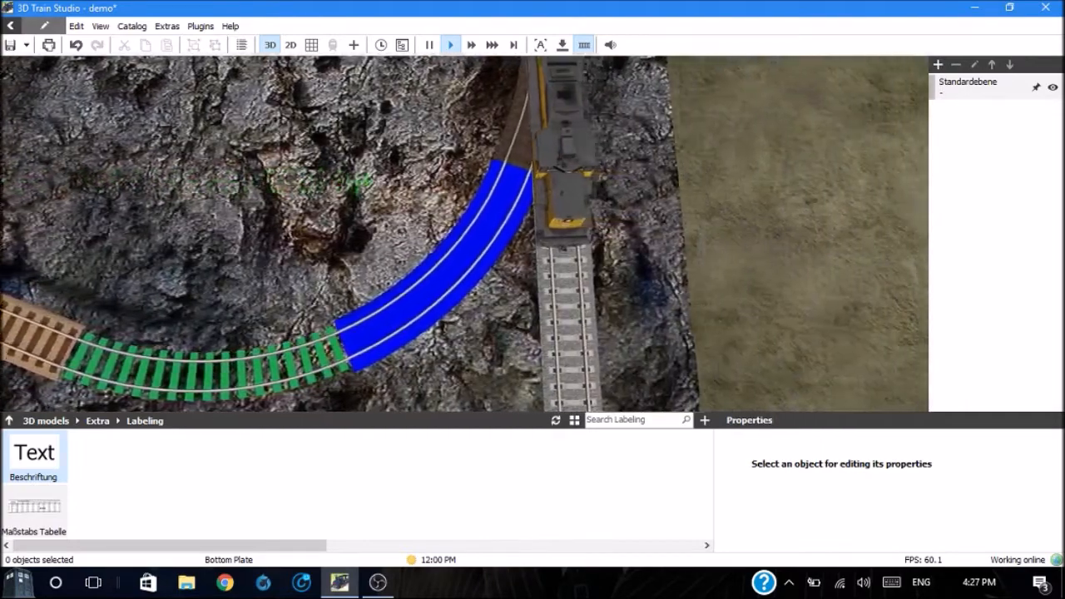
key(Up)
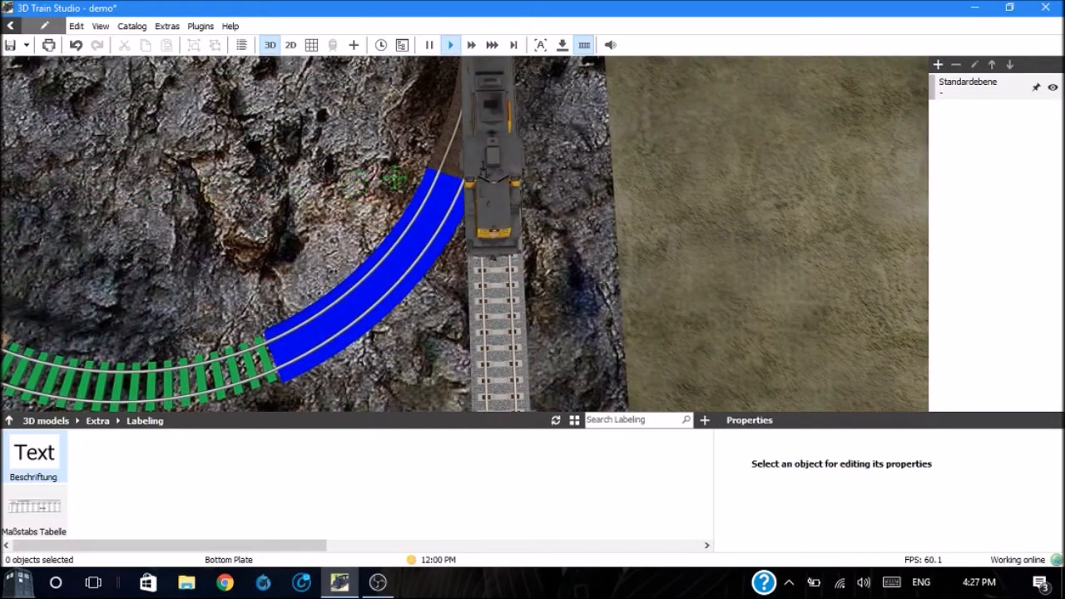
Step: Back the Union Pacific locomotive off the switch with a target speed of -330 mm/s, and stop it once the switch is clear
click(497, 203)
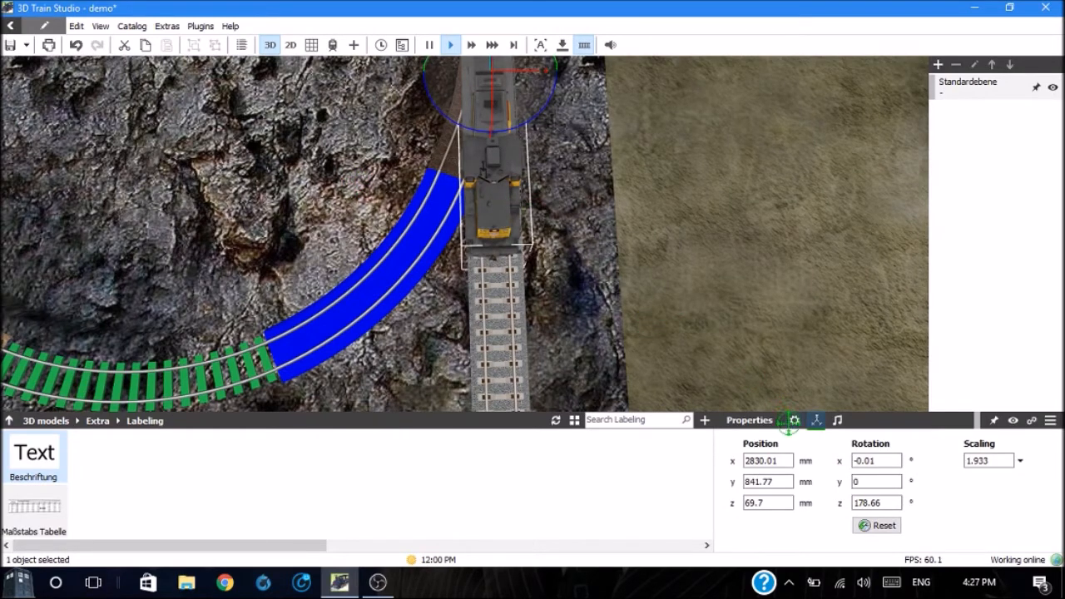
click(794, 420)
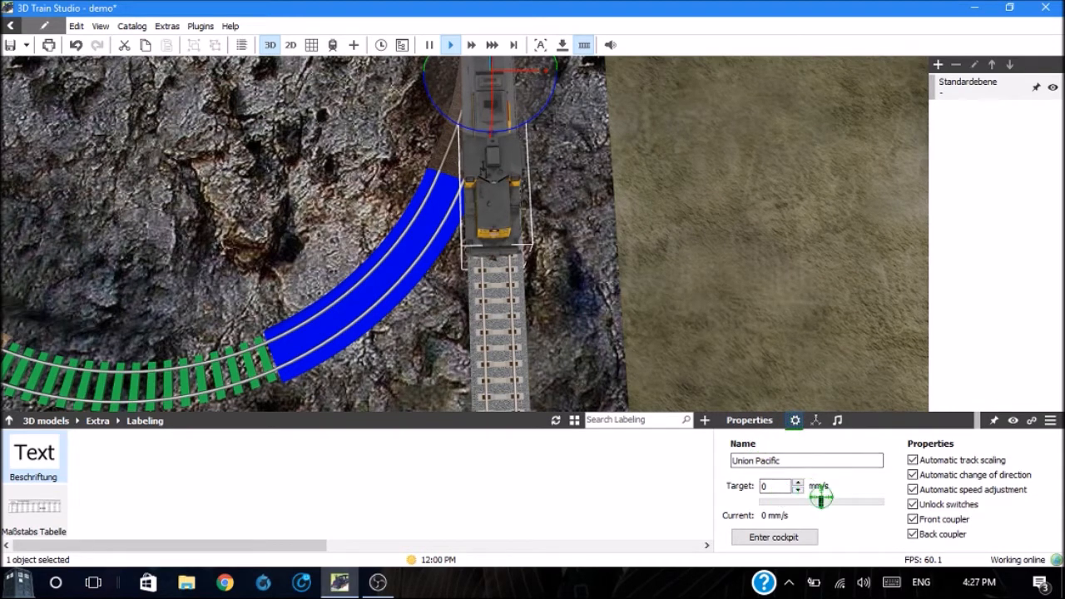
drag(822, 502, 834, 501)
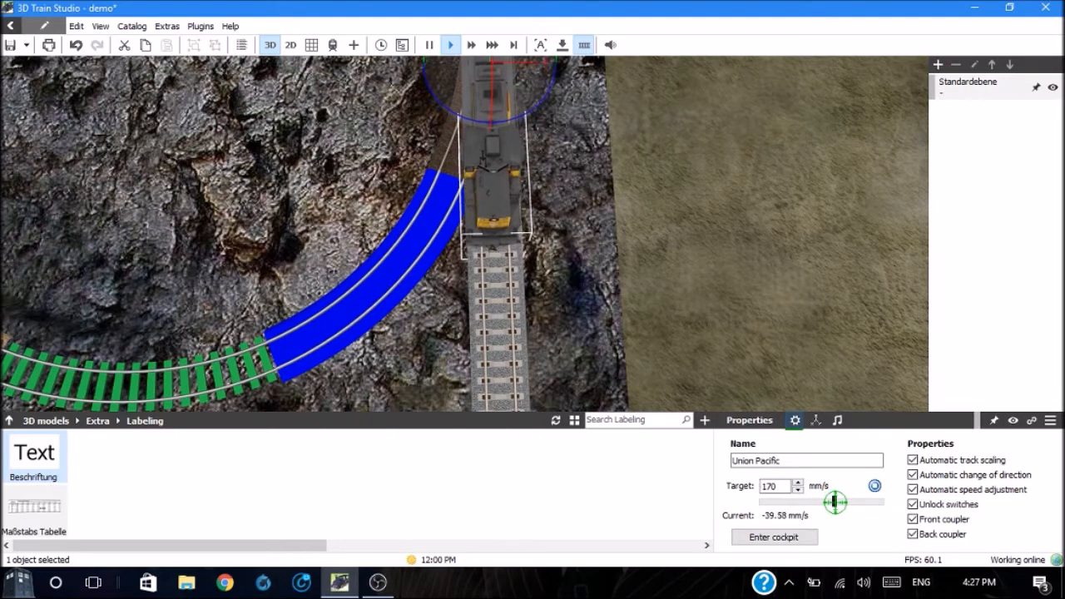
drag(817, 502, 848, 500)
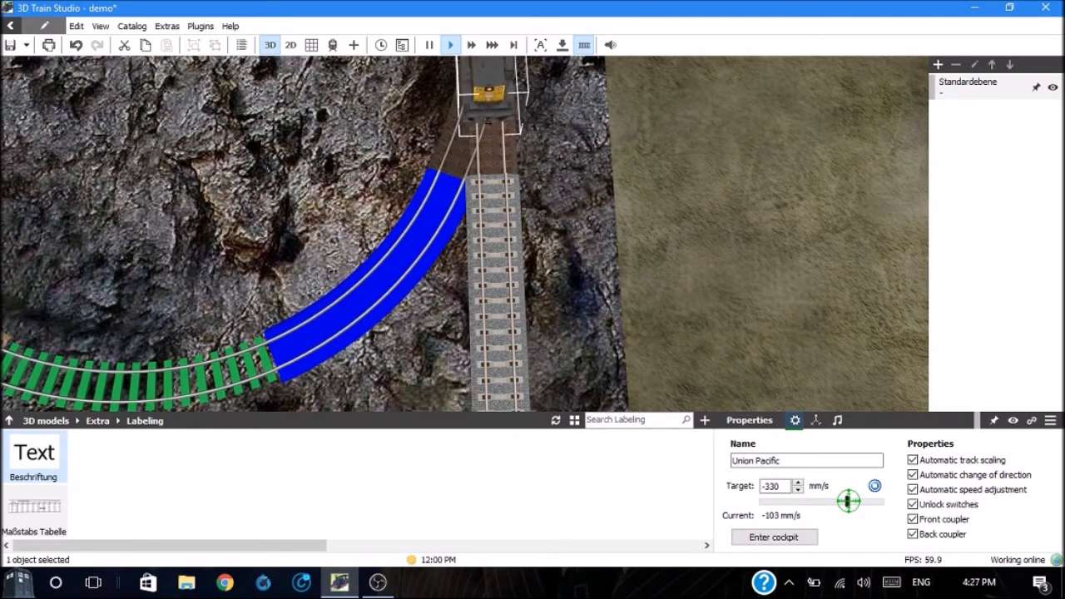
click(874, 486)
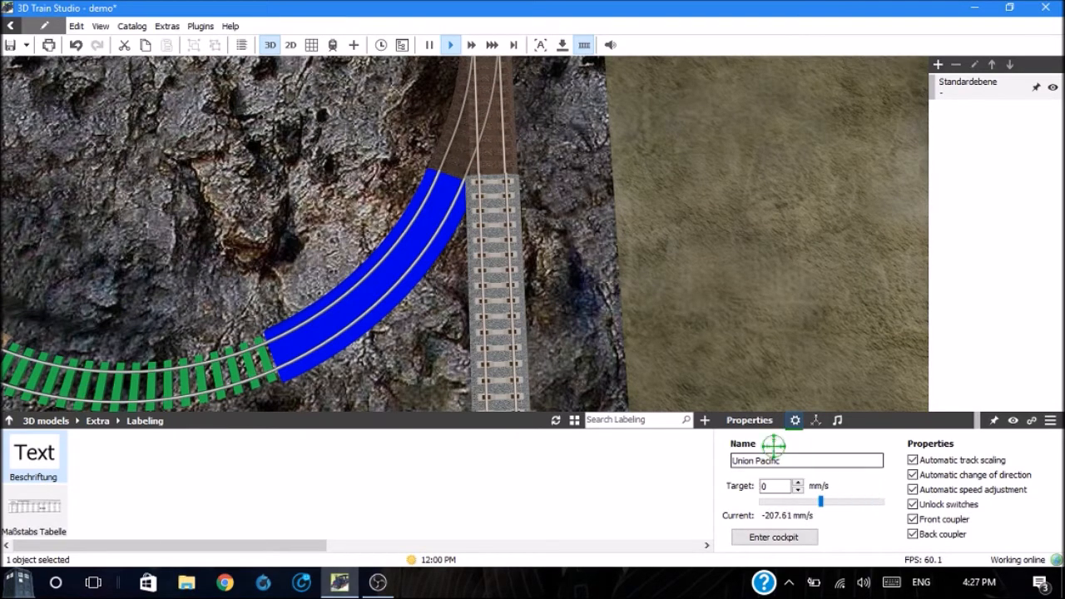
Step: View the layout from the Union Pacific locomotive's cockpit, return to the 3D view and deselect the locomotive
click(760, 536)
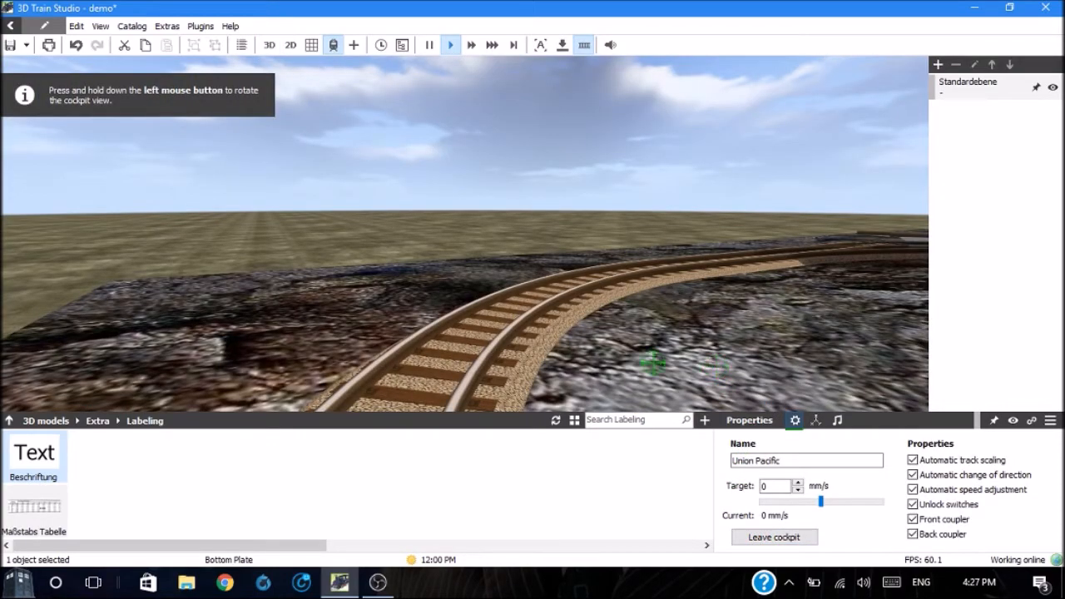
click(270, 50)
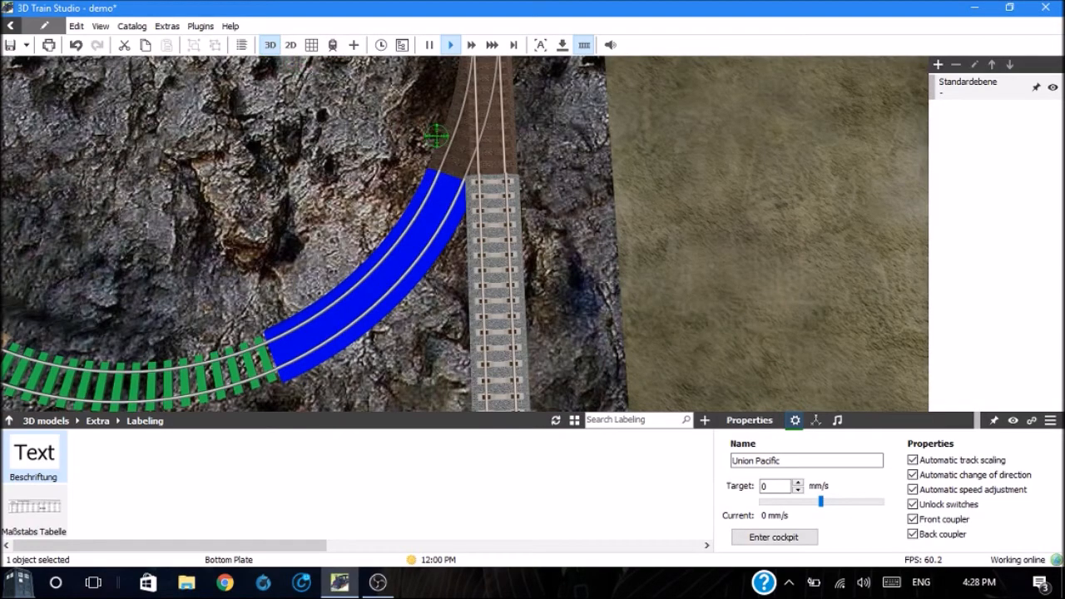
click(569, 170)
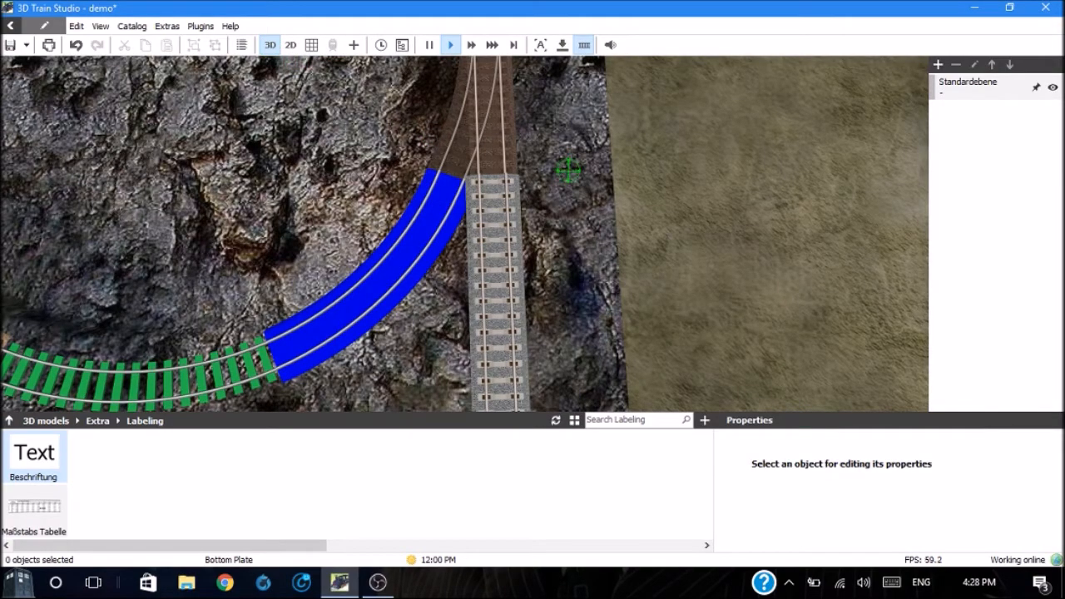
Step: Level the end of the grey straight track with the adjoining switch using the Raising track modification, and deselect the track
scroll(568, 170, up, 5)
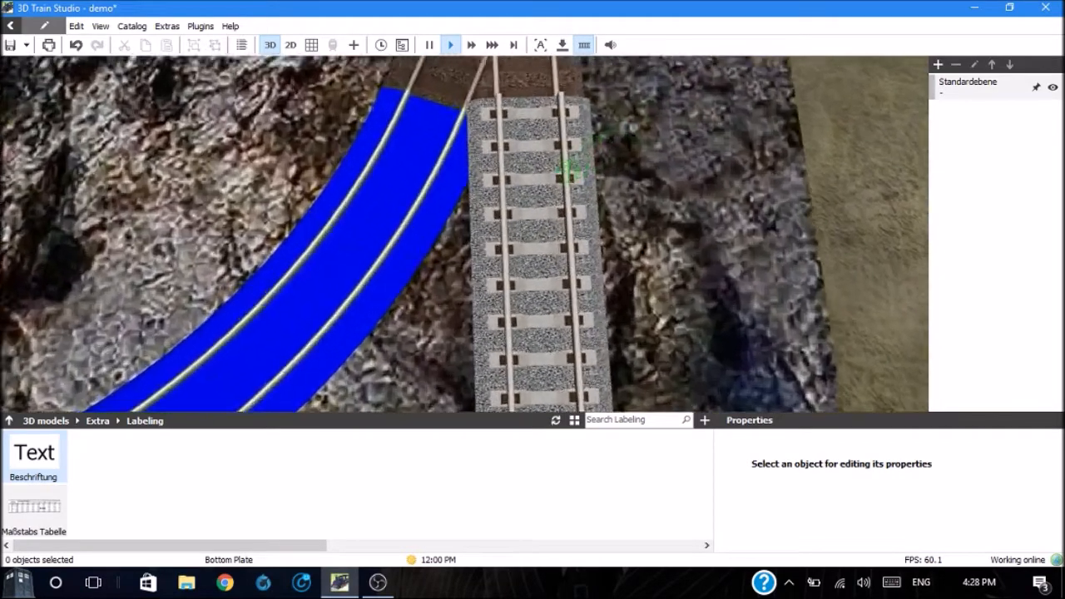
scroll(568, 170, up, 4)
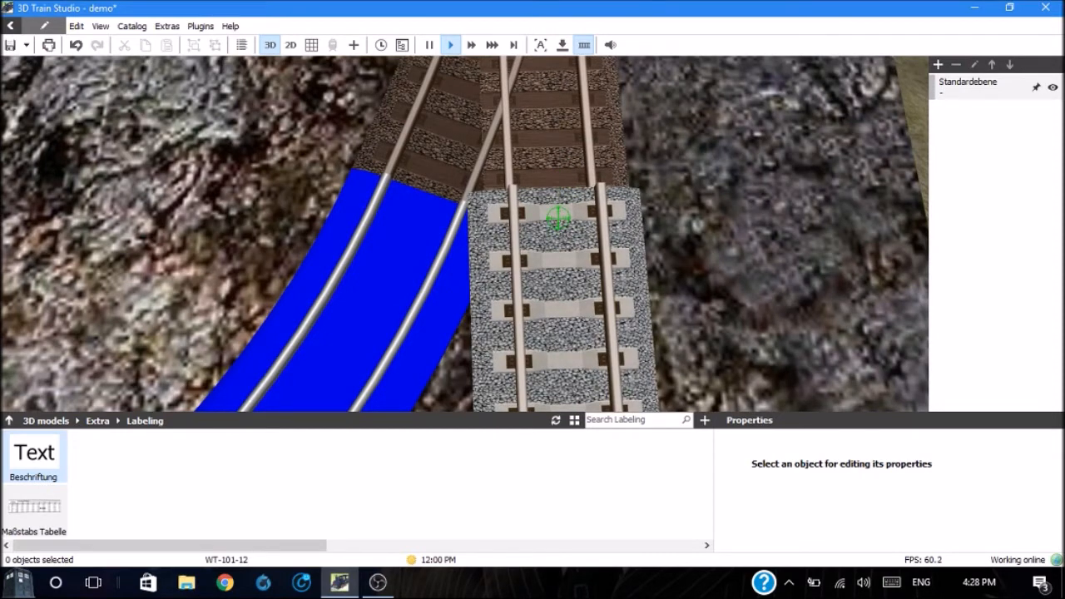
click(558, 218)
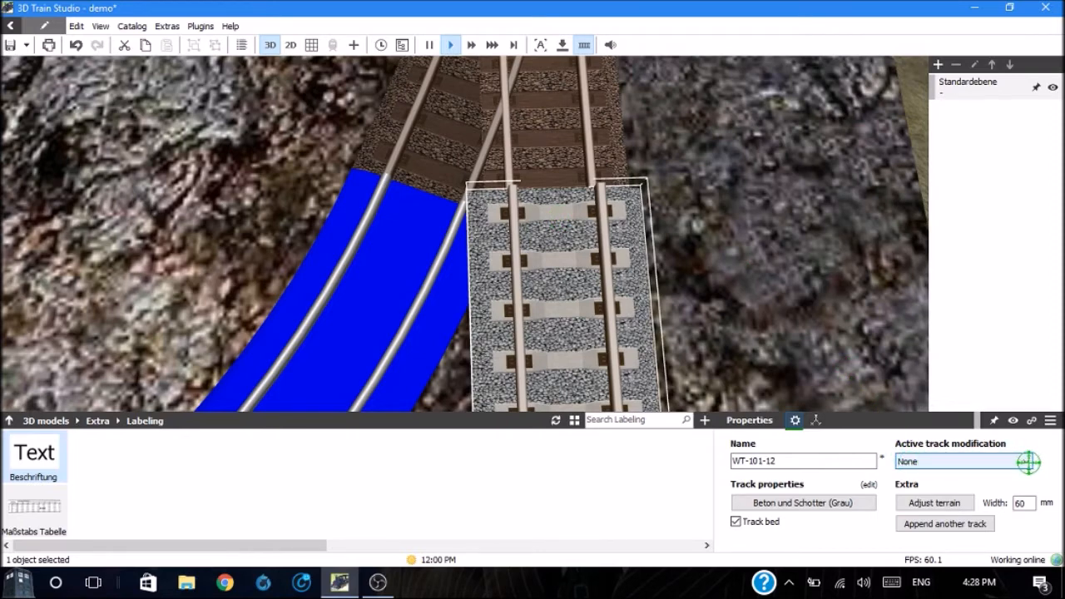
click(1029, 462)
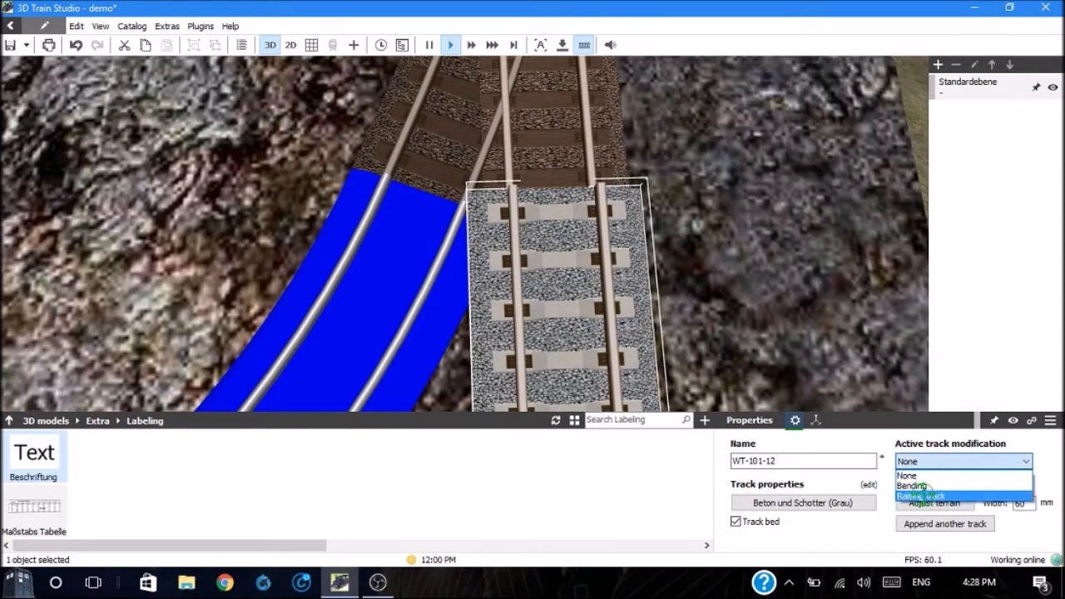
click(921, 496)
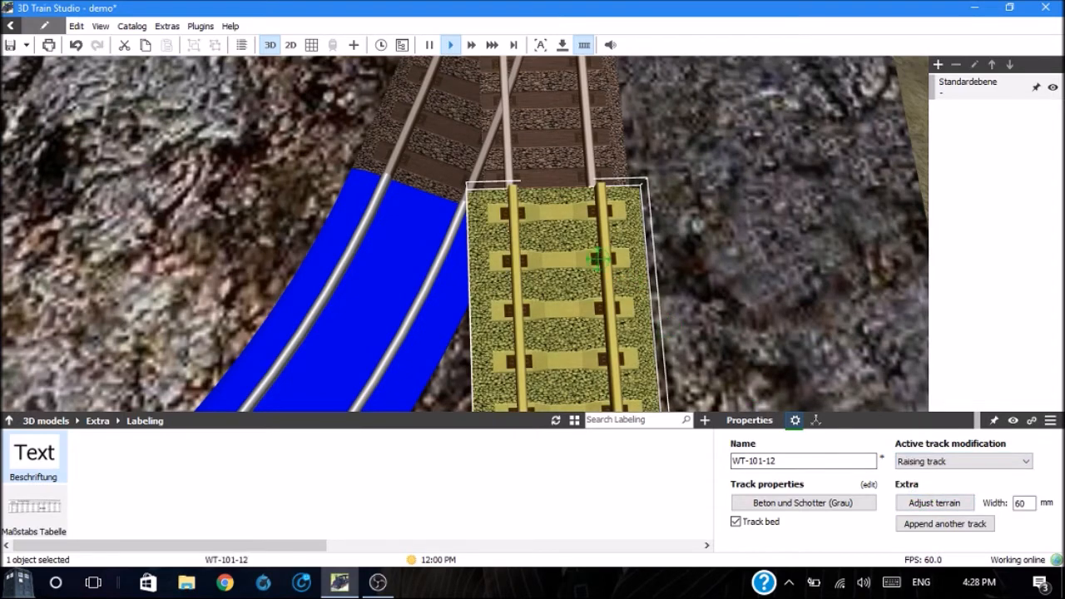
drag(547, 198, 548, 199)
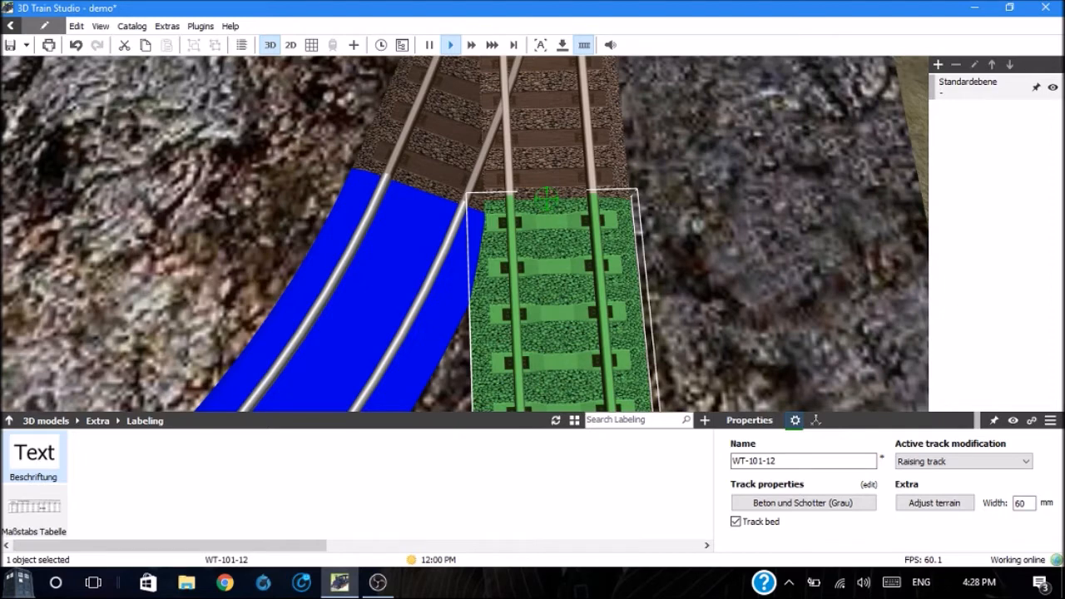
click(674, 218)
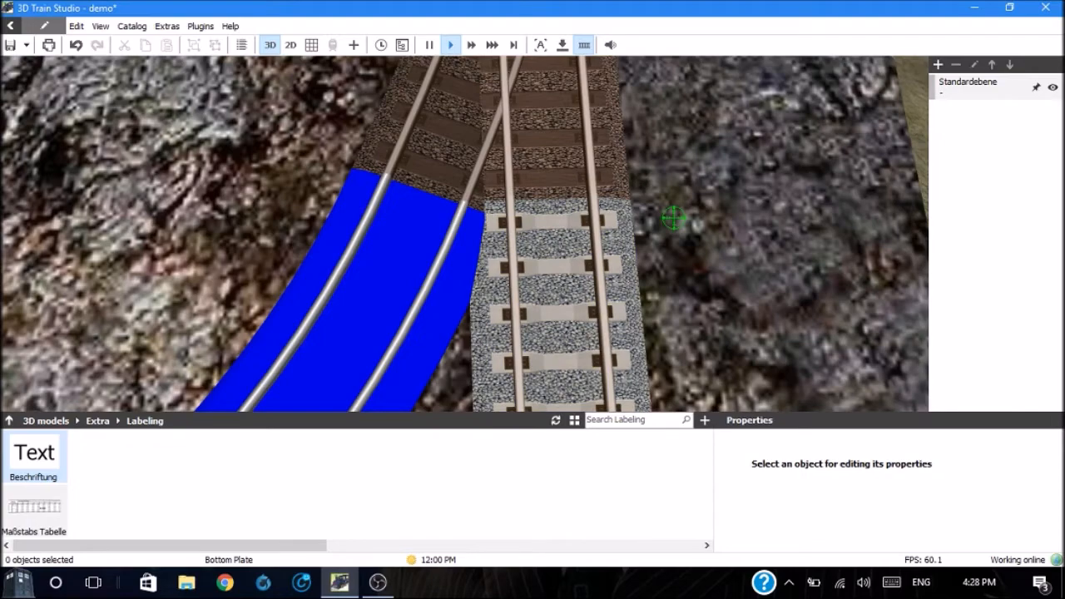
Step: Run the Union Pacific train at 190 mm/s over the grey track onto the front straight of the outer loop and stop it
scroll(673, 218, down, 10)
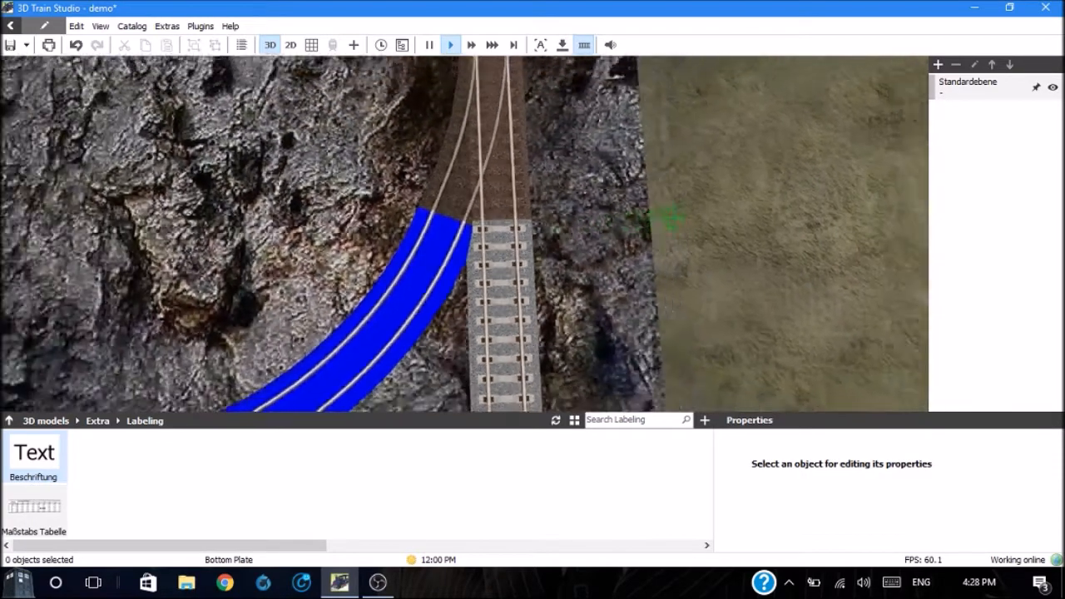
scroll(673, 218, down, 5)
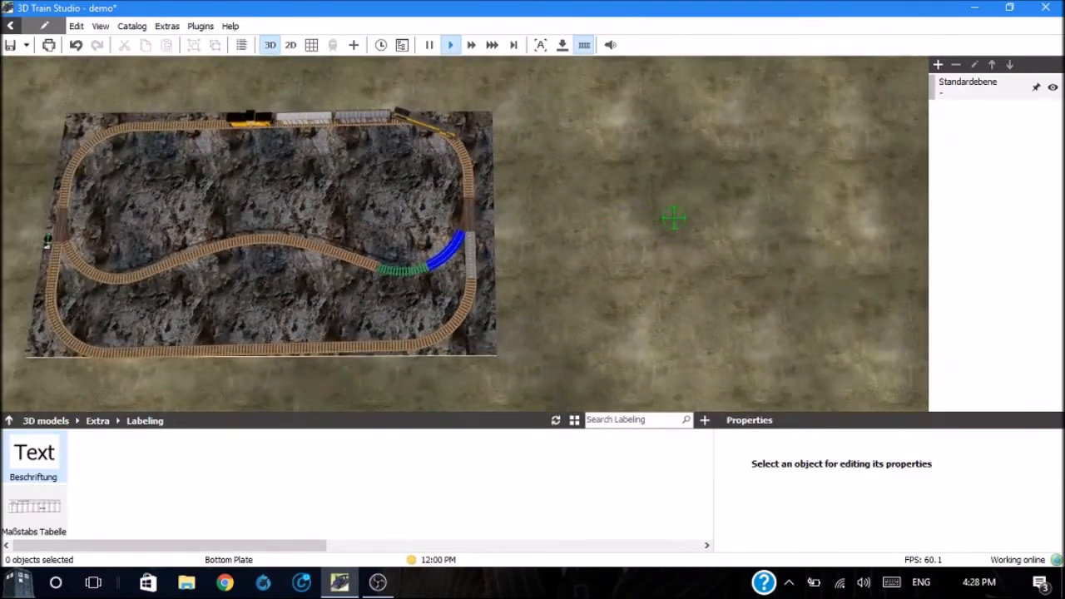
click(445, 125)
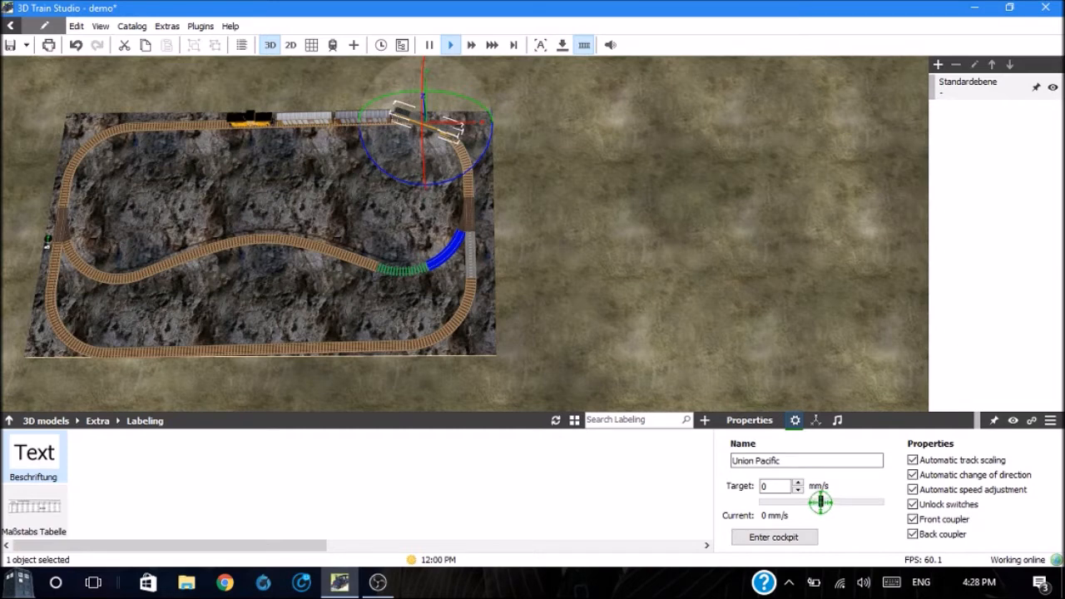
drag(820, 499, 836, 499)
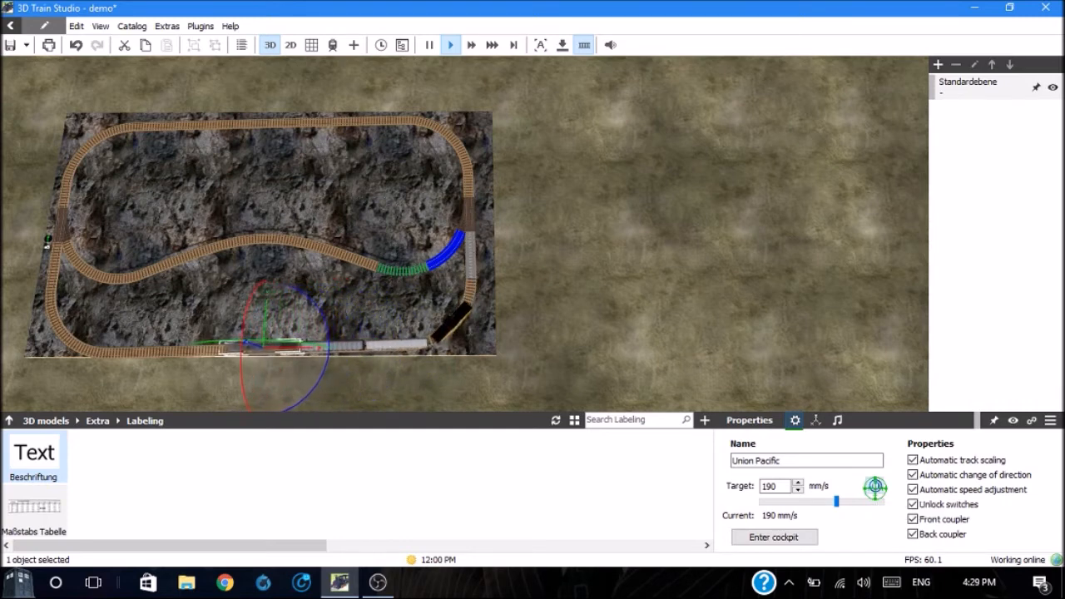
click(874, 487)
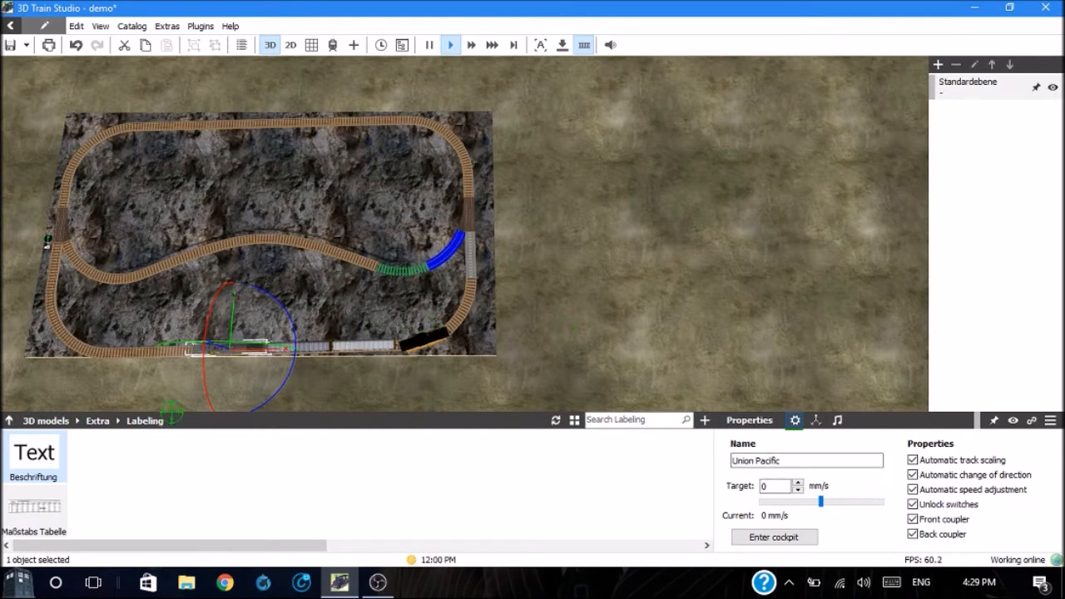
Step: Place the green-arrow indicator light Symbol Aus Pfeil grün from Extra > Controls > Indicator lights at the switch near the blue track
click(93, 420)
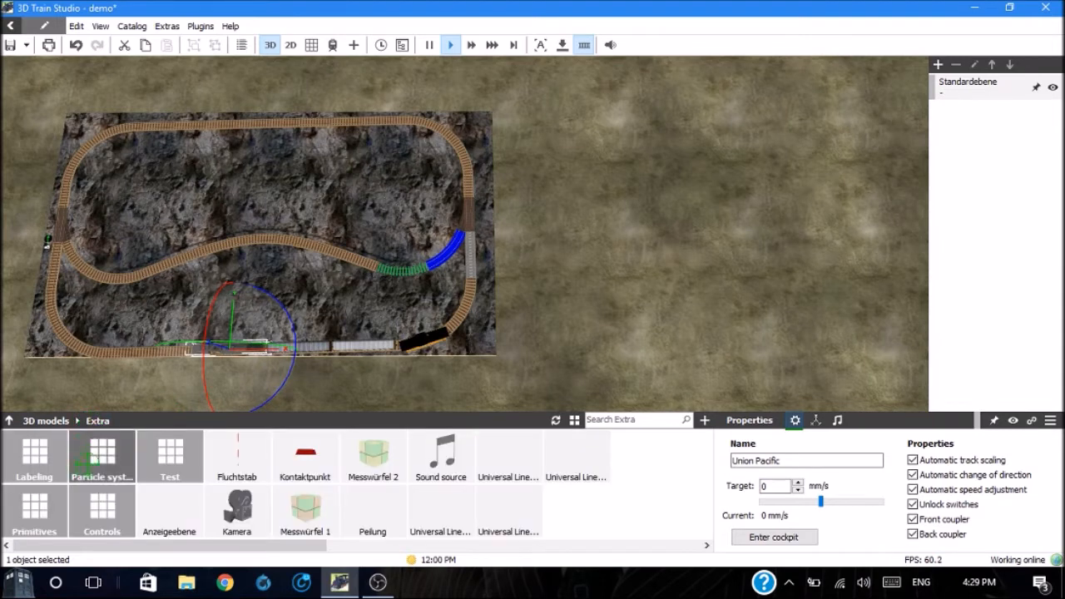
click(99, 504)
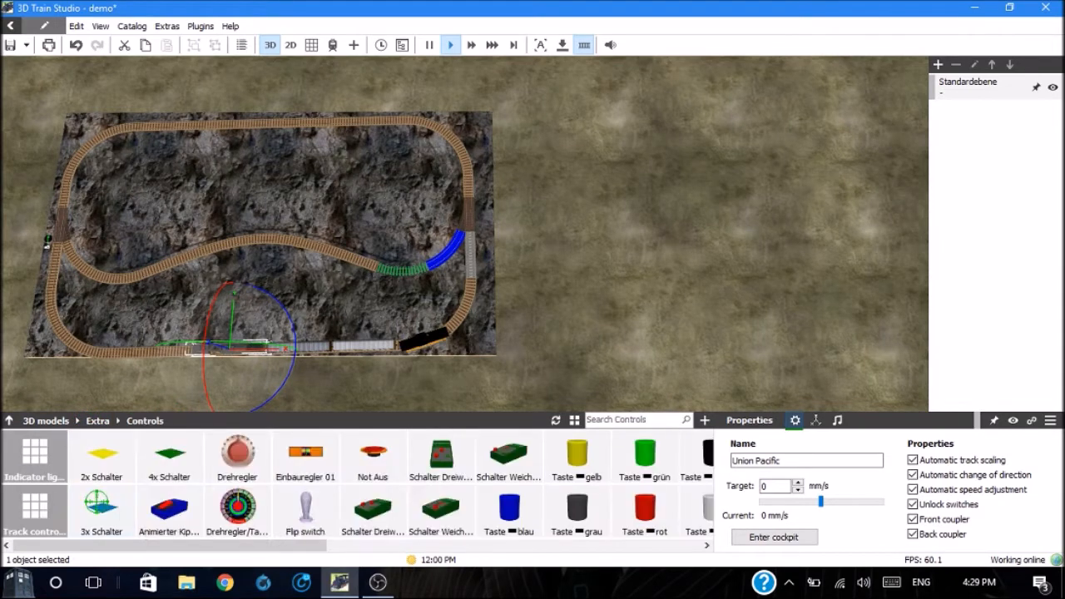
click(35, 454)
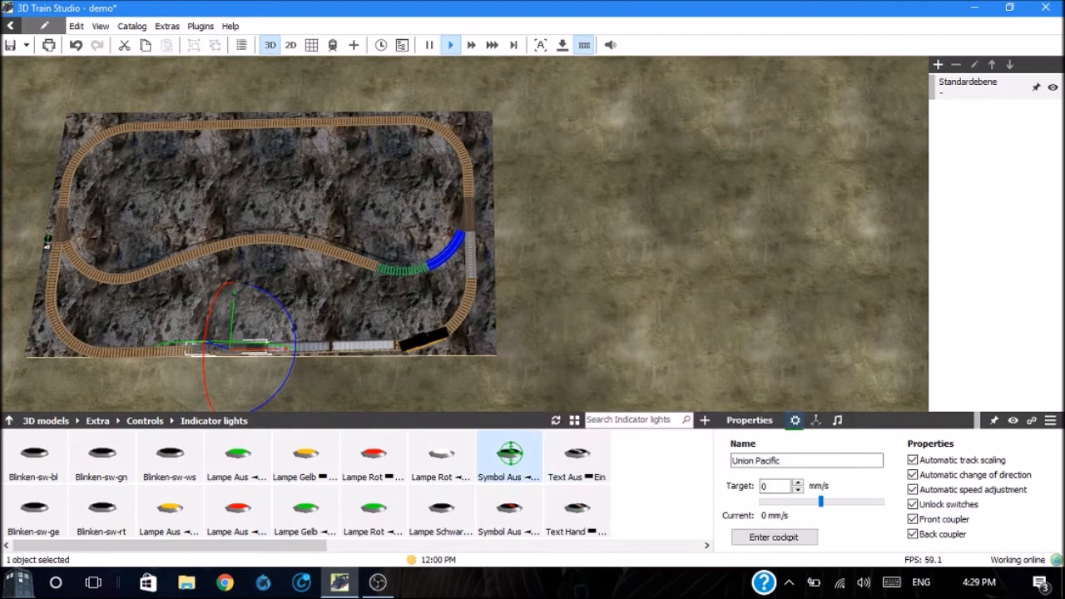
drag(509, 454, 476, 225)
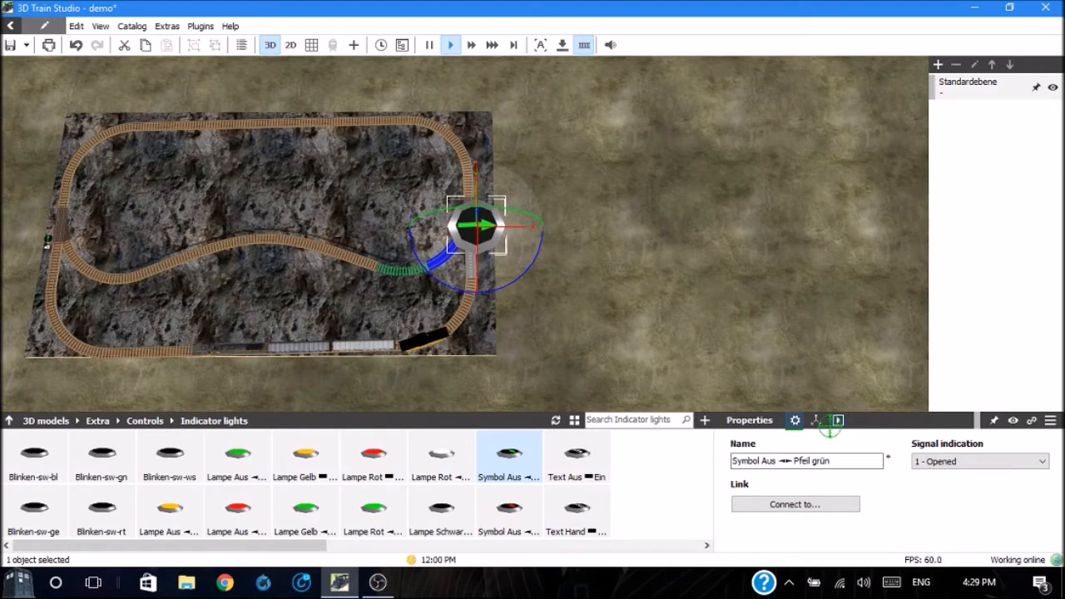
Step: Scale the green-arrow indicator light down to the Z gauge factor of 0.395
click(817, 420)
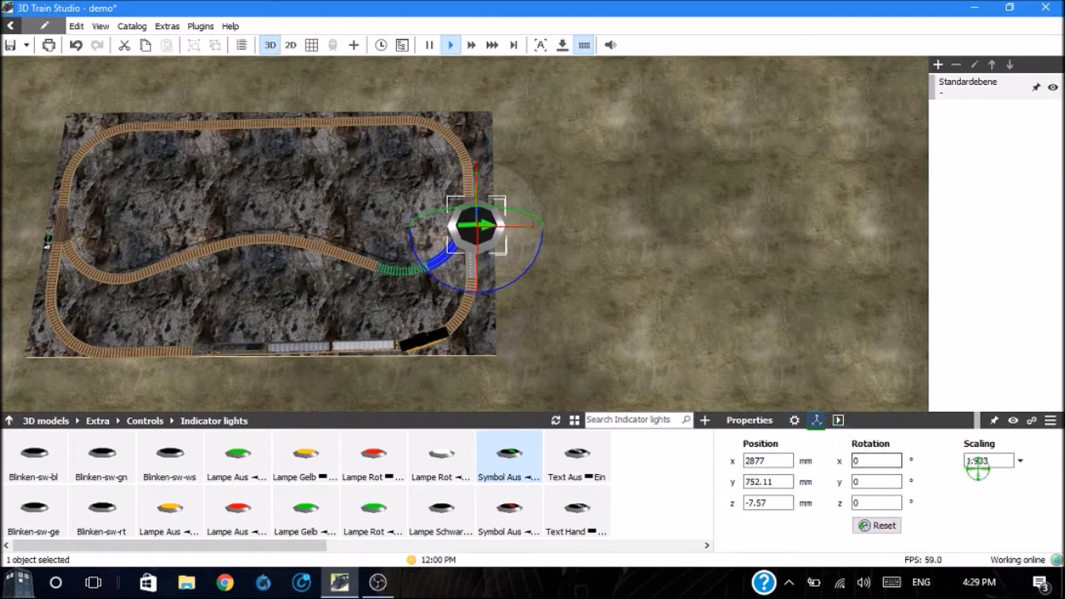
click(1023, 459)
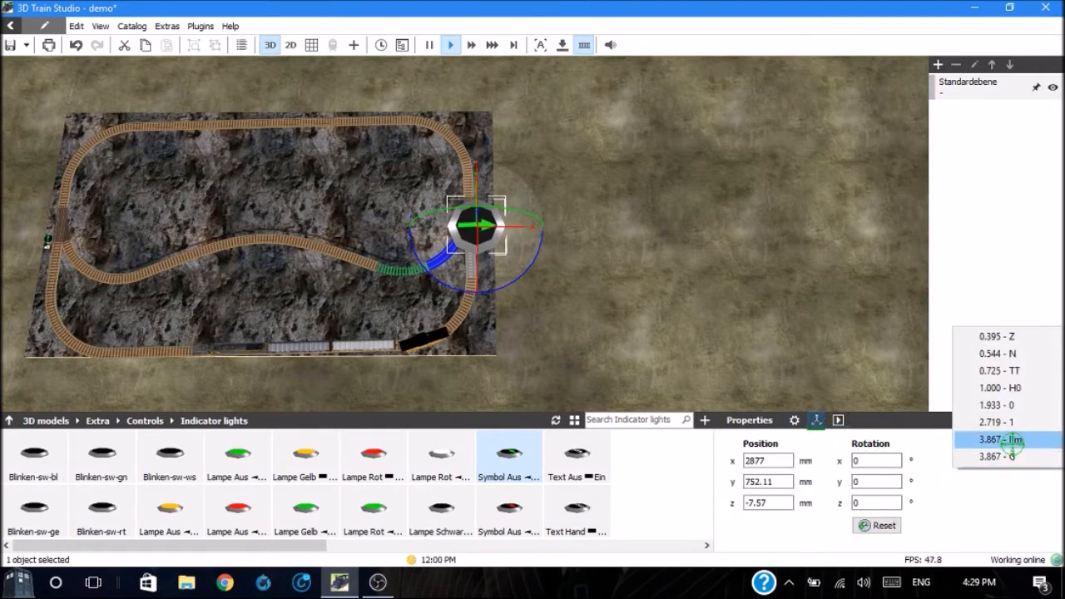
click(998, 336)
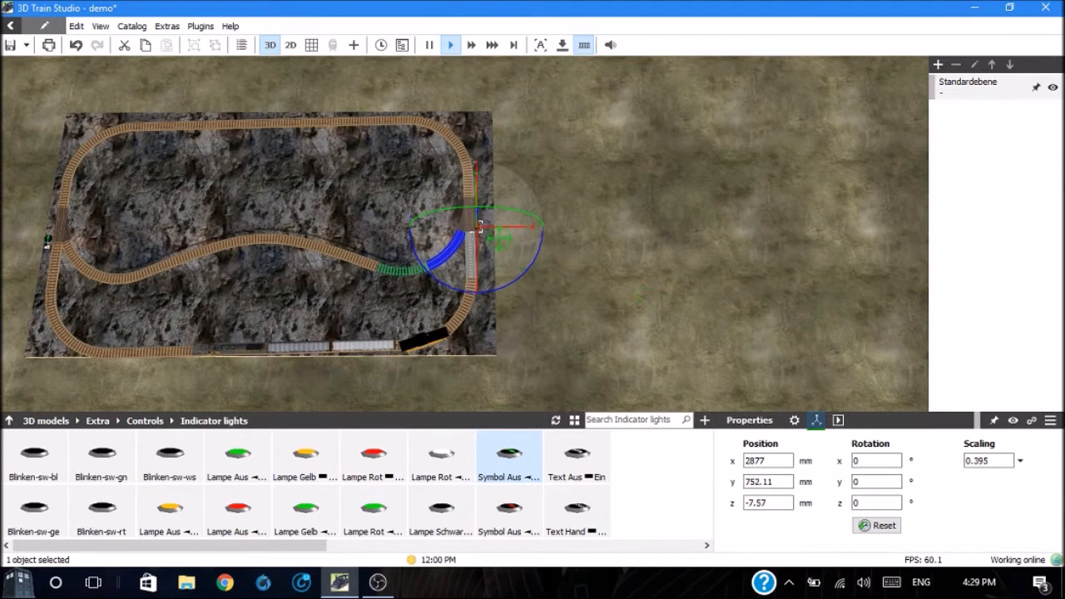
Step: Move the indicator light beside the switch to about x 2945 mm and rotate it to about -91° around z, parallel to the straight track
drag(480, 226, 487, 226)
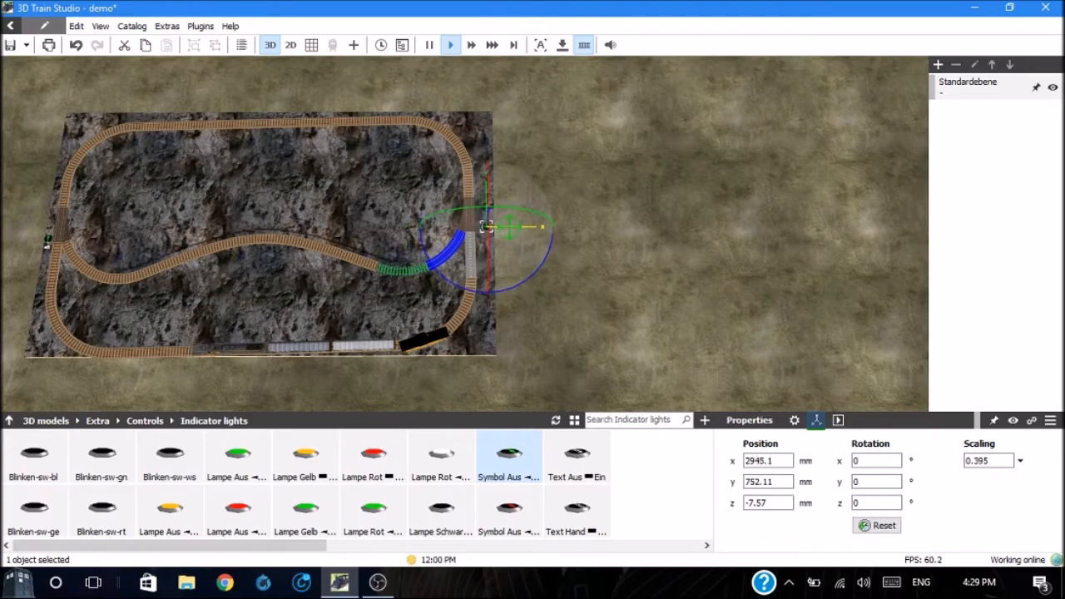
scroll(487, 226, up, 10)
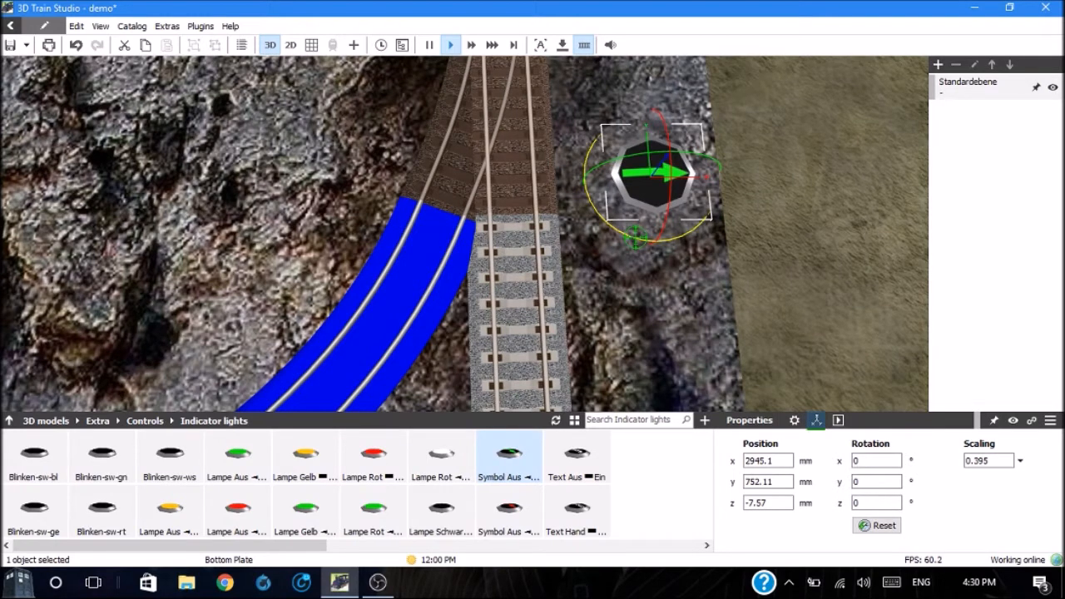
drag(635, 237, 763, 244)
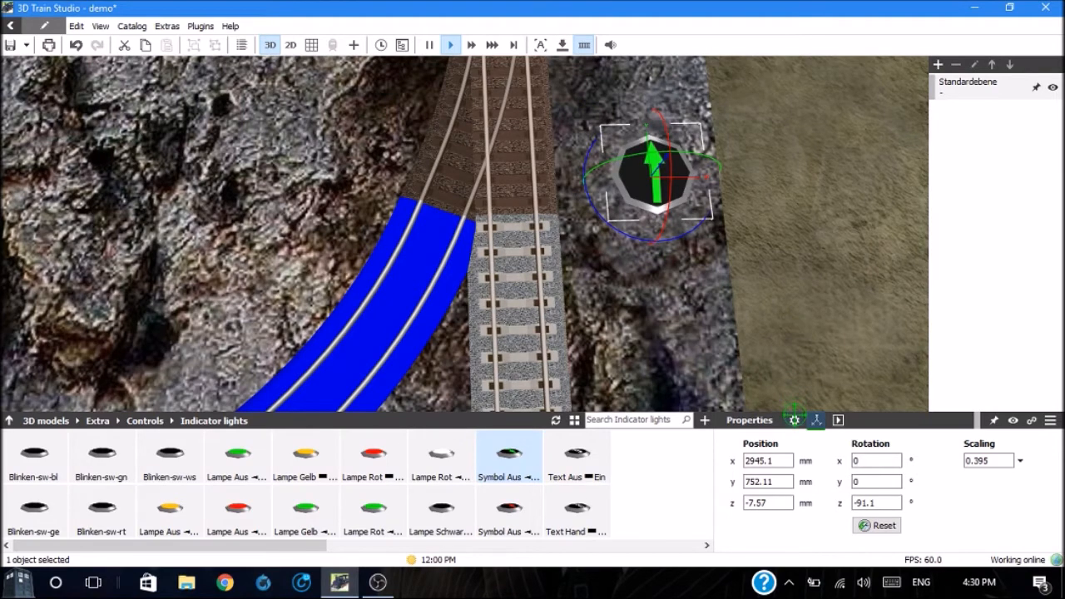
Step: Link the green-arrow indicator light to the switch RH O-42
click(794, 420)
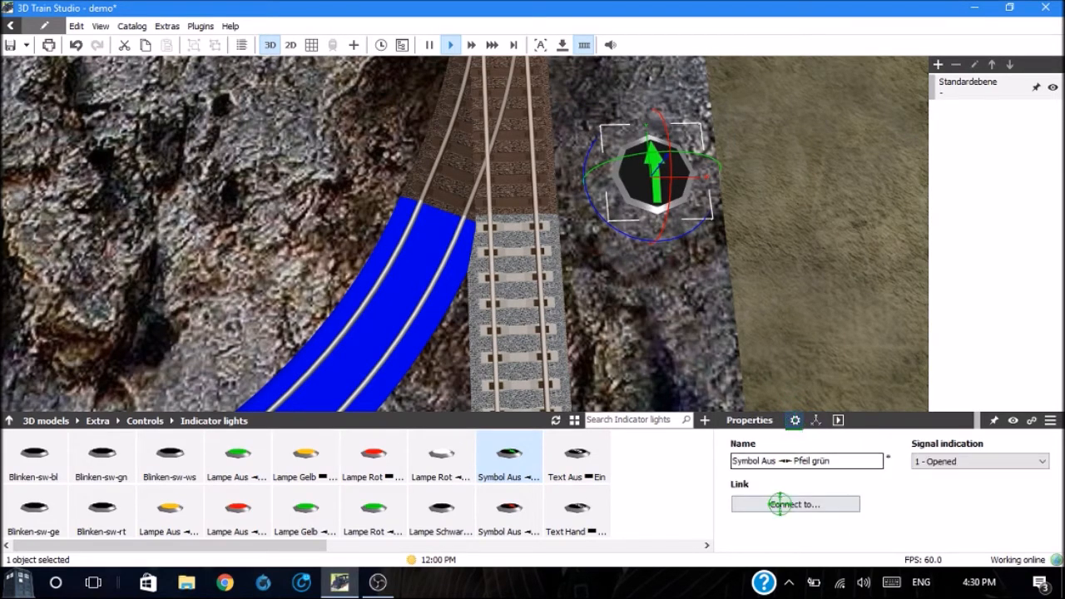
click(779, 504)
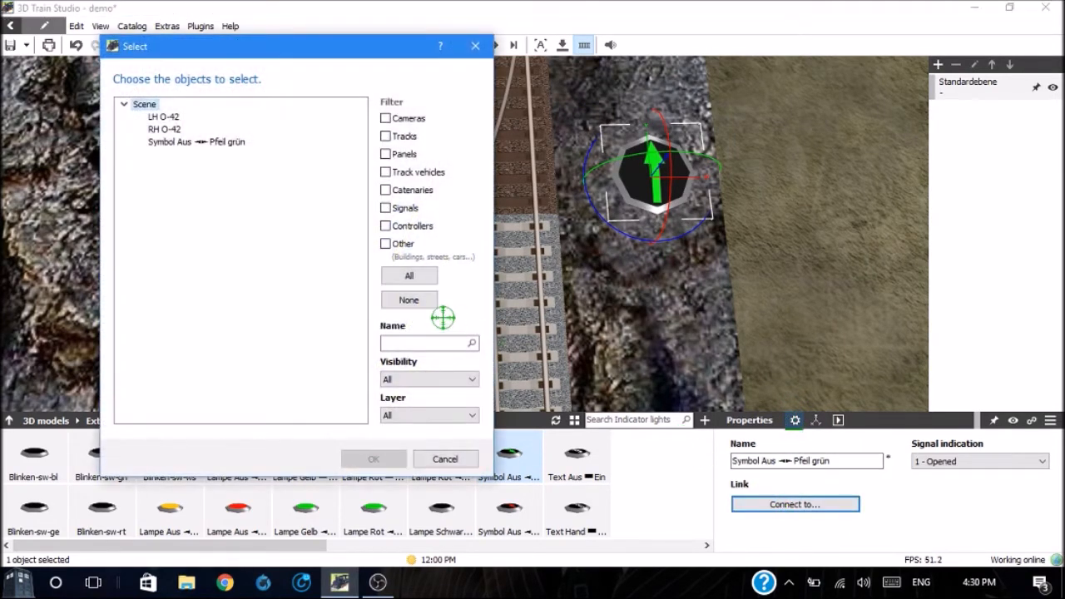
double_click(165, 129)
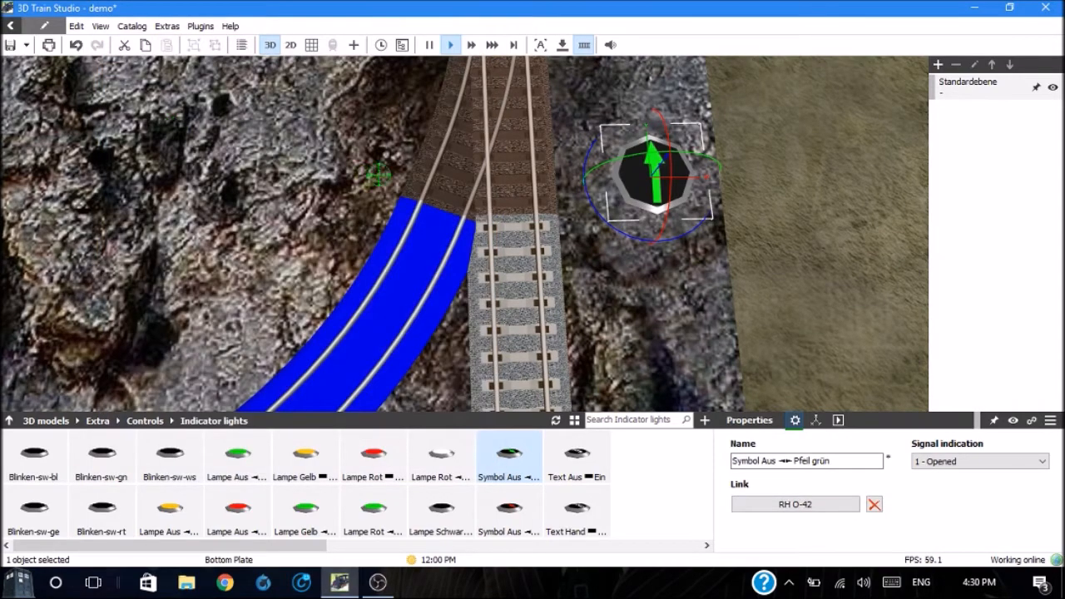
Step: Toggle the switch RH O-42 to position 0 and back to 1 to test the linked indicator light
click(495, 120)
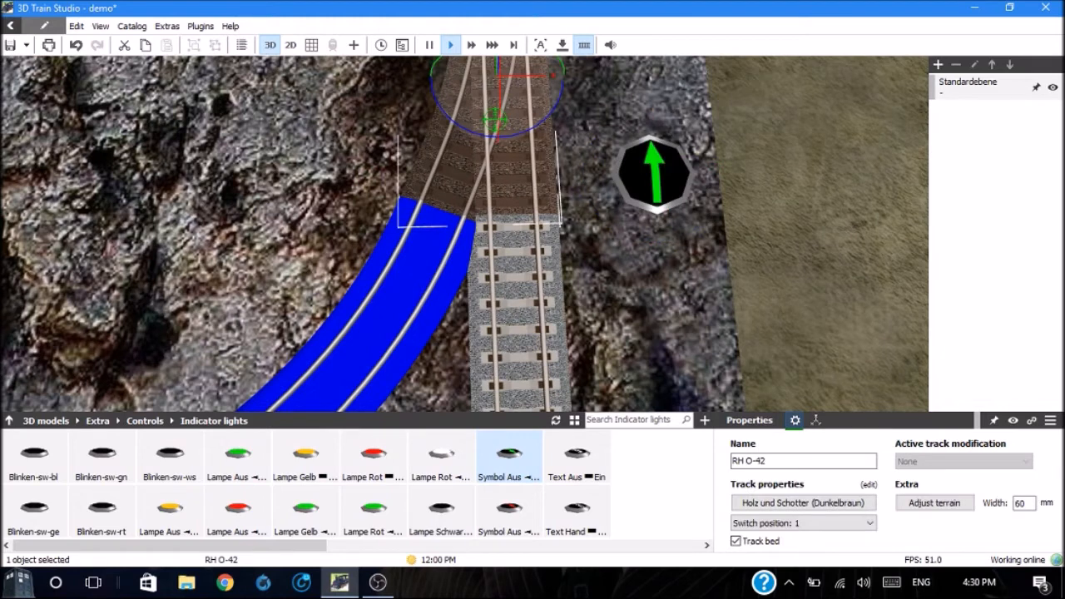
click(496, 120)
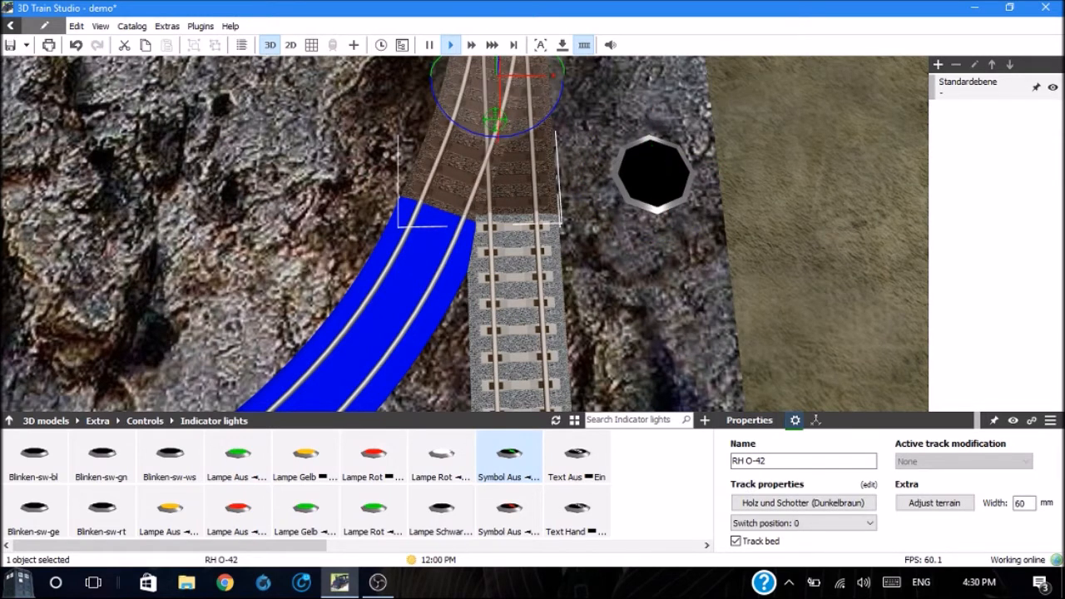
click(496, 120)
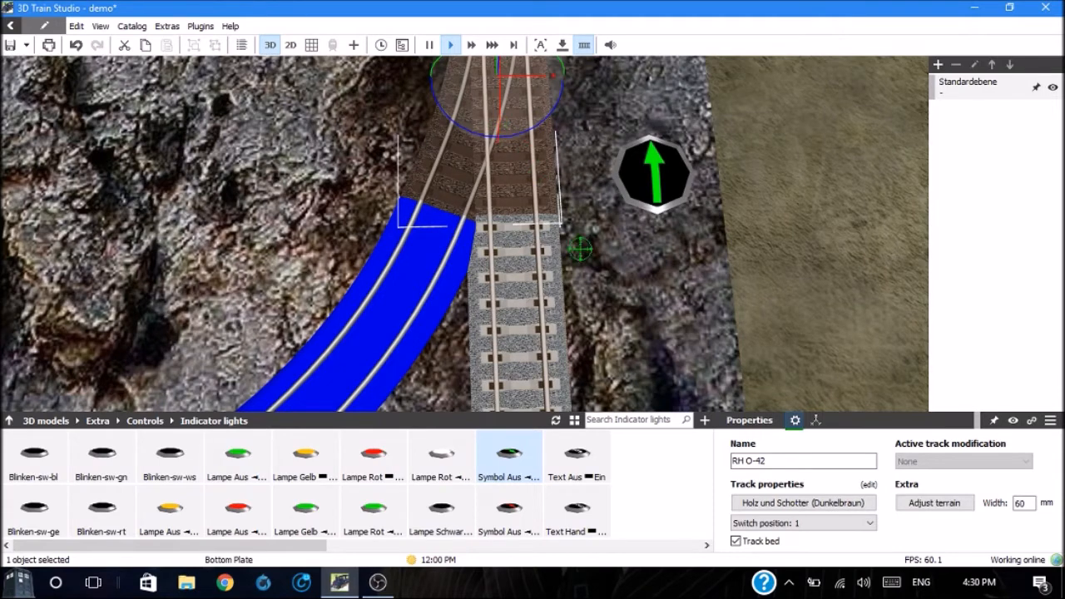
click(657, 313)
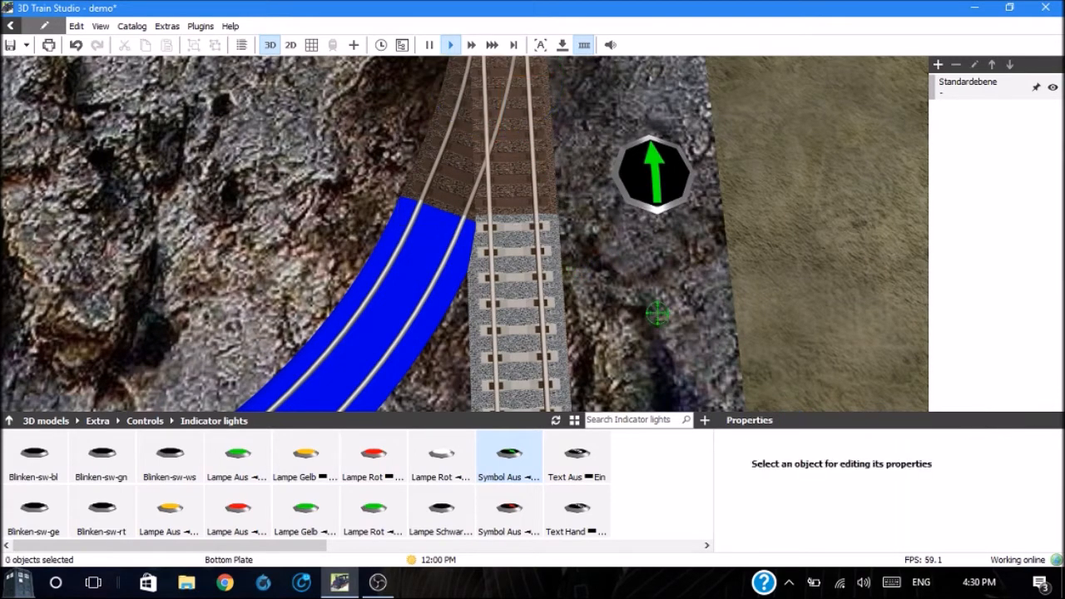
Step: Open the German signals category, Railroad > Railroad engineering > Signals (DE), in the 3D models catalog
scroll(658, 312, down, 5)
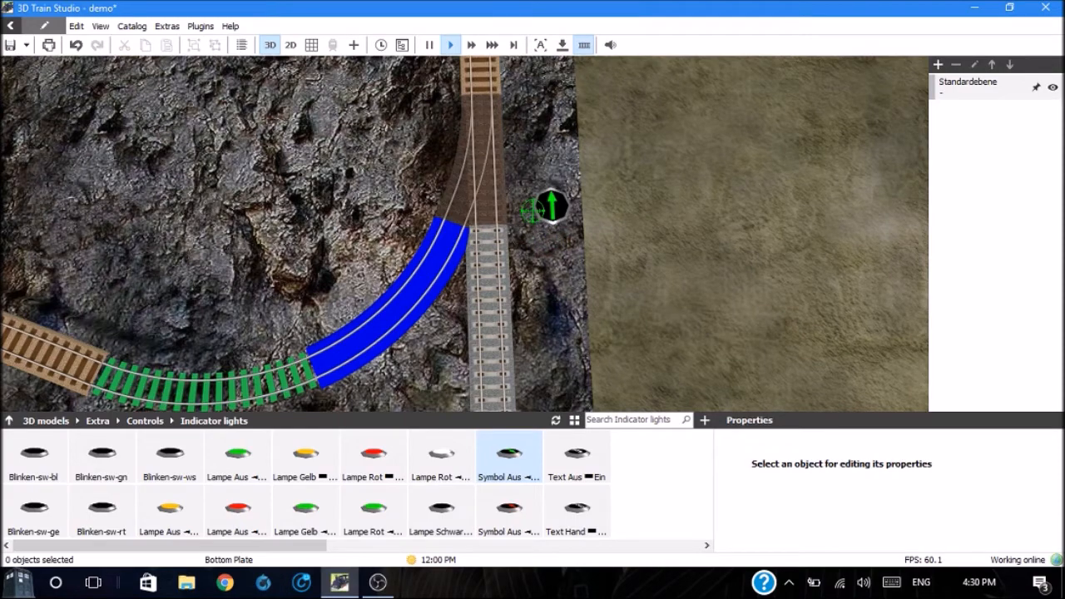
drag(170, 455, 93, 471)
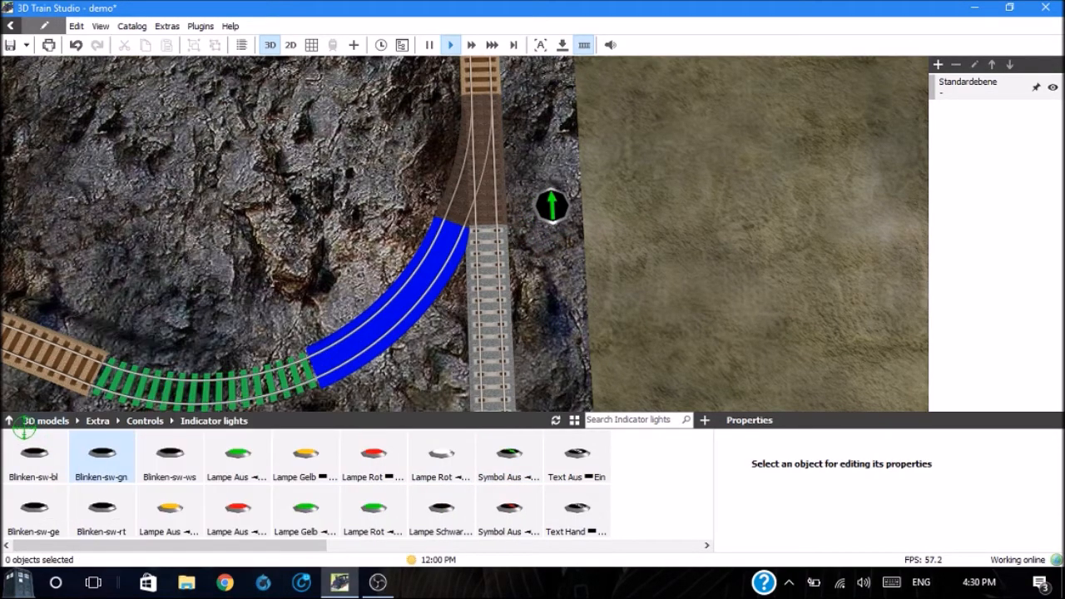
click(9, 421)
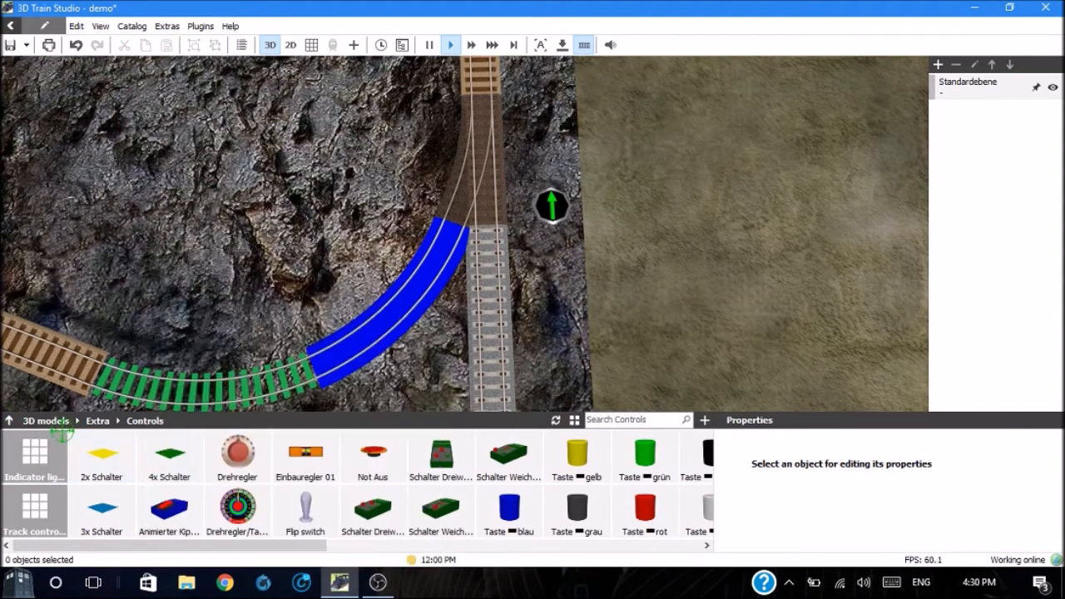
click(45, 421)
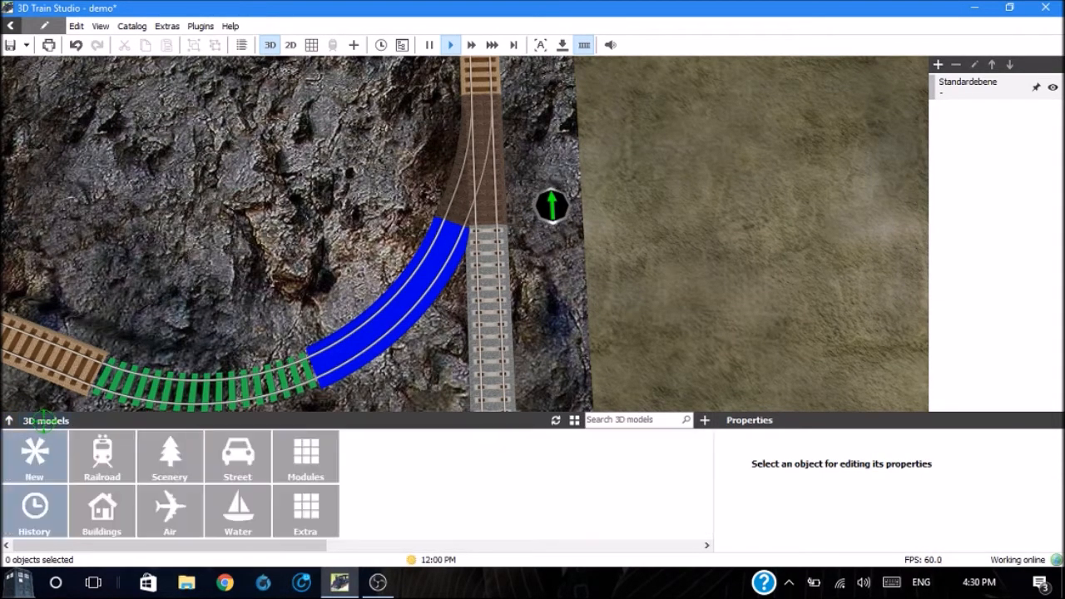
click(86, 457)
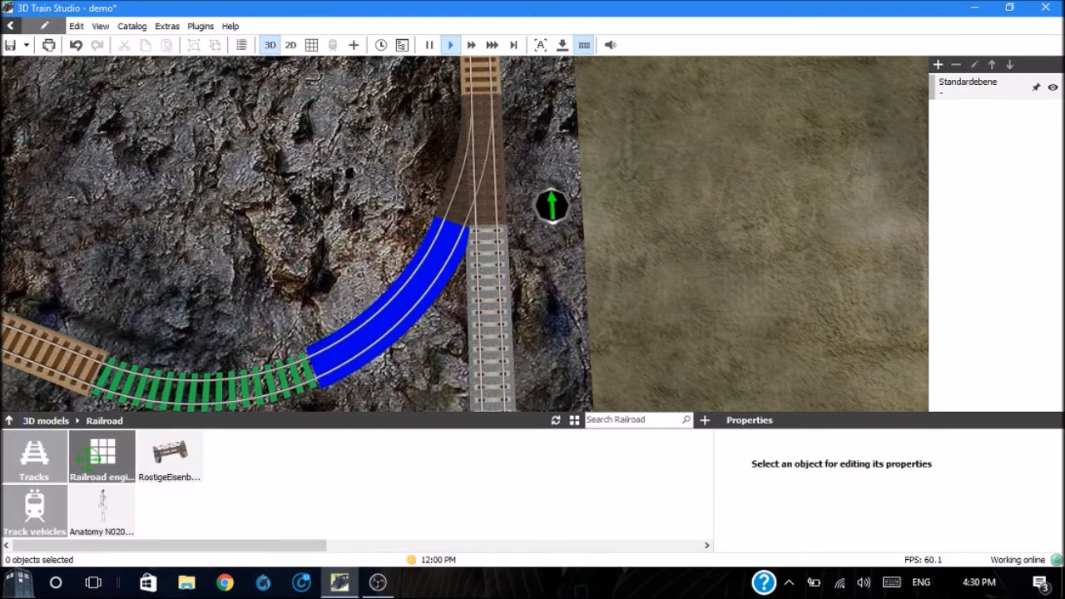
click(102, 456)
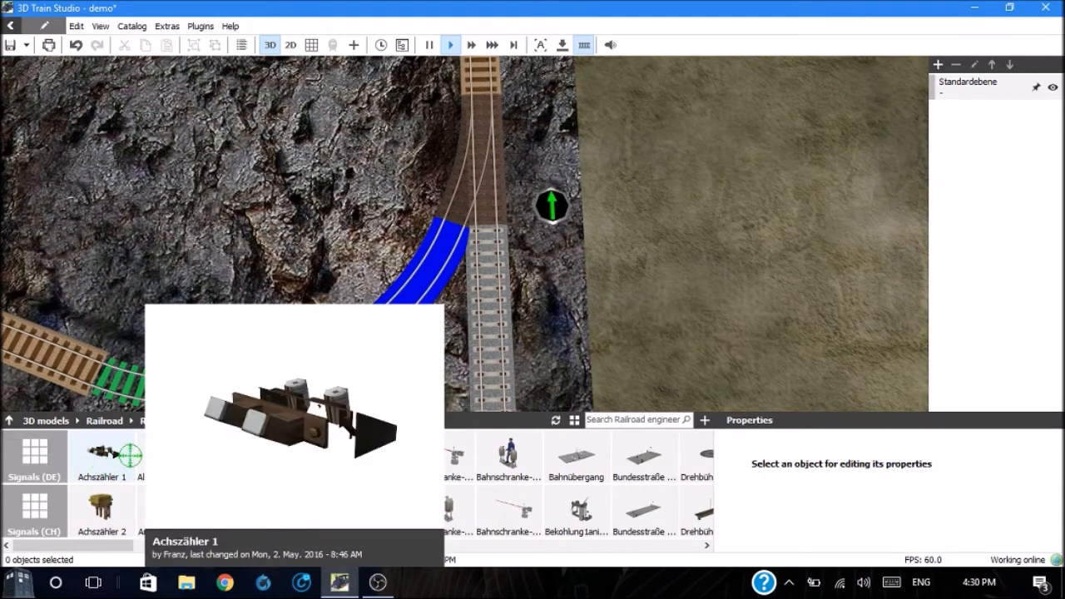
mouse_move(437, 466)
mouse_move(325, 511)
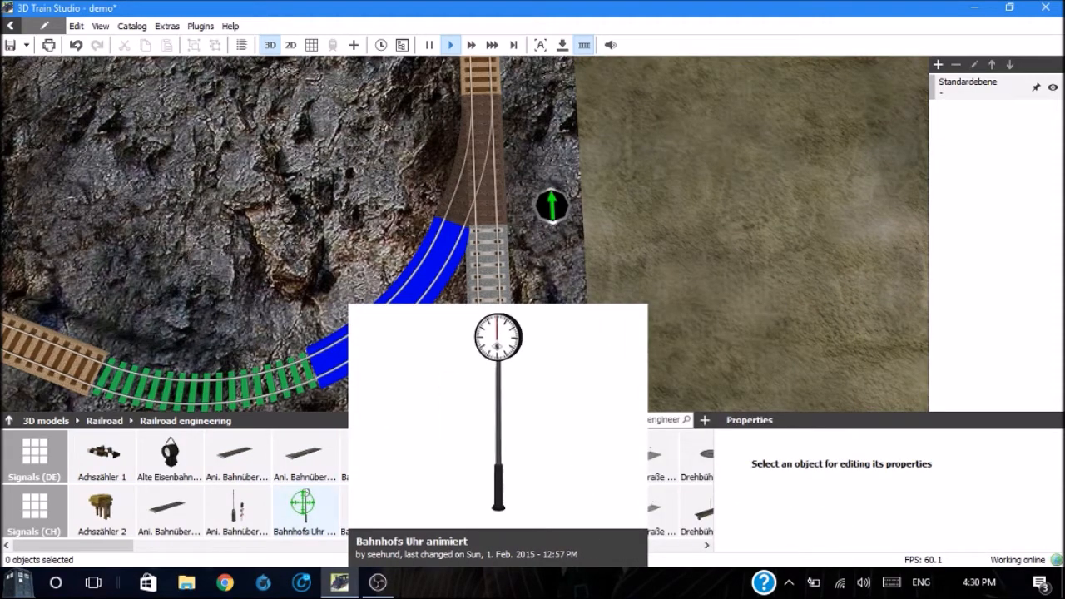
mouse_move(174, 504)
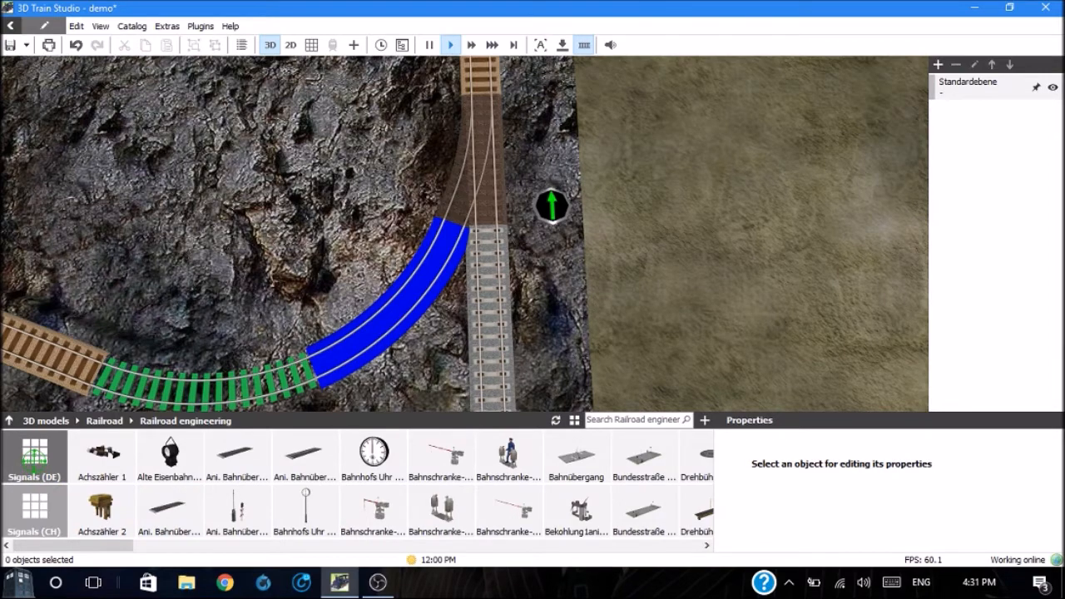
click(34, 456)
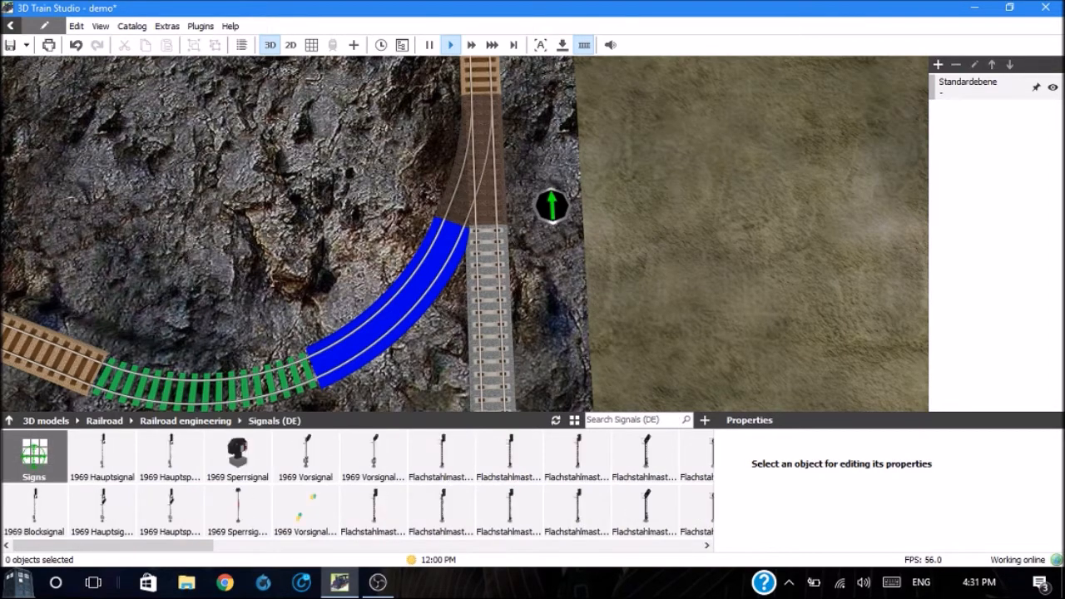
Step: Look through the previews of the German signal models for a light signal suited to the switch
mouse_move(190, 460)
mouse_move(279, 462)
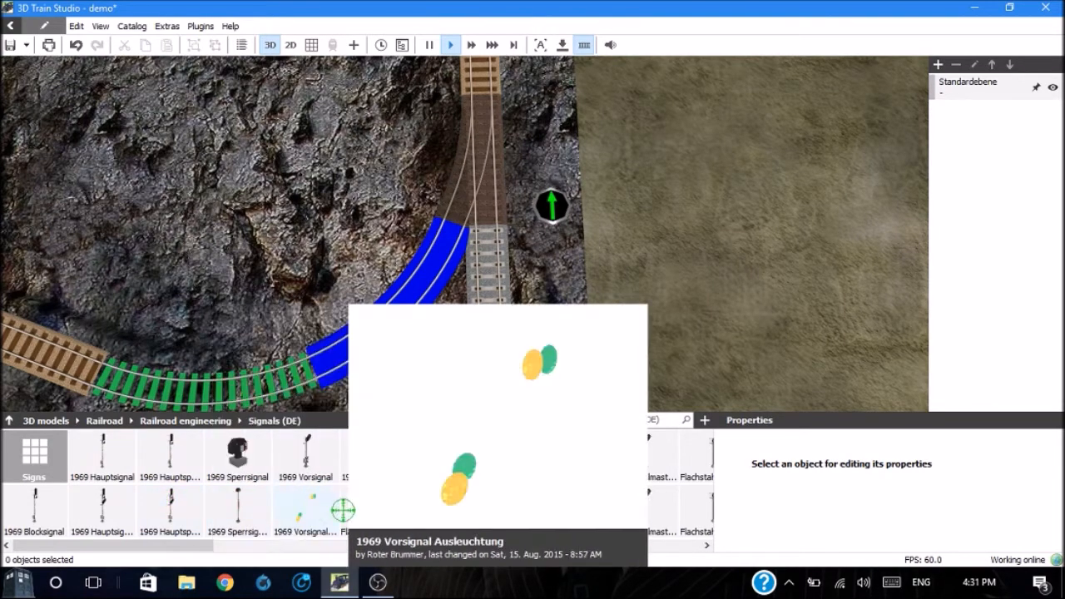
mouse_move(505, 505)
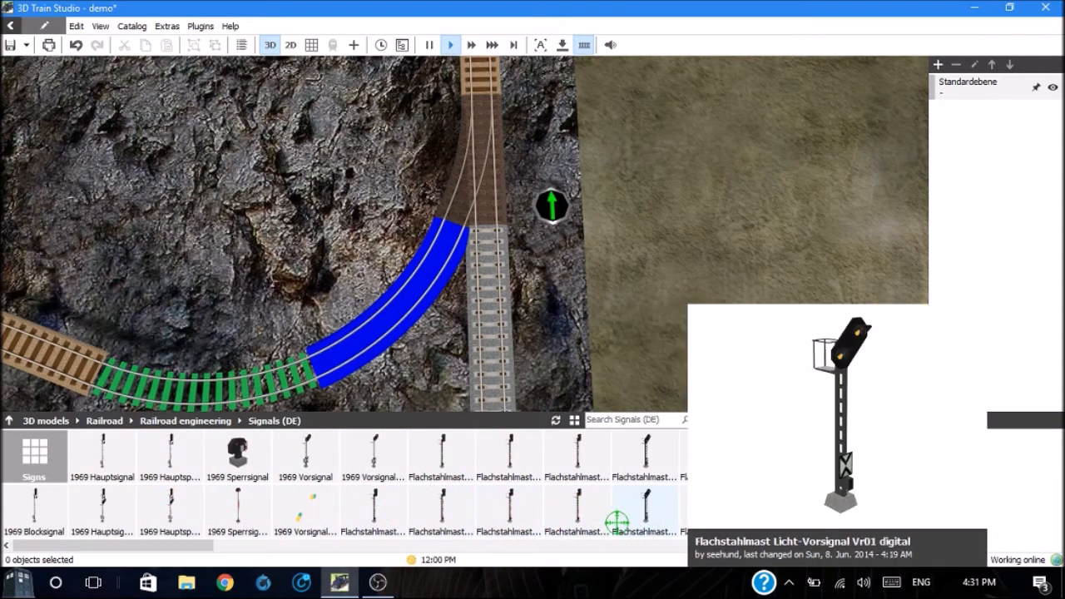
click(707, 545)
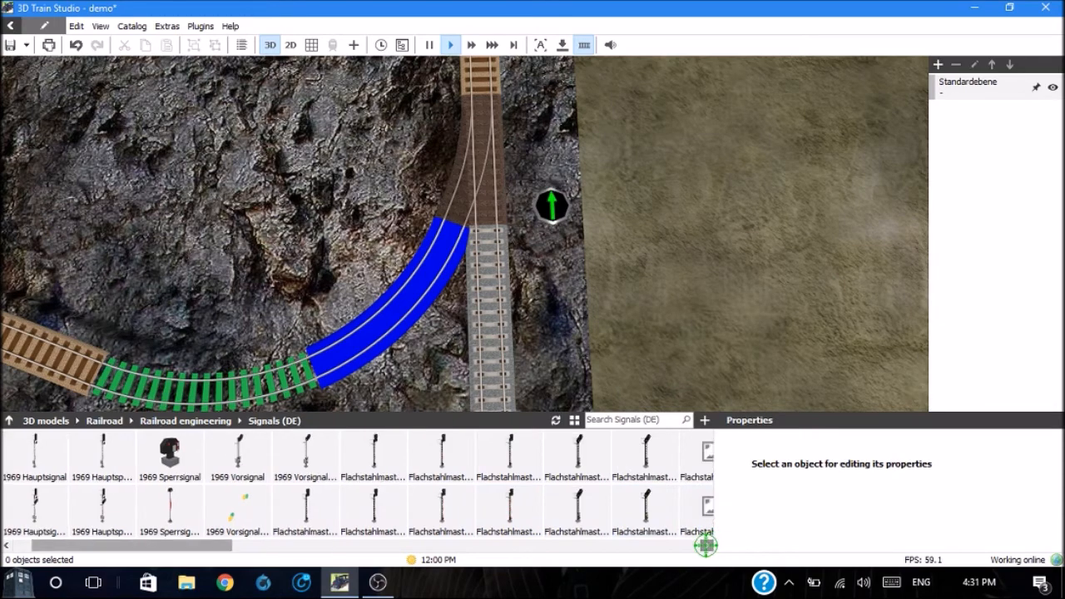
click(706, 545)
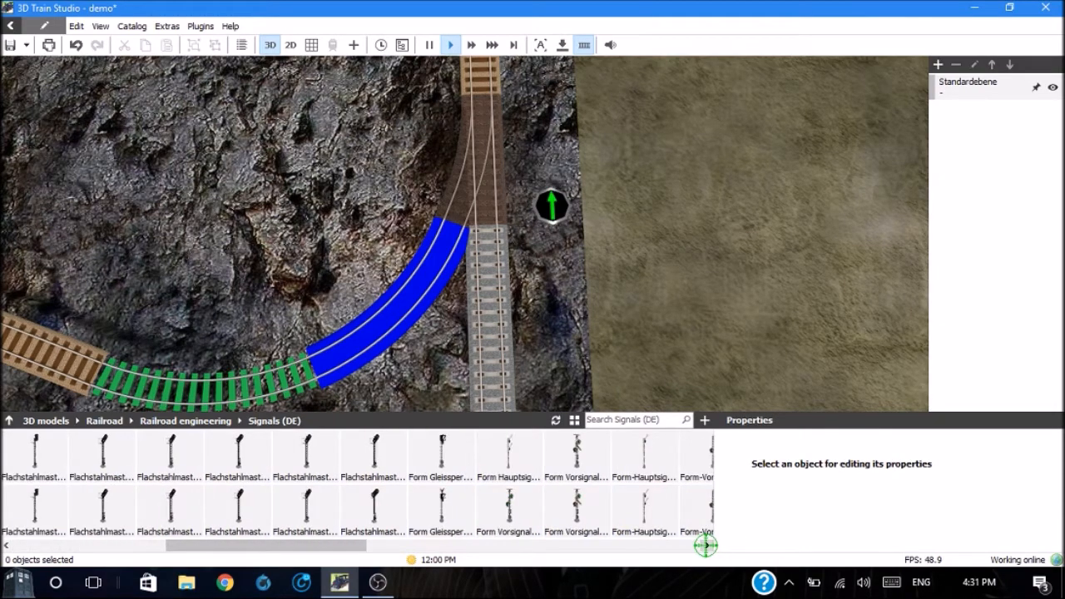
mouse_move(605, 489)
click(706, 545)
click(706, 545)
click(706, 545)
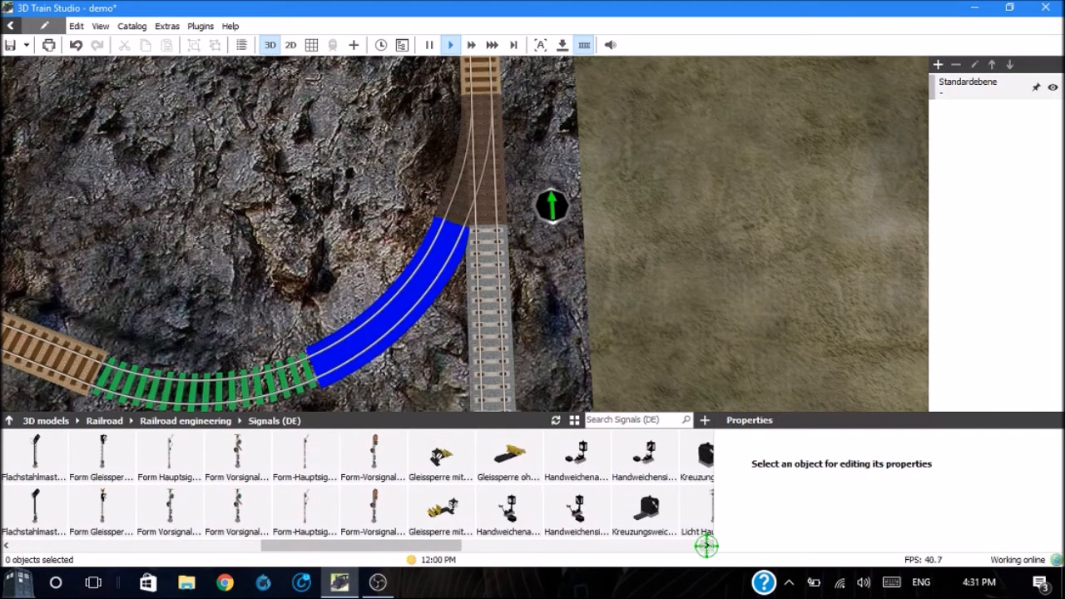
click(707, 545)
click(706, 545)
click(706, 545)
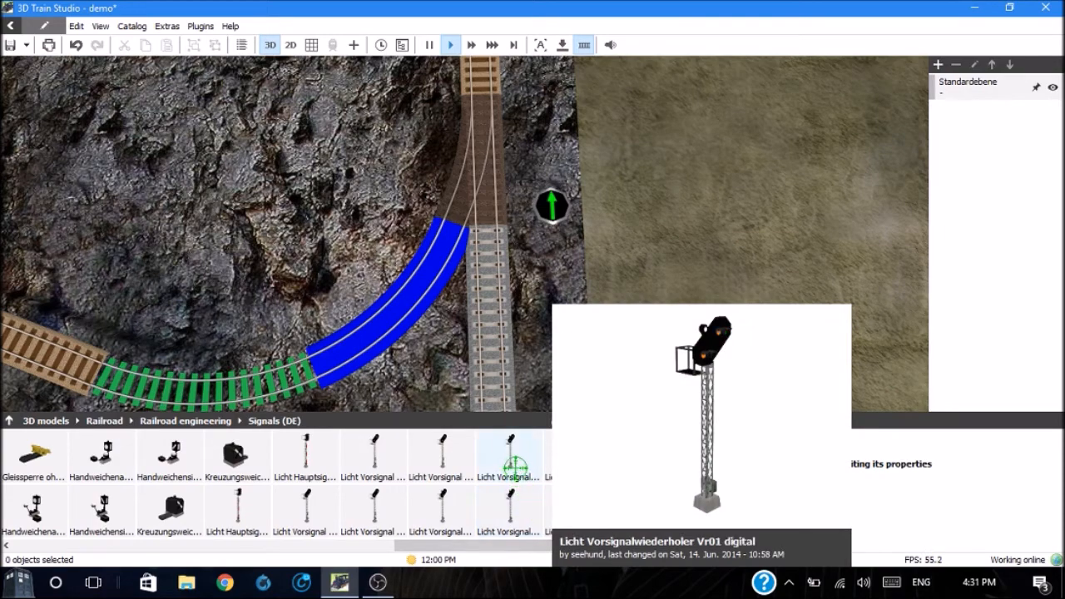
mouse_move(449, 478)
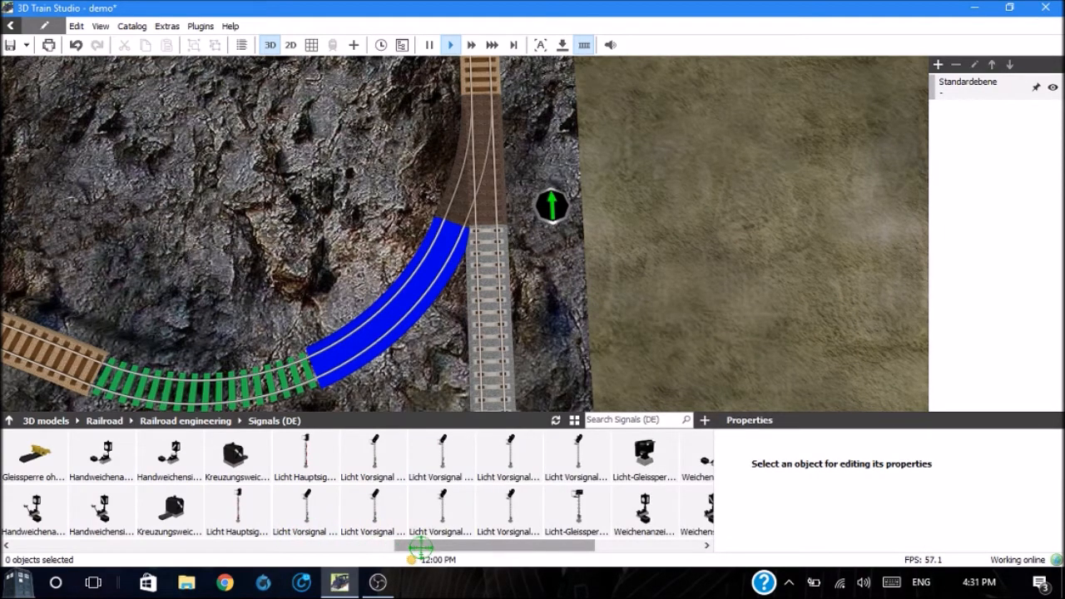
Step: Place the signal Flachstahlmast Licht-Vorsignalwiederholer Vr02 on the rock beside the switch, opposite the indicator light and just above the blue track
drag(456, 542, 306, 566)
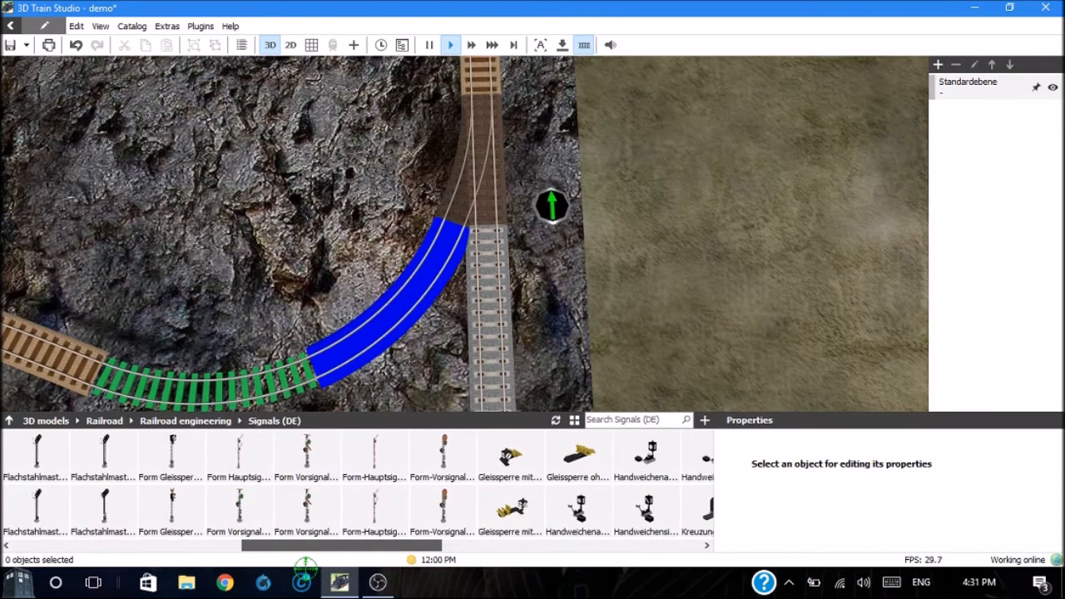
drag(306, 565, 280, 569)
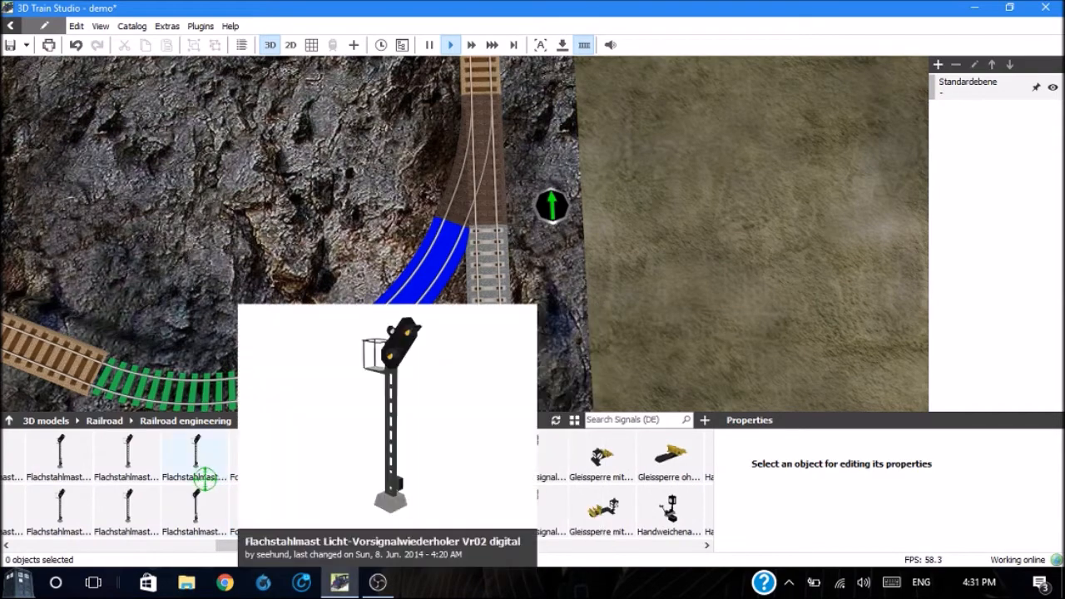
mouse_move(195, 500)
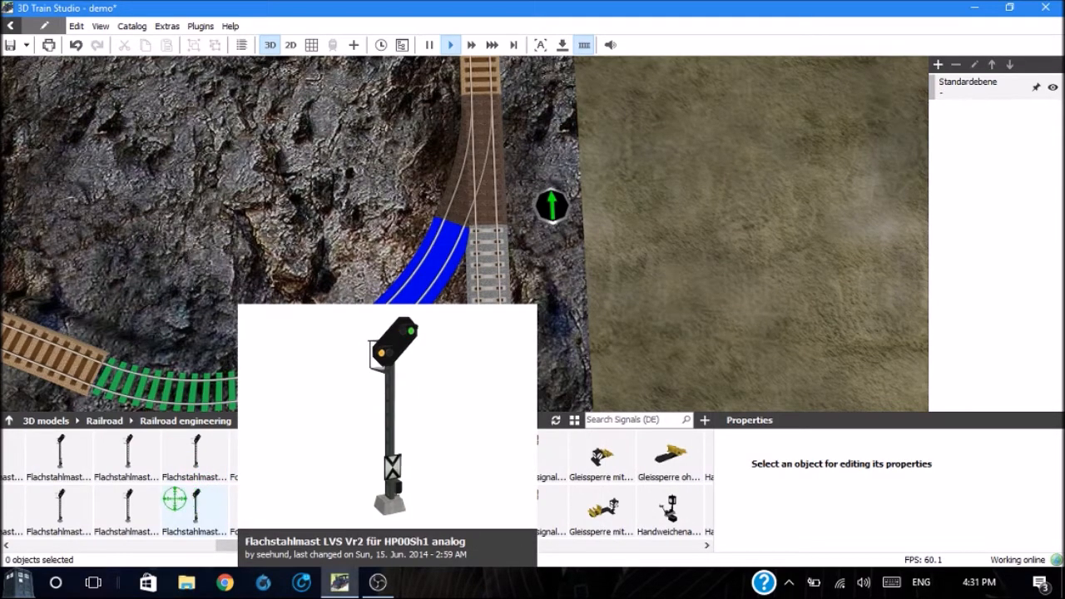
mouse_move(143, 497)
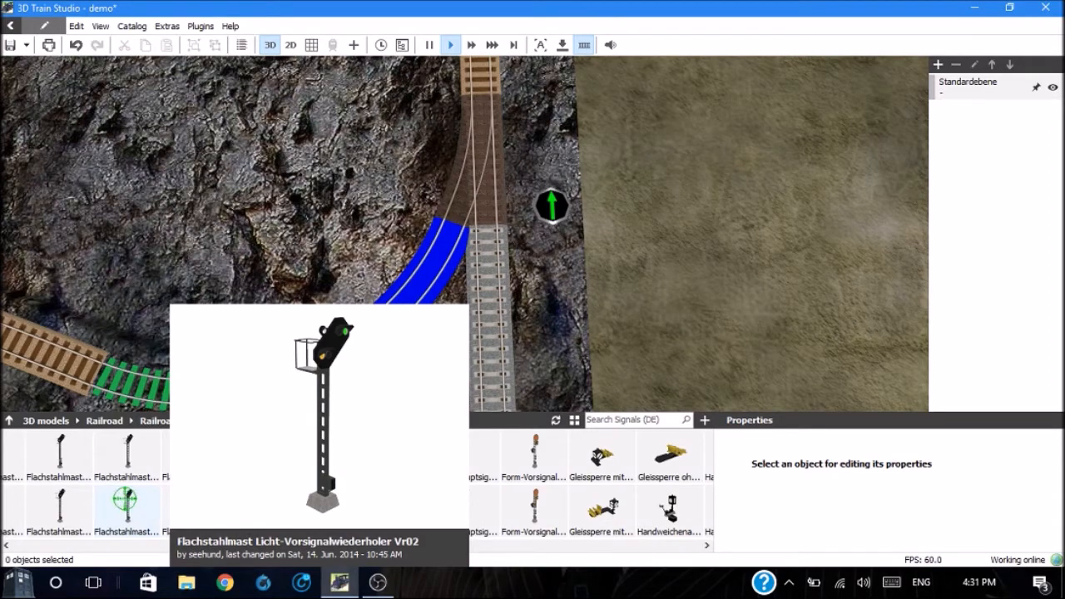
drag(125, 499, 426, 155)
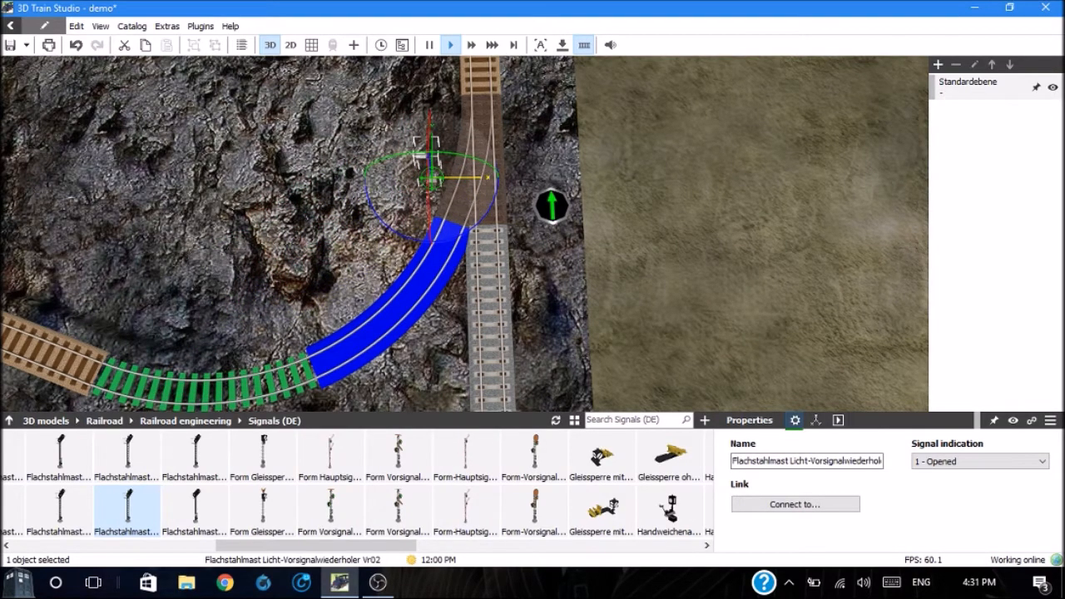
drag(389, 232, 517, 230)
click(647, 130)
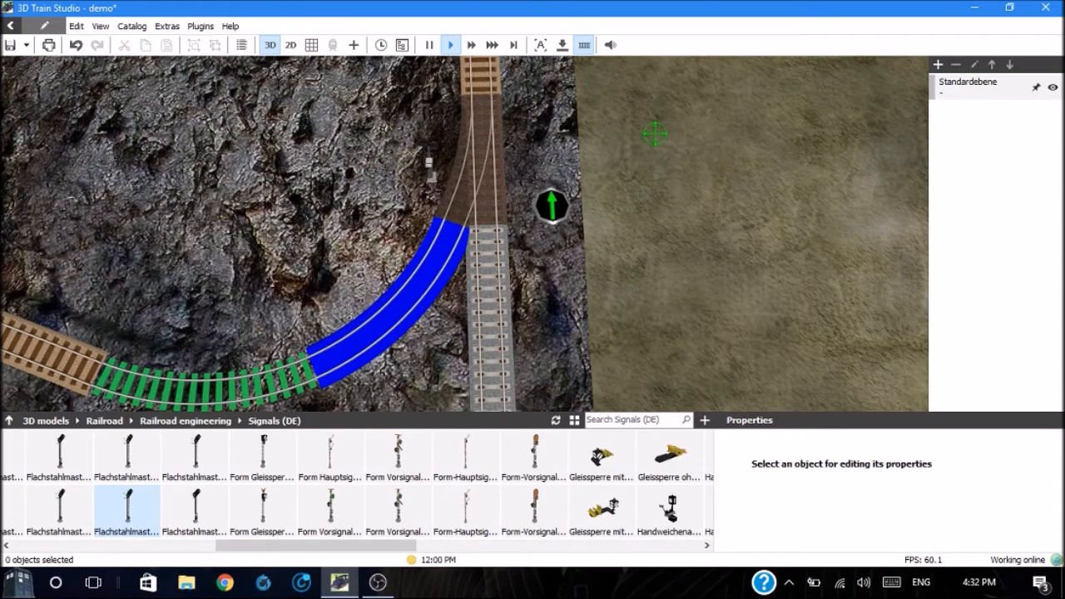
Step: Link the signal Flachstahlmast Licht-Vorsignalwiederholer Vr02 beside the blue track to the switch RH O-42
right_drag(655, 133, 654, 133)
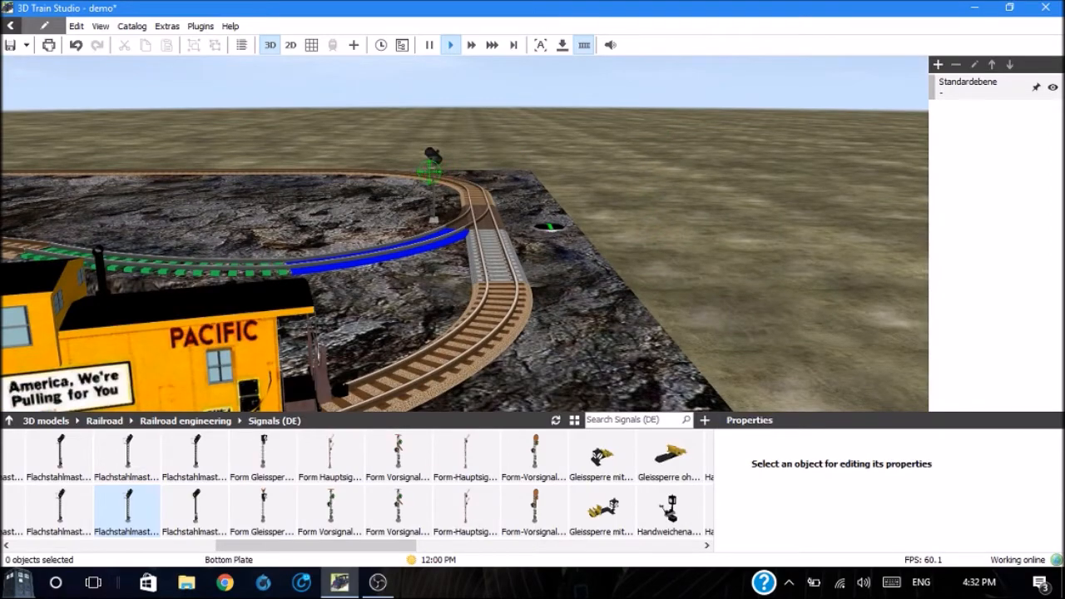
right_drag(429, 170, 428, 171)
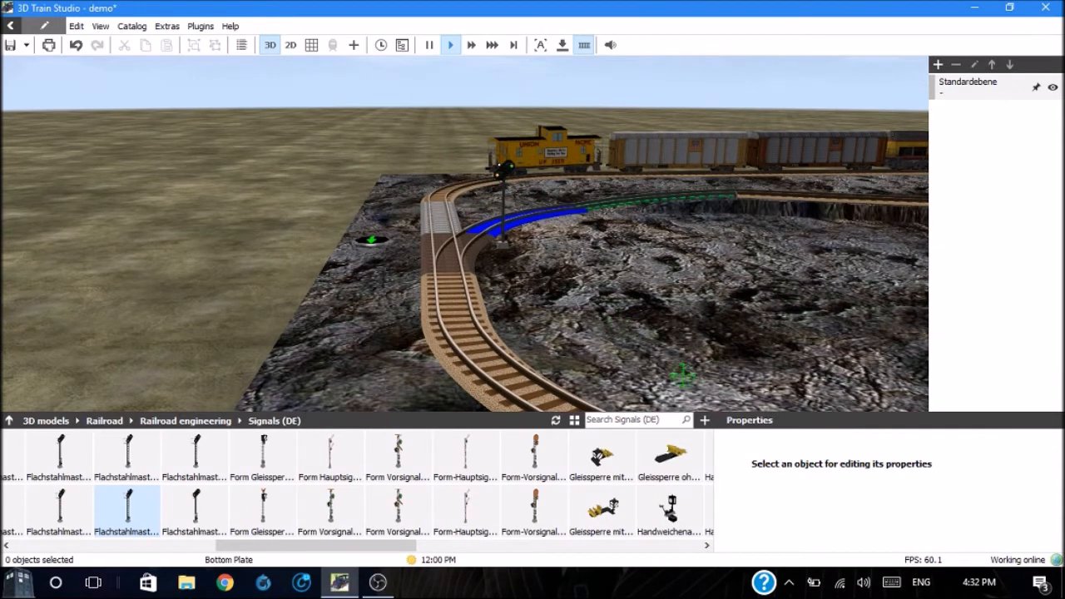
click(506, 220)
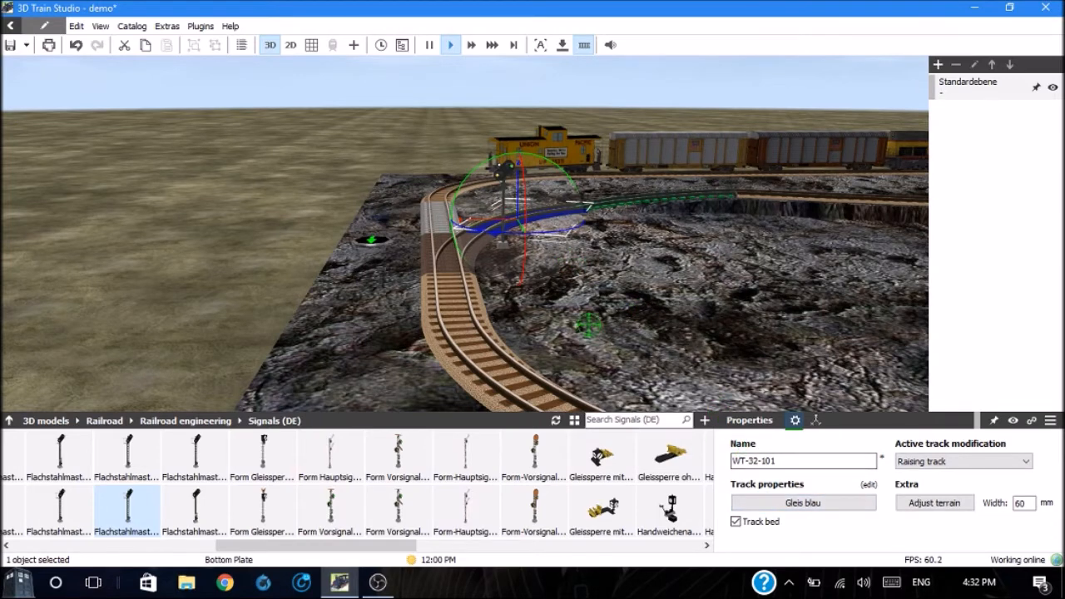
click(504, 208)
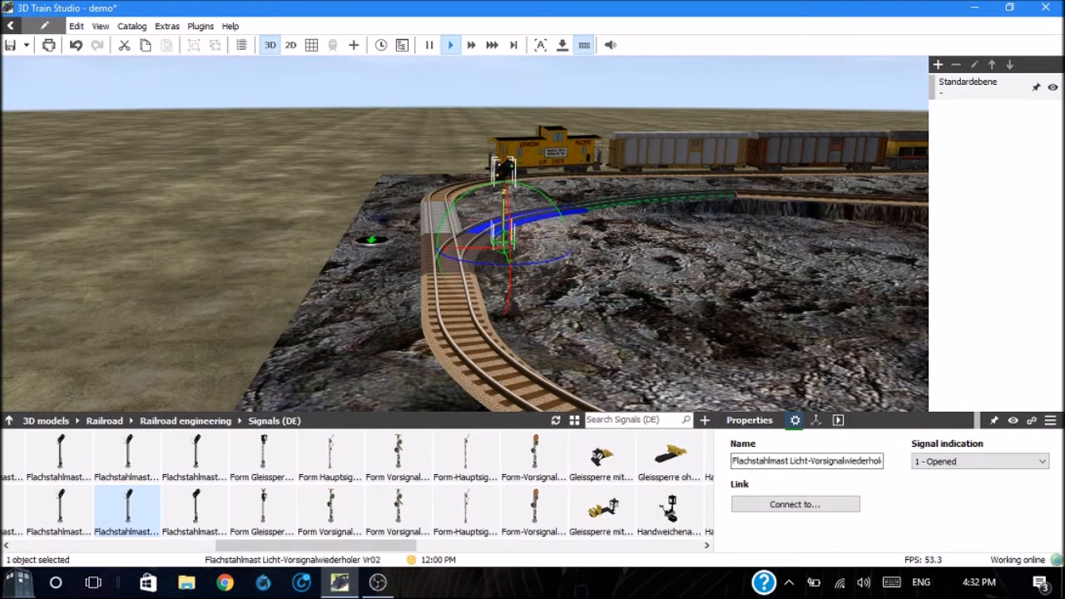
click(784, 504)
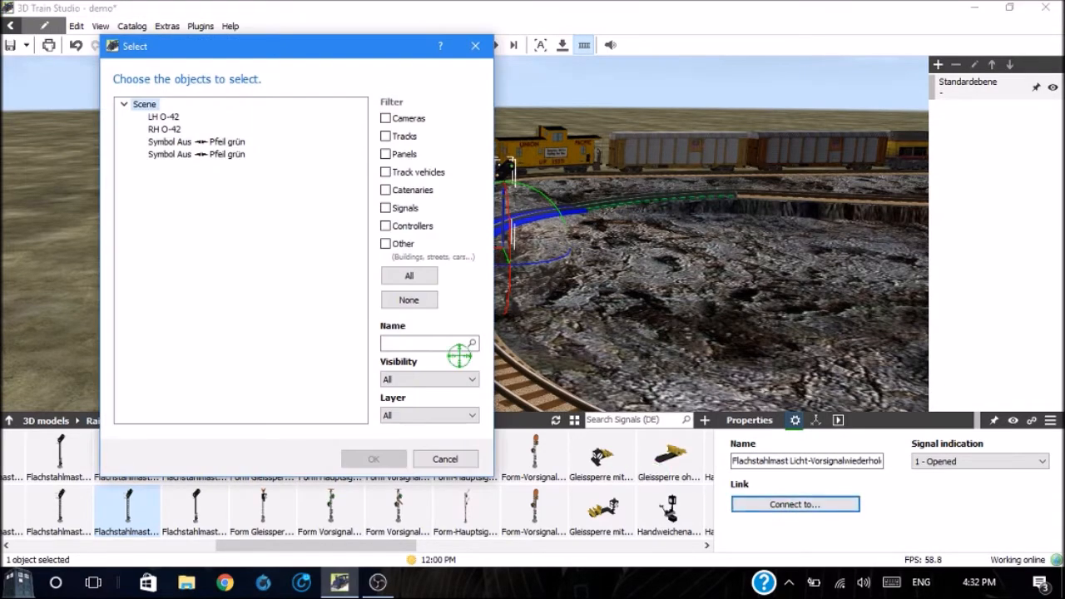
click(163, 133)
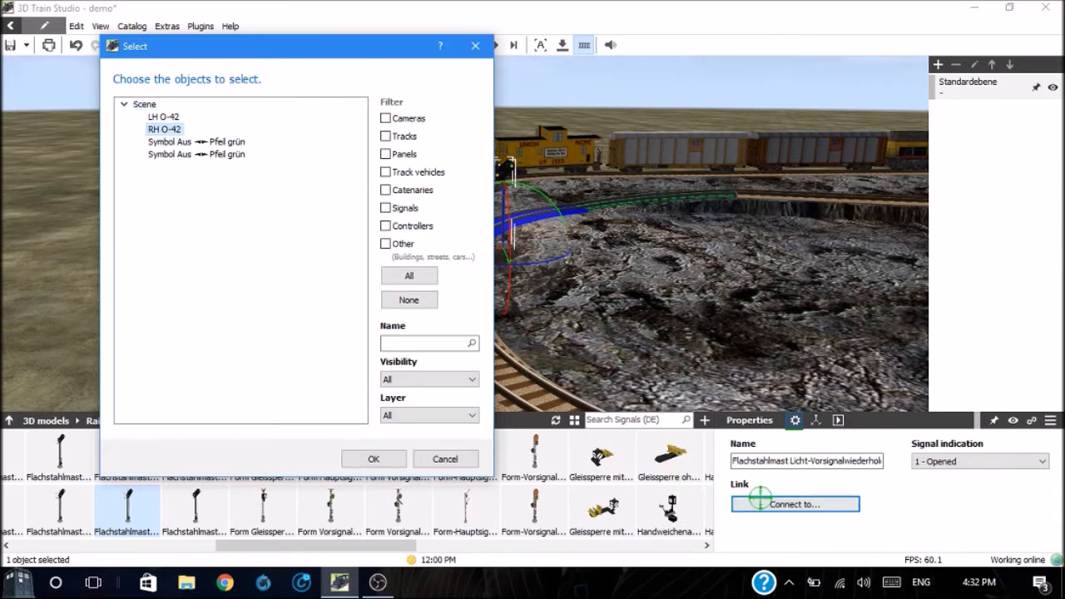
click(375, 457)
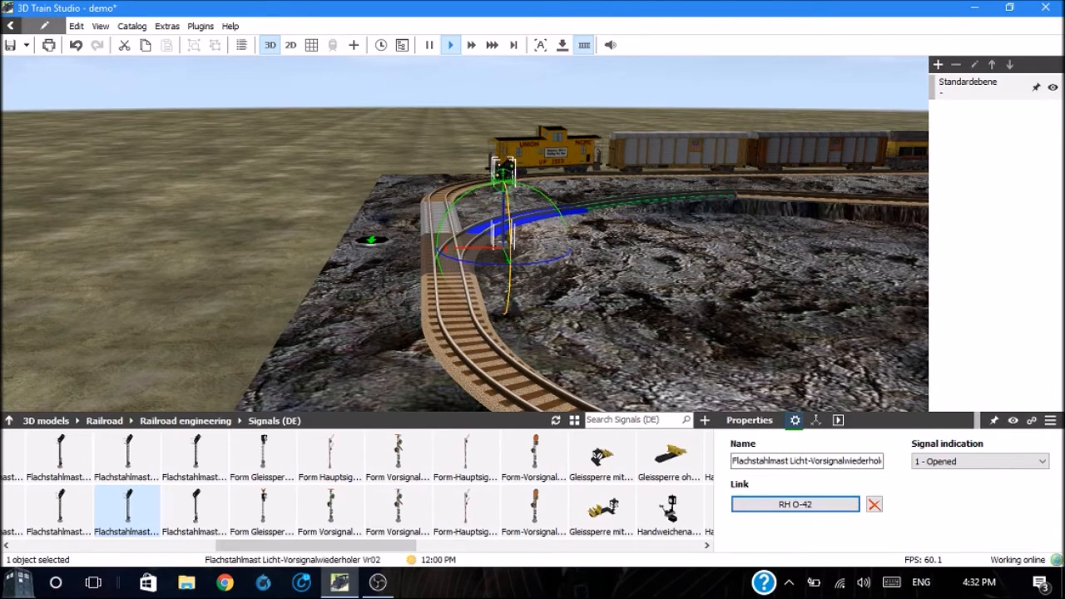
Step: Set the switch RH O-42 to position 0 to test the linked Vr02 signal
click(458, 288)
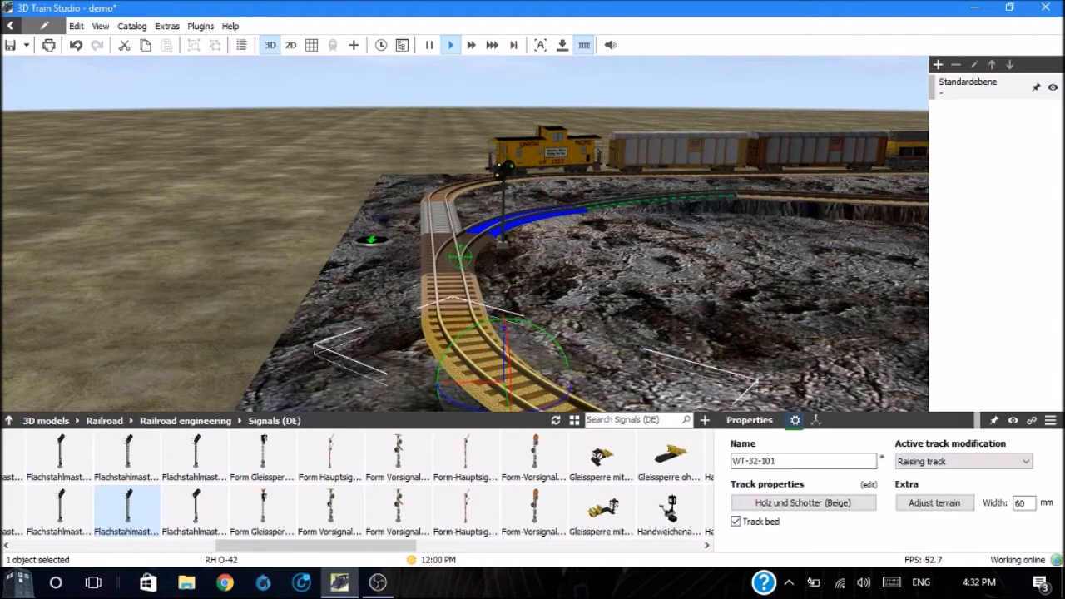
click(446, 251)
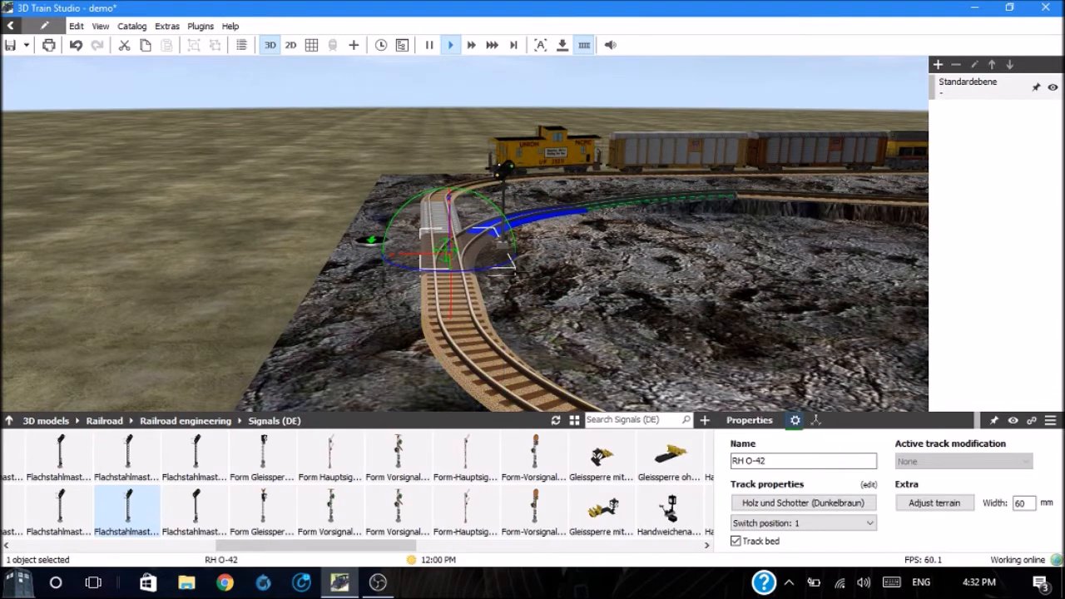
double_click(446, 251)
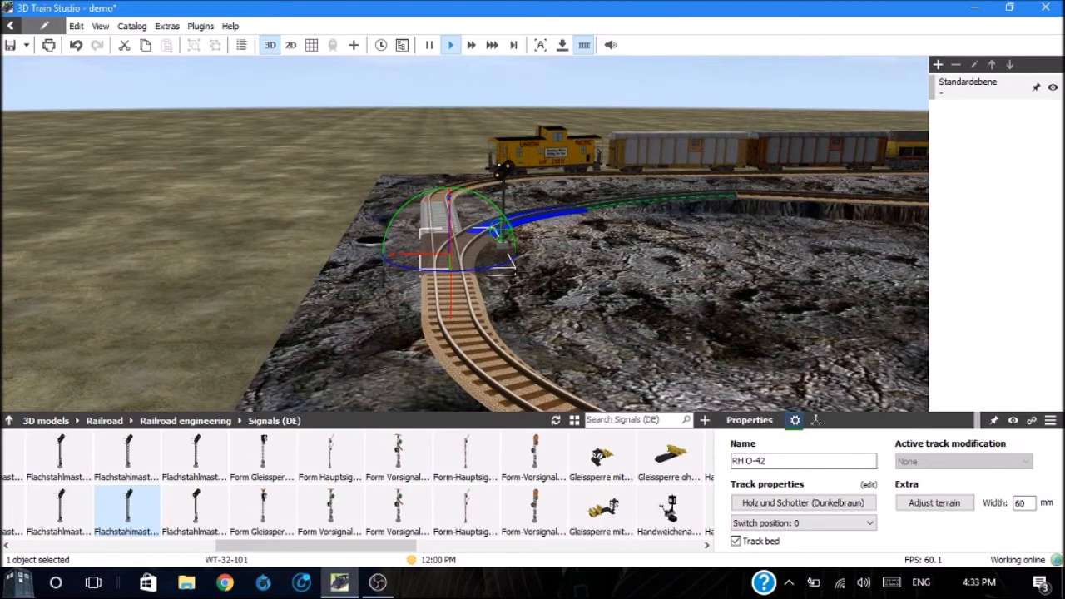
Step: Delete the signal Flachstahlmast Licht-Vorsignalwiederholer Vr02 beside the blue track
click(503, 201)
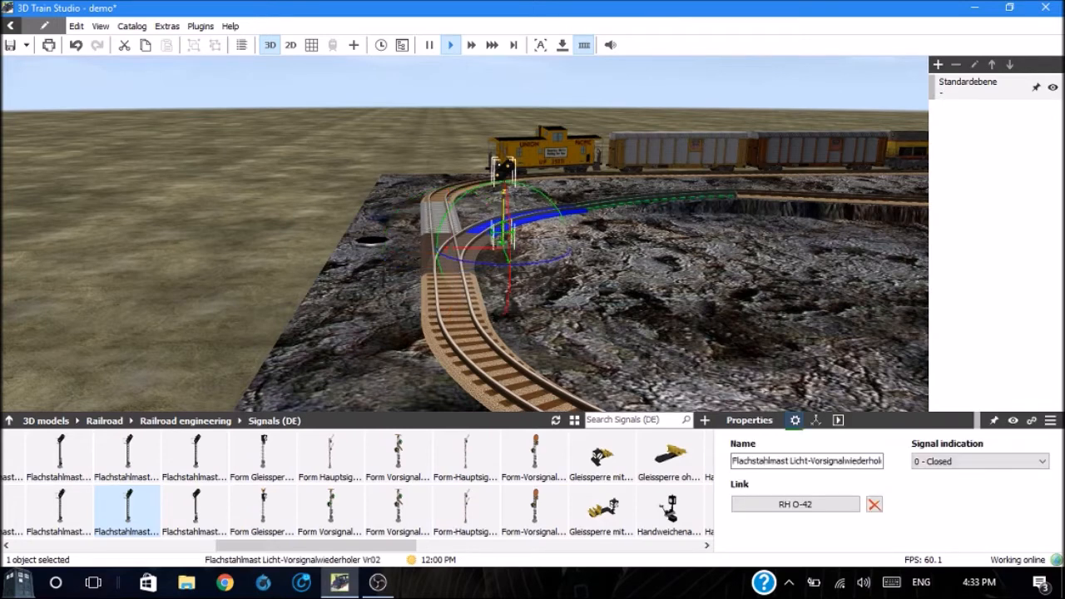
key(Delete)
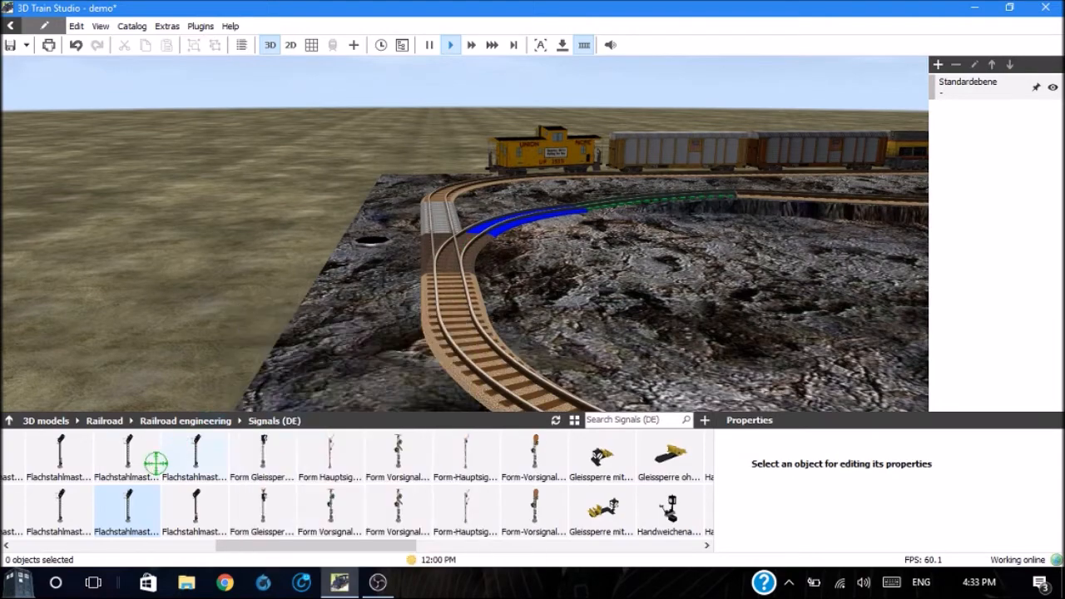
Step: Open the preview of the German signal Flachstahlmast LHS HP002undSh1 analog and rotate the model to examine its lights from the front
mouse_move(150, 467)
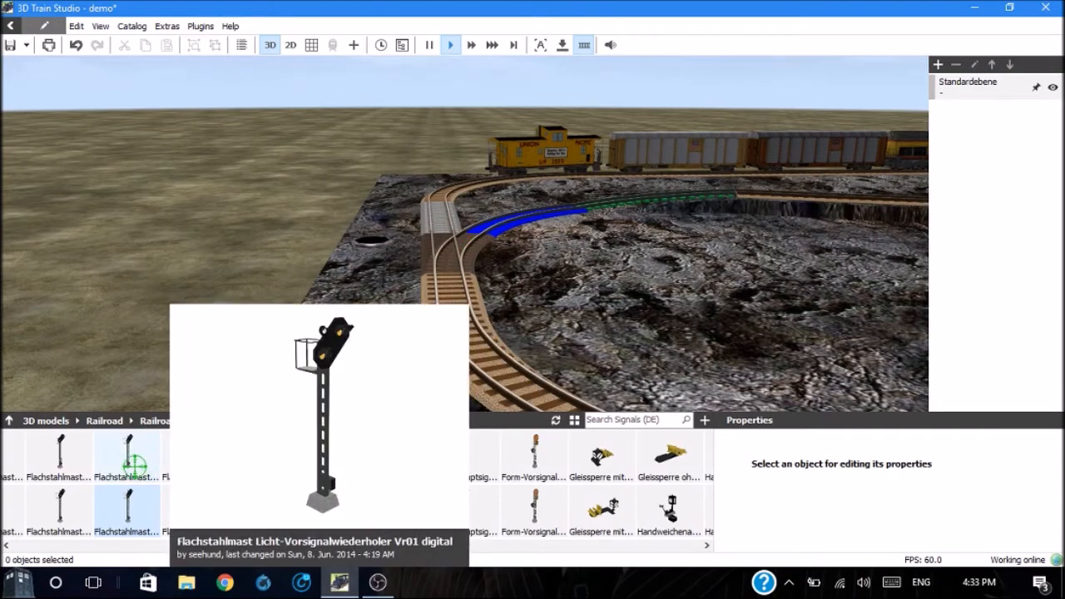
click(7, 545)
mouse_move(130, 491)
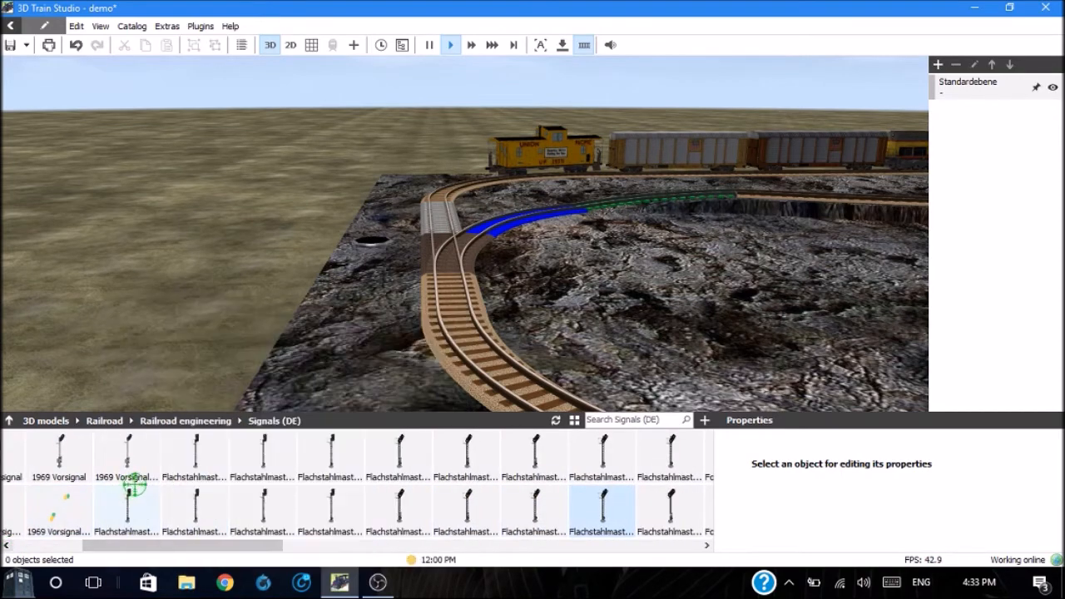
click(131, 509)
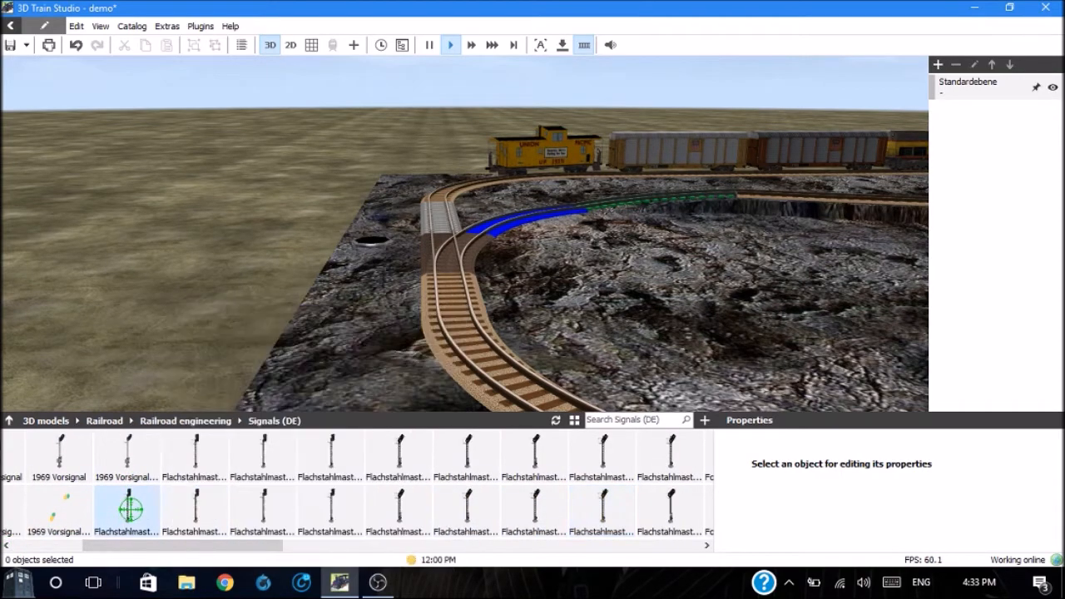
double_click(131, 510)
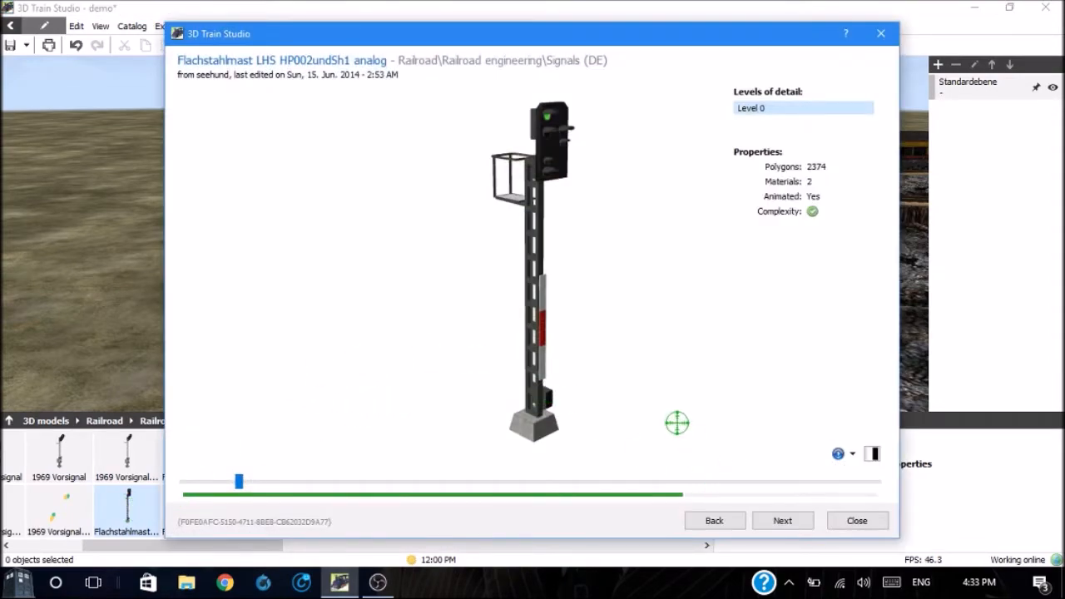
drag(526, 361, 483, 351)
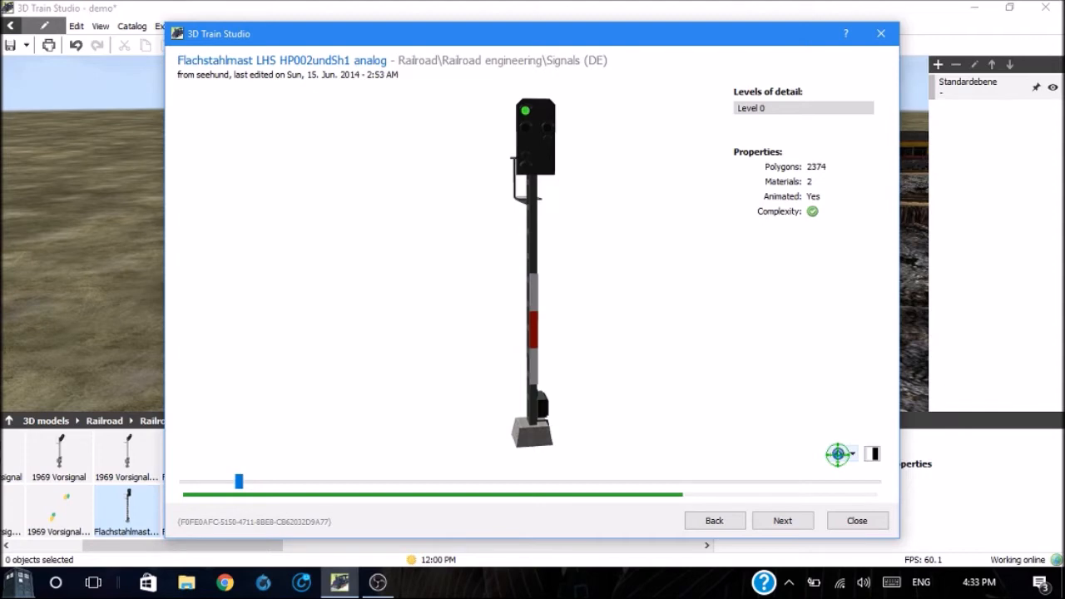
Step: Examine the previewed signal's light animations in night view, trying [All animations] and _AnimUndefined, and close the preview
click(838, 454)
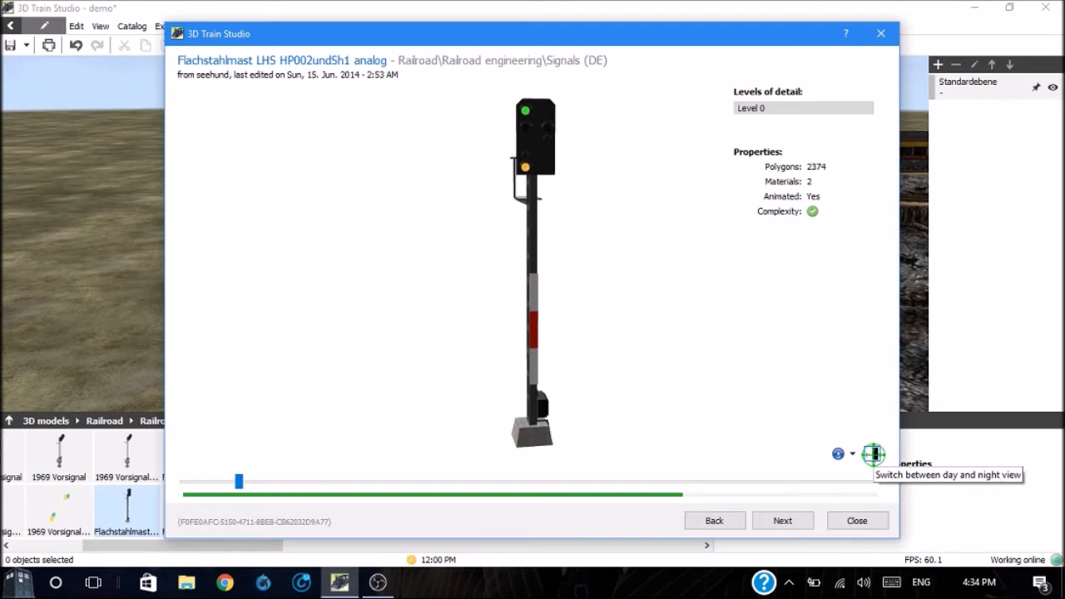
click(872, 453)
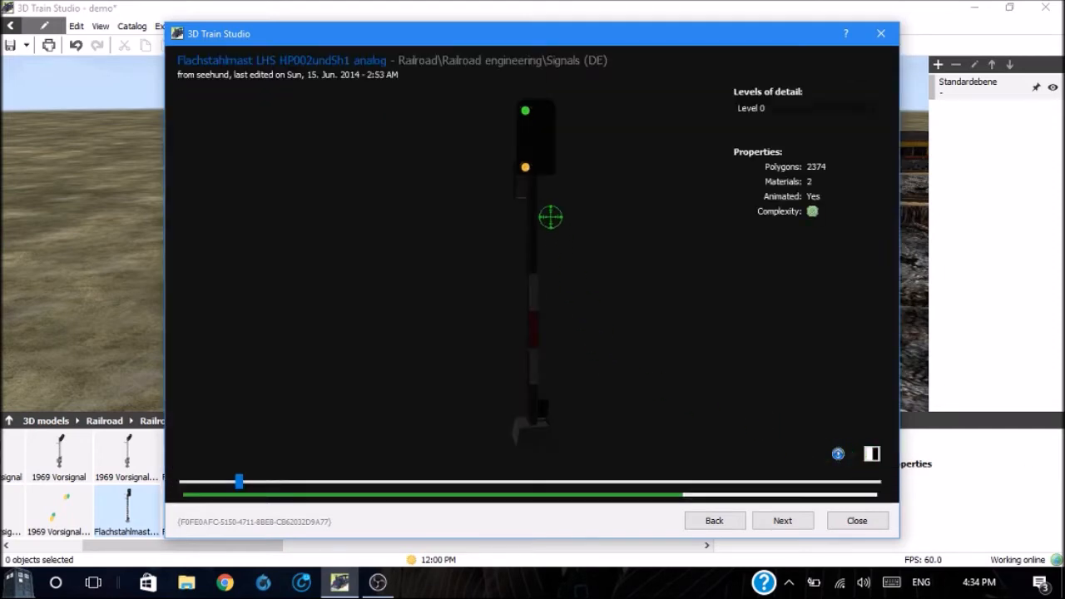
click(853, 454)
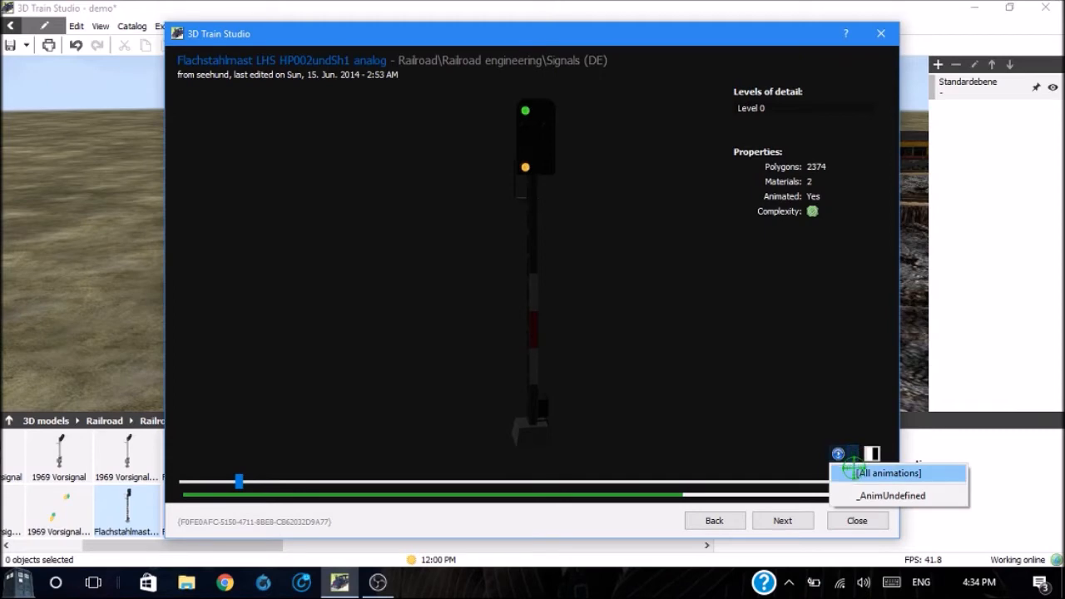
click(857, 474)
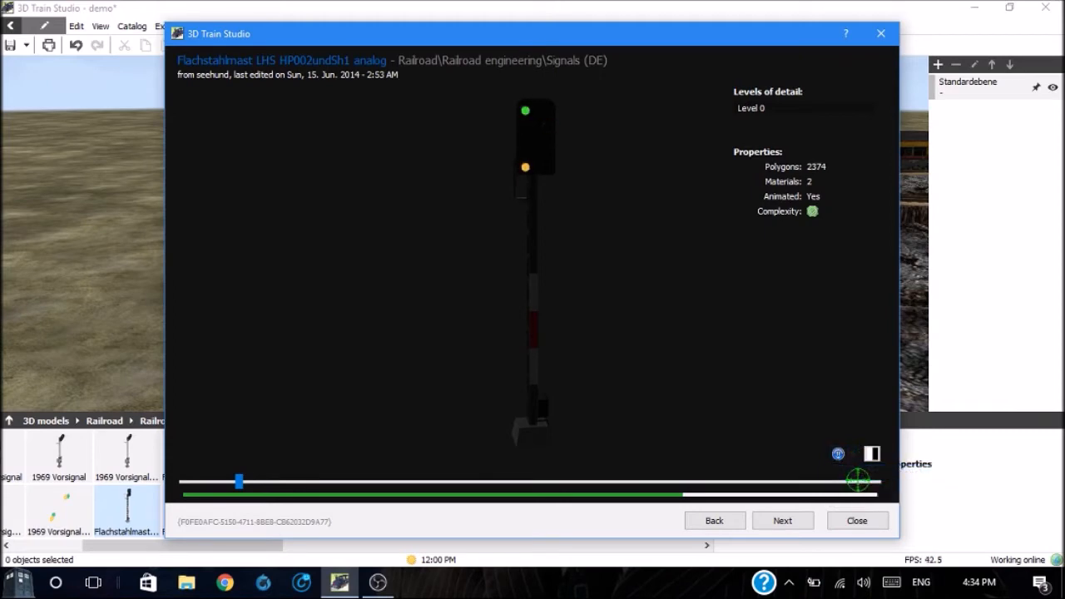
click(853, 454)
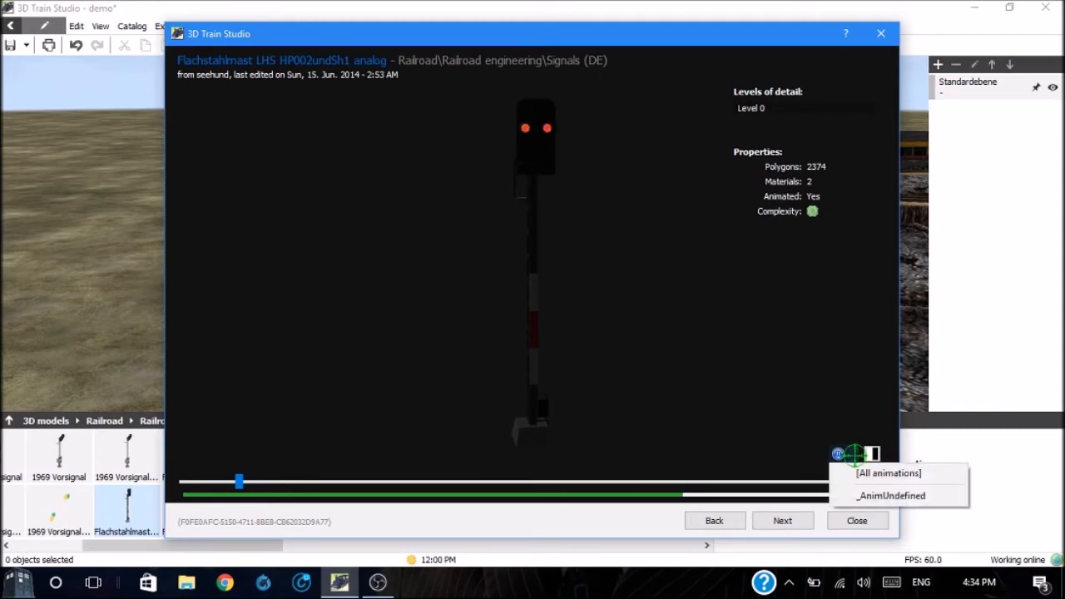
click(862, 494)
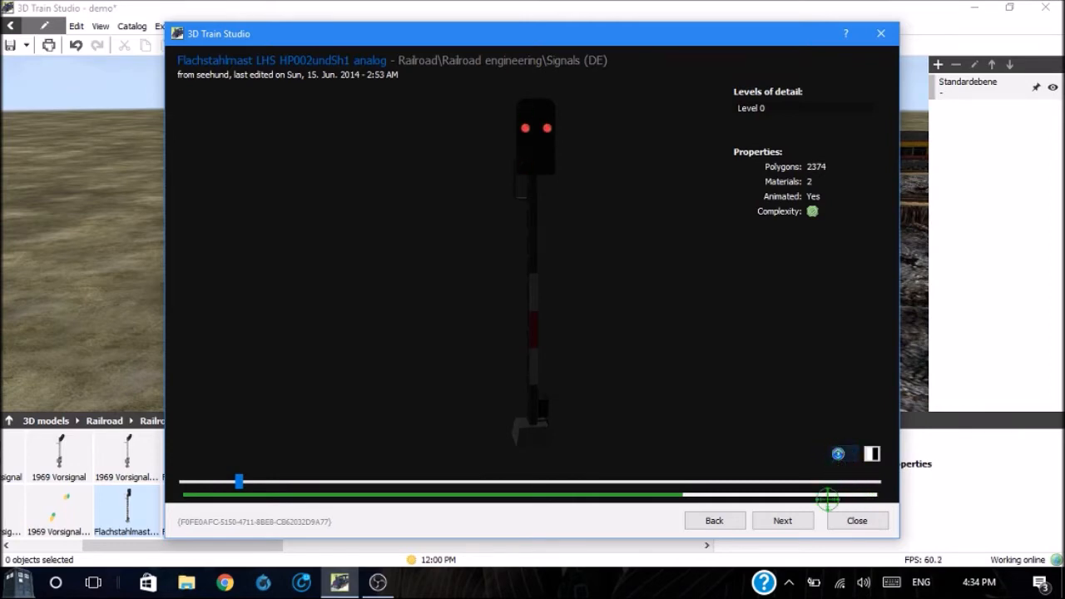
click(856, 521)
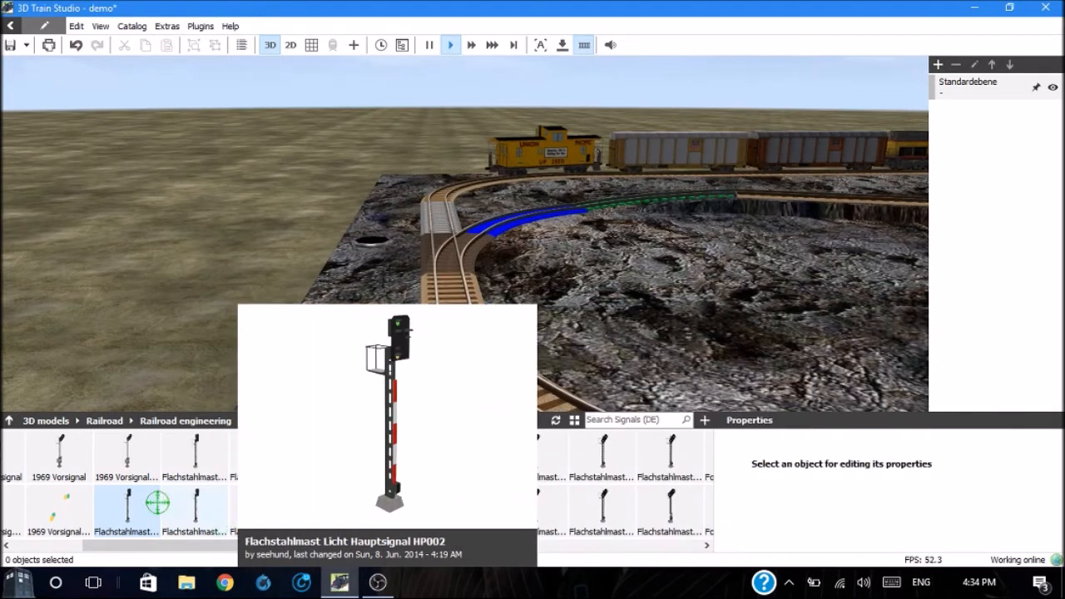
Step: Place the signal Flachstahlmast LHS HP002undSh1 analog on the rock beside the switch, on the indicator light's side, and rotate its lights toward the approaching track
drag(111, 506, 407, 290)
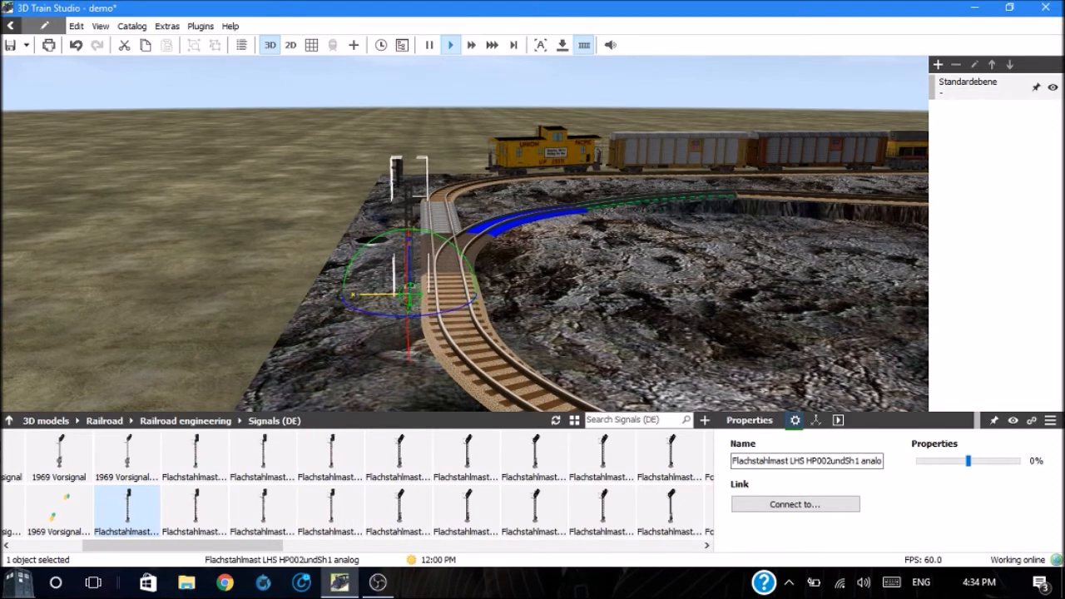
click(379, 319)
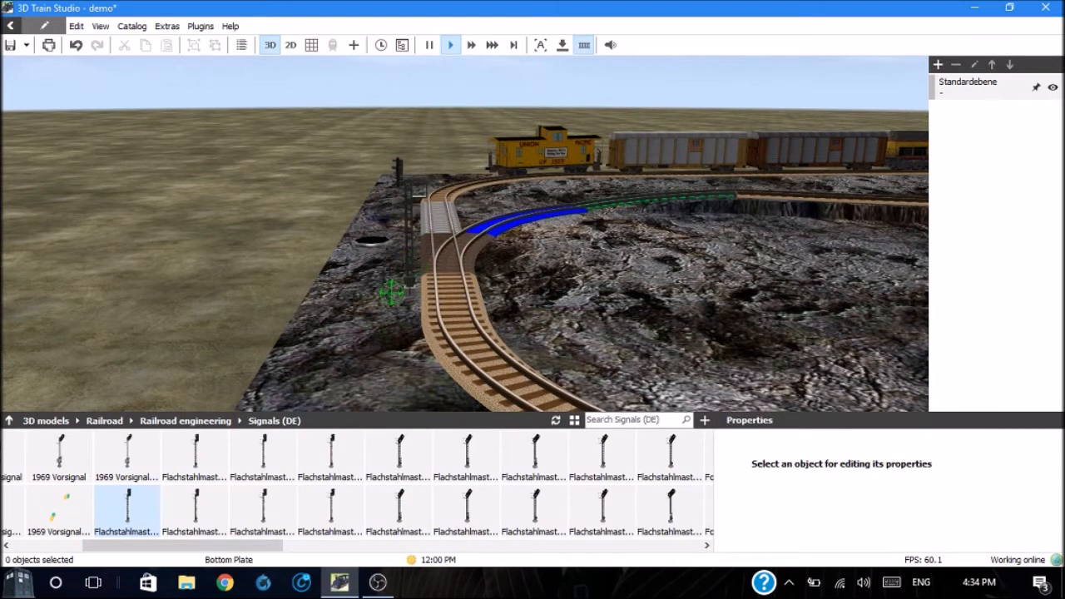
click(408, 272)
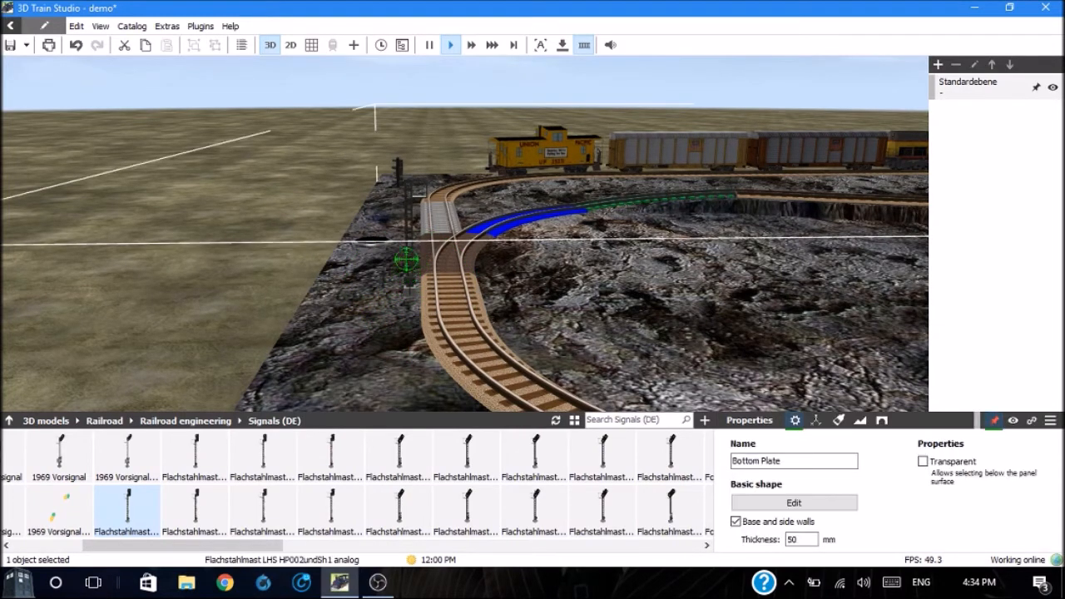
click(403, 180)
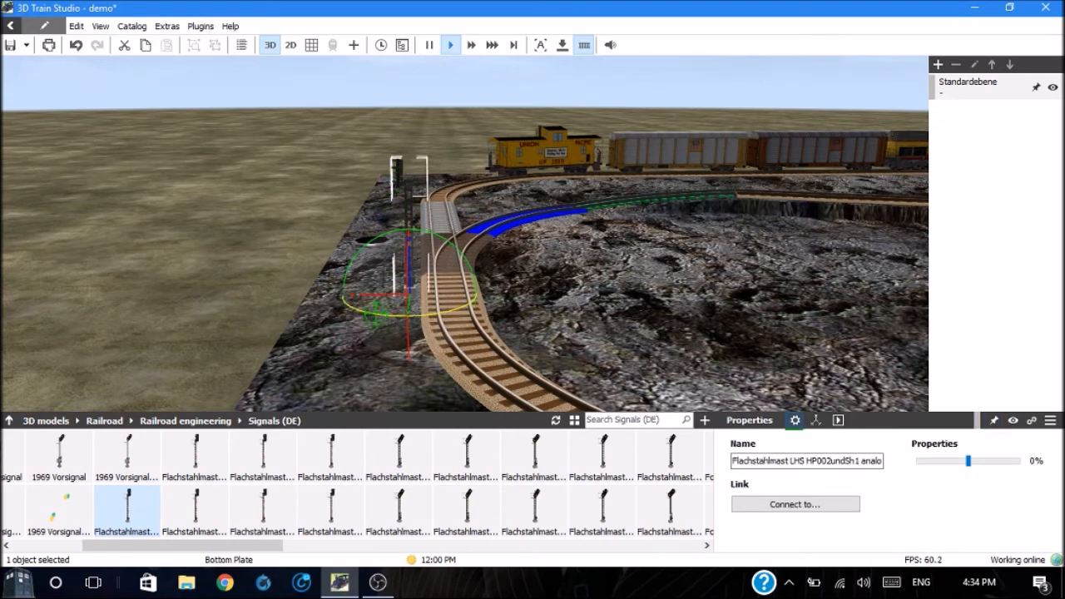
drag(377, 312, 493, 314)
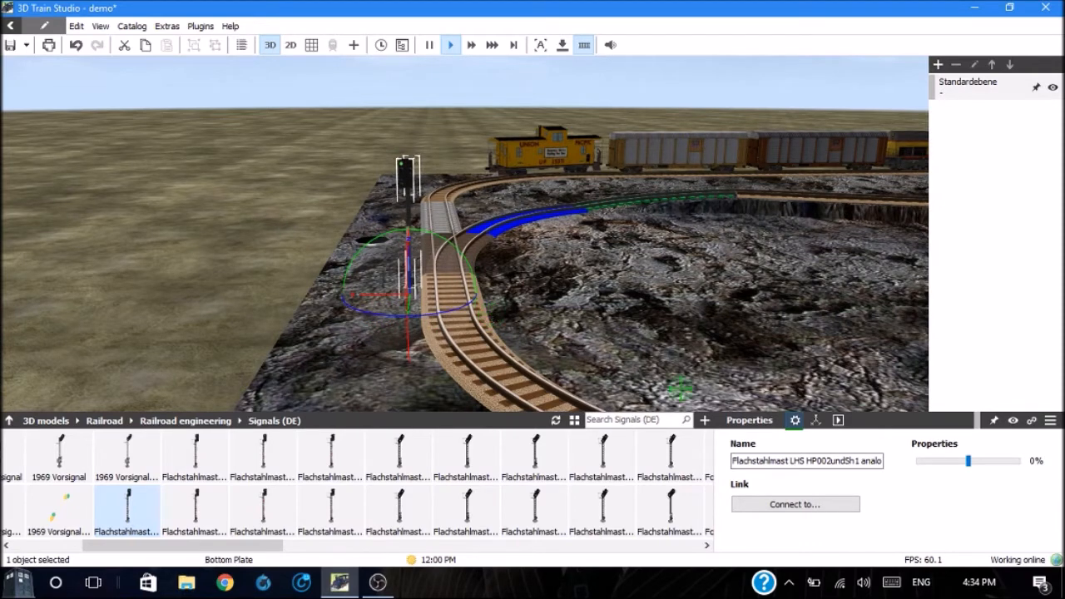
Step: Link the signal Flachstahlmast LHS HP002undSh1 analog to the switch RH O-42
click(806, 505)
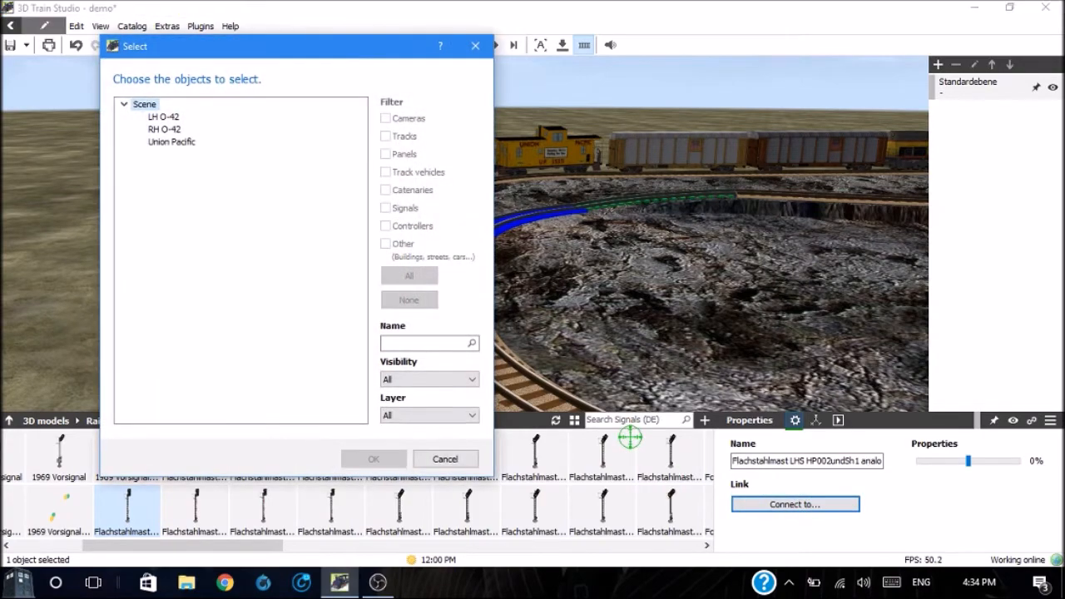
click(170, 131)
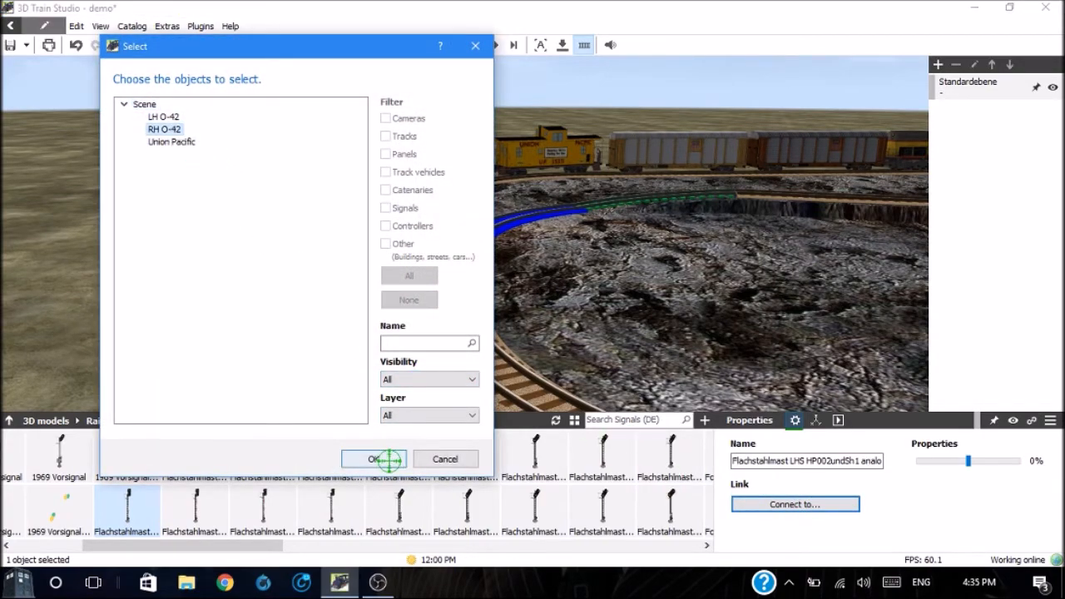
click(374, 459)
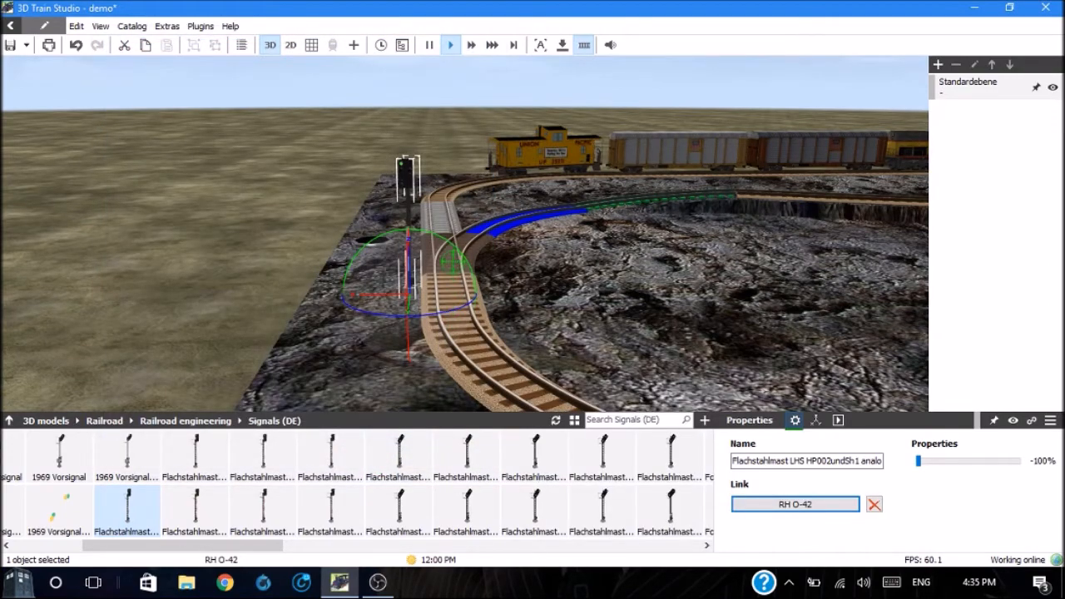
Step: Set the switch RH O-42 to position 1 to test the linked signal, and select the signal to check its state
click(456, 262)
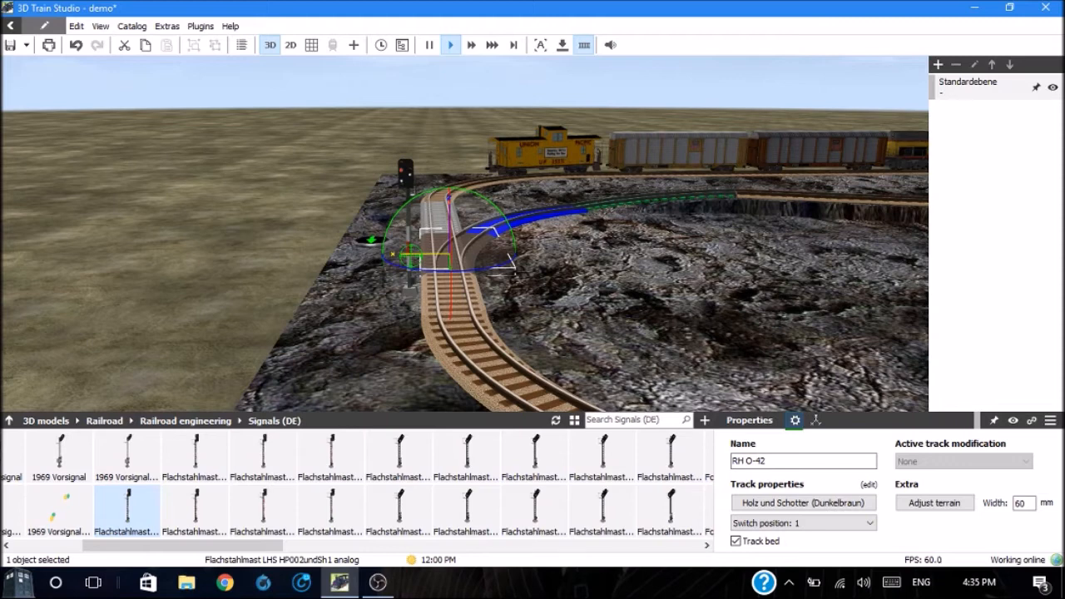
mouse_move(410, 256)
mouse_down()
mouse_move(438, 256)
mouse_move(422, 256)
mouse_up()
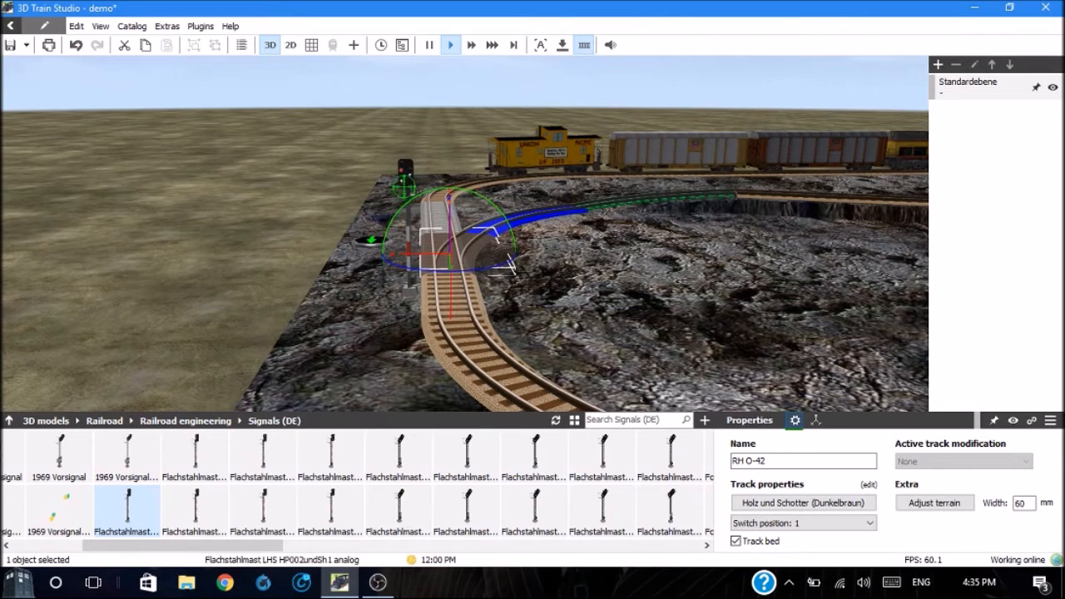
click(405, 173)
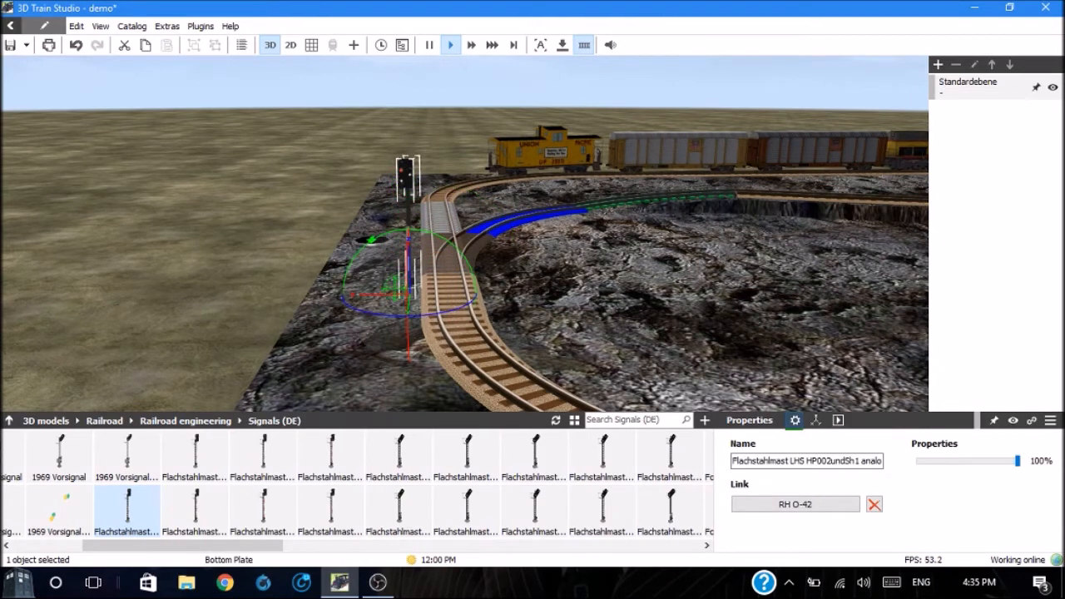
Step: Move the signal across the track onto the rock inside the curve, opposite the indicator light
drag(385, 294, 472, 288)
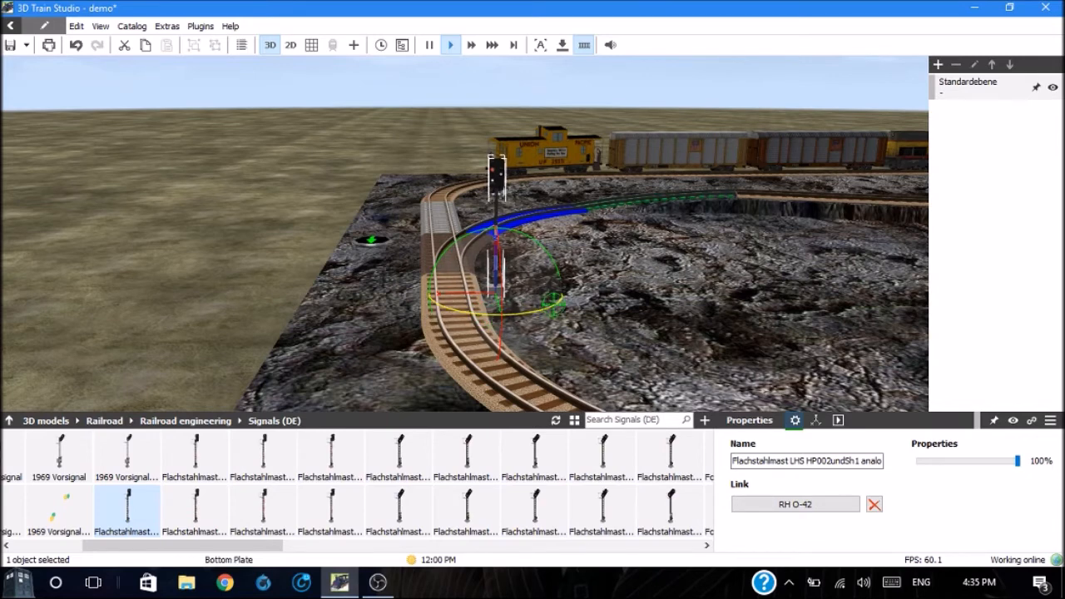
click(587, 301)
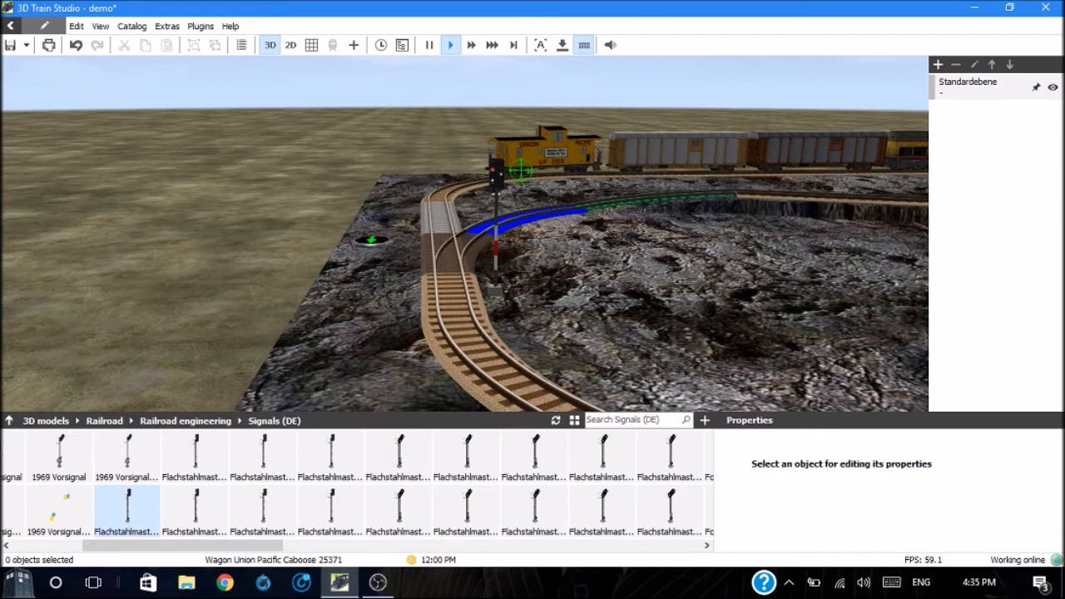
Step: Enter the cockpit of the Union Pacific locomotive and raise its target speed in stages to 184 mm/s
click(887, 144)
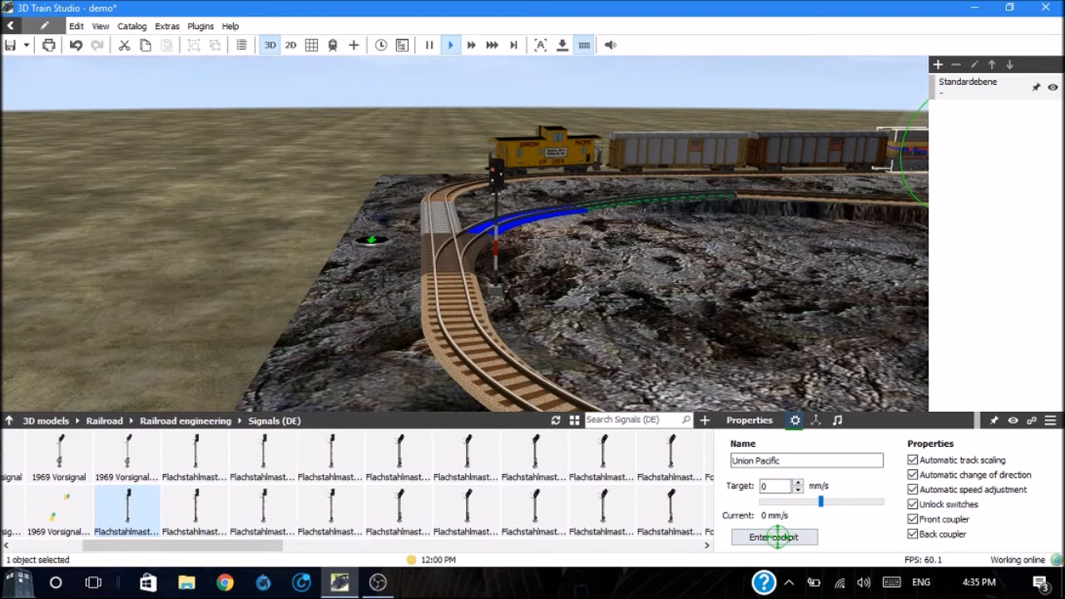
click(774, 537)
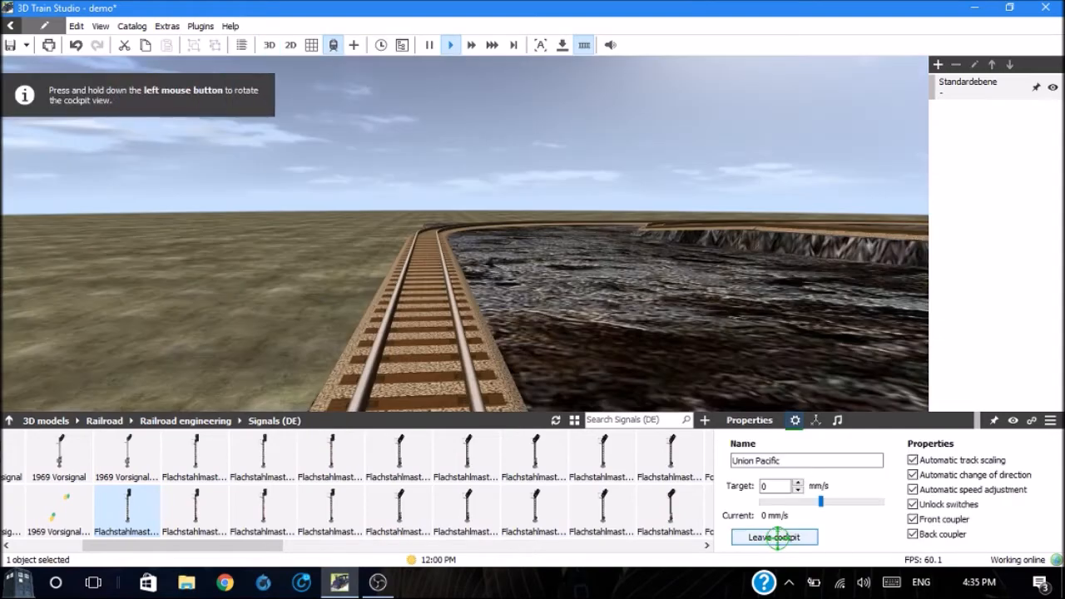
click(797, 482)
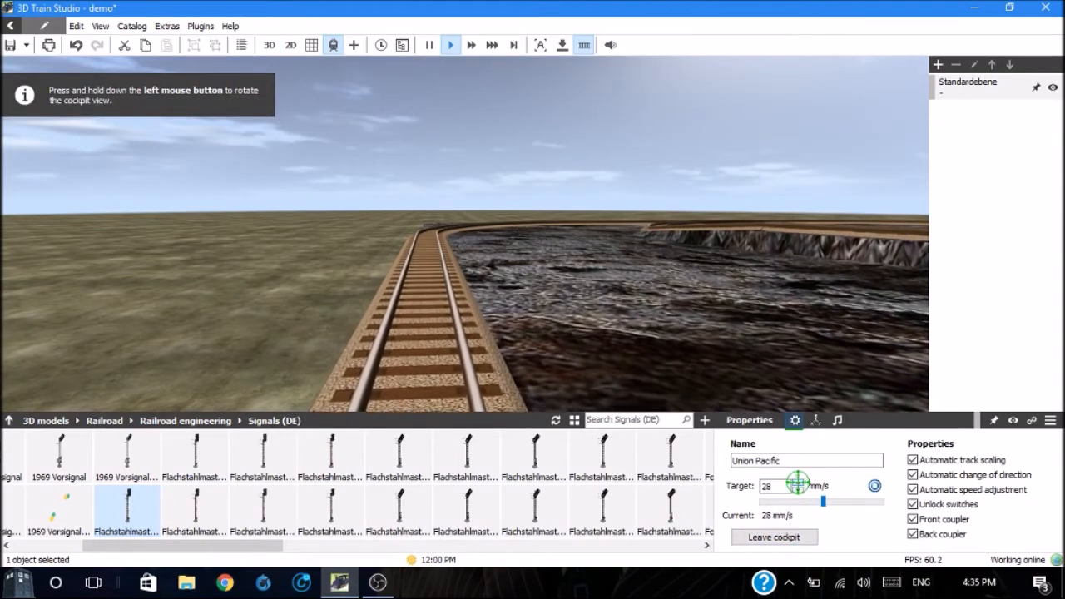
click(798, 483)
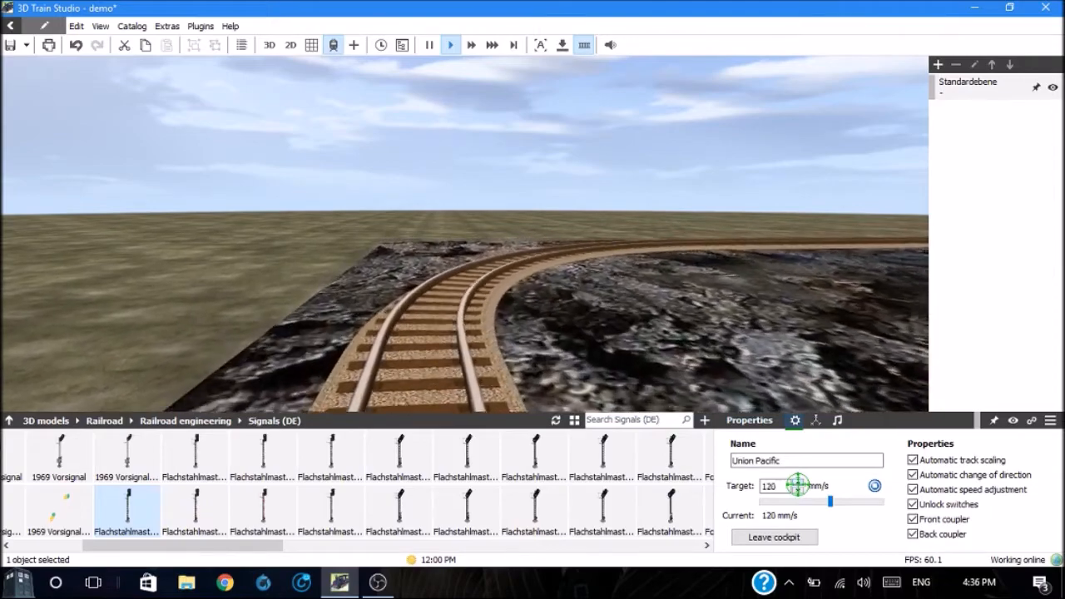
click(797, 484)
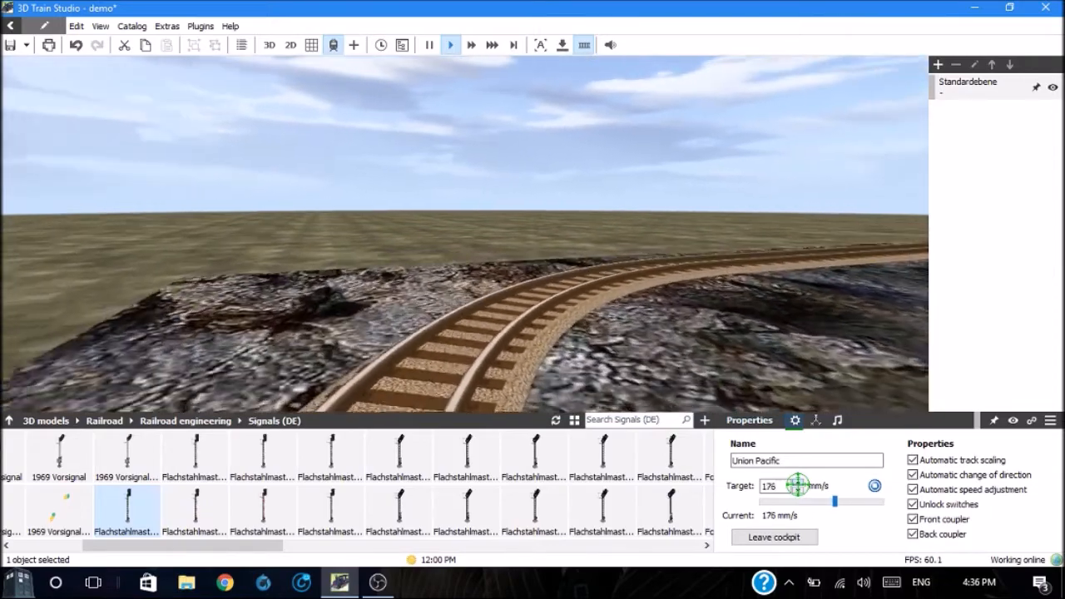
click(797, 484)
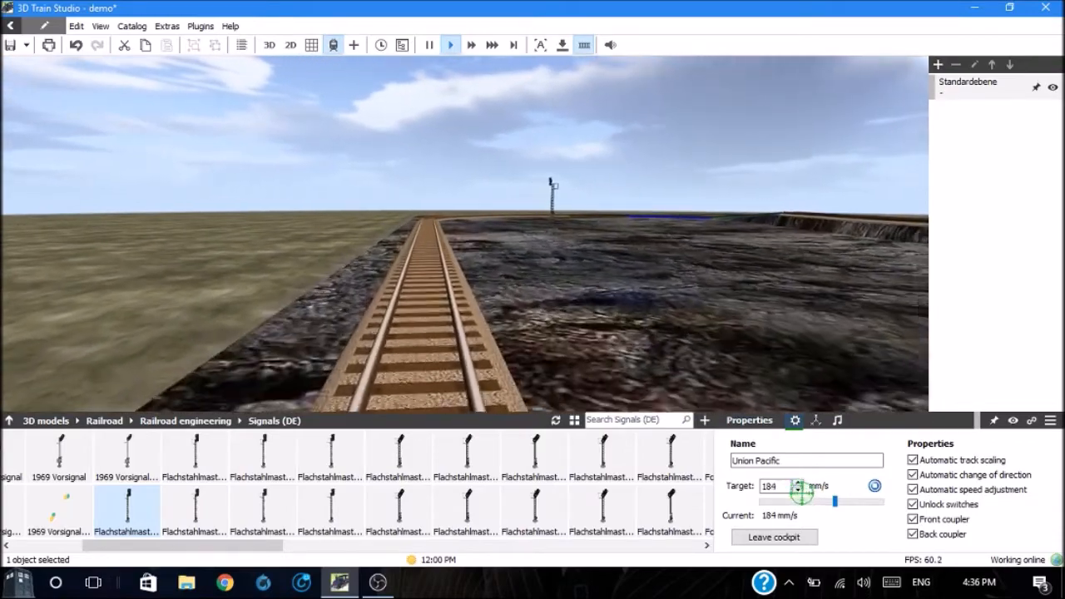
Step: Slow the locomotive to 152 and 100 mm/s on the way past the signal, and set its target speed to 0
click(797, 490)
click(798, 491)
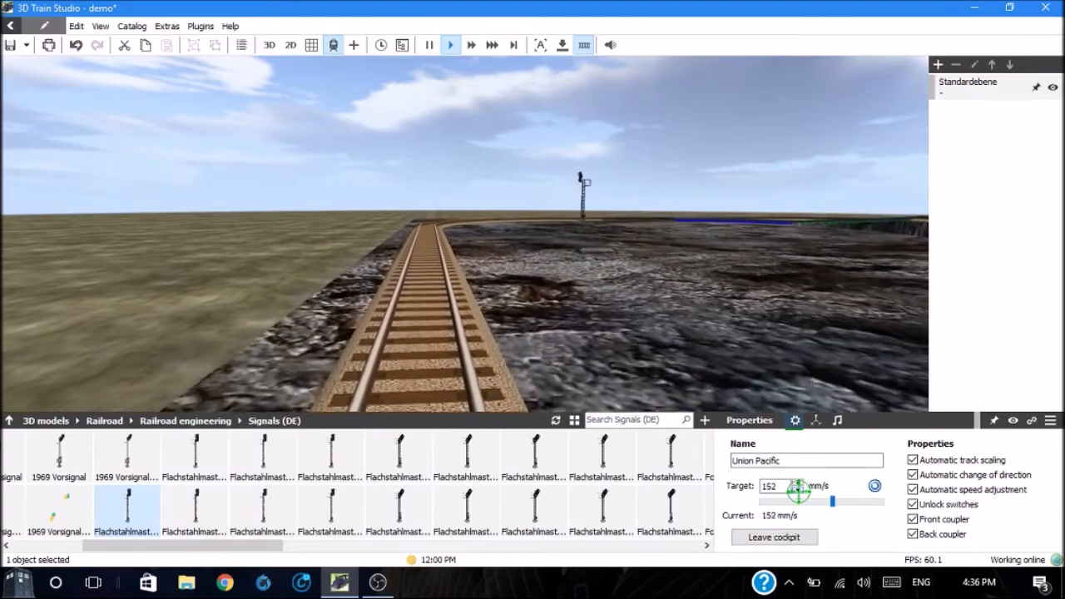
click(798, 491)
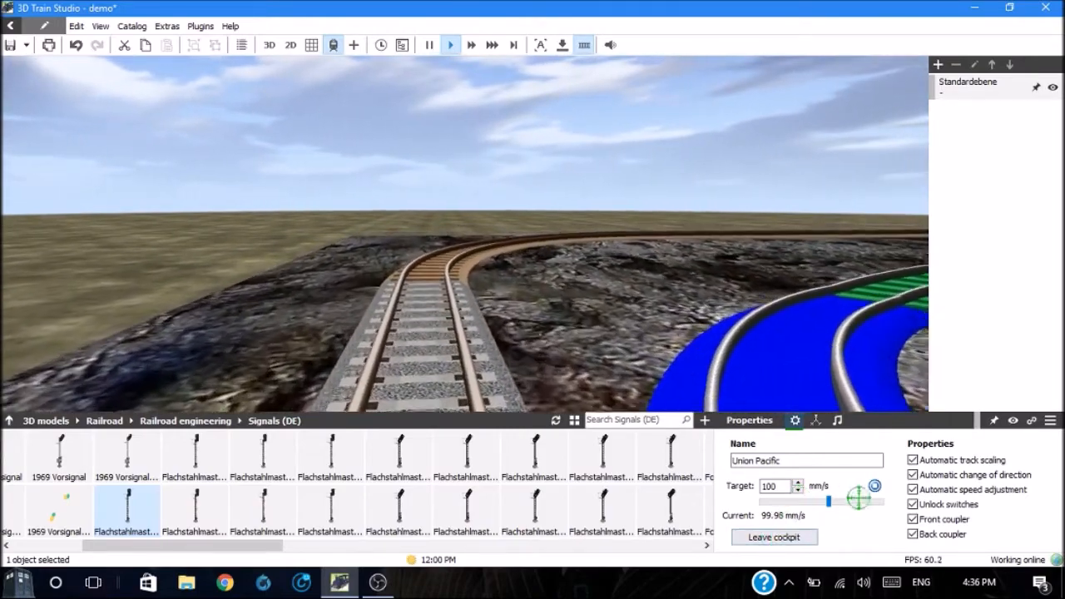
right_click(860, 498)
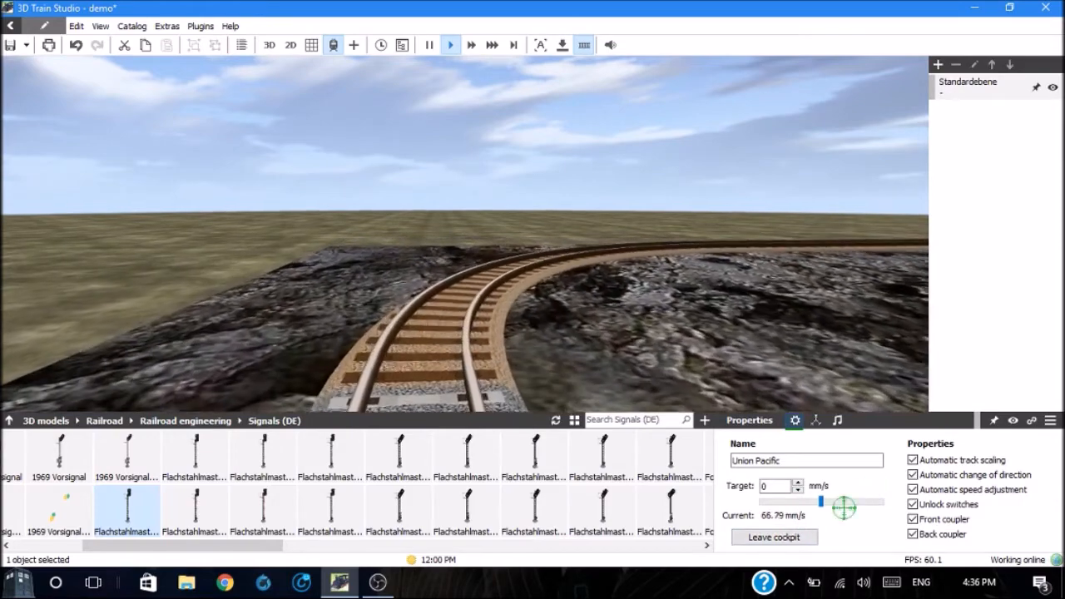
Step: Leave the cockpit and hide the locomotive and the wagons Union Pacific (braun) and Union Pacific (gelb) near the switch
click(774, 537)
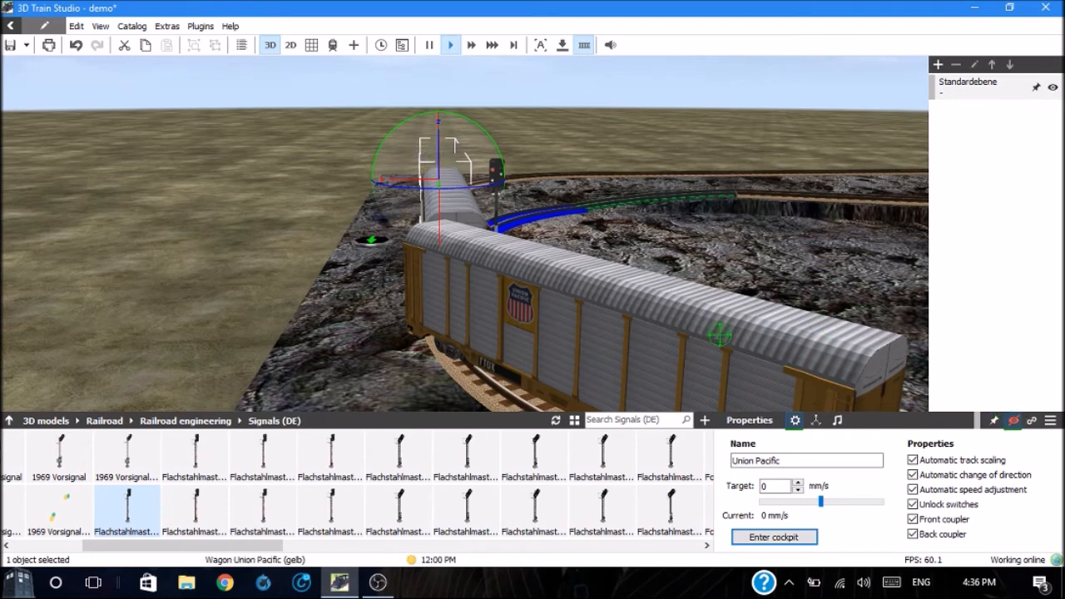
click(453, 203)
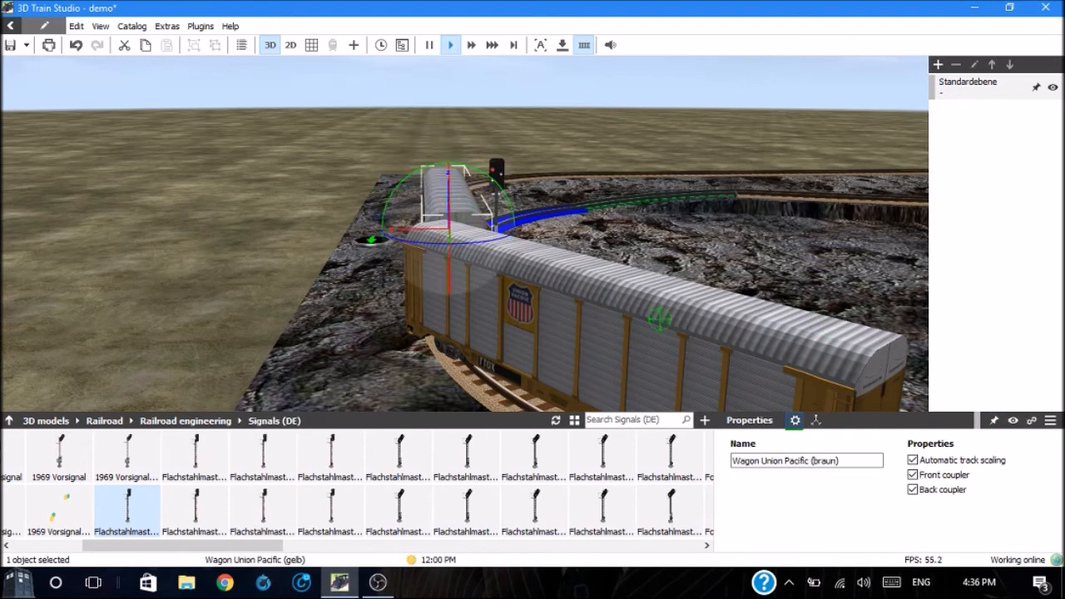
click(1013, 420)
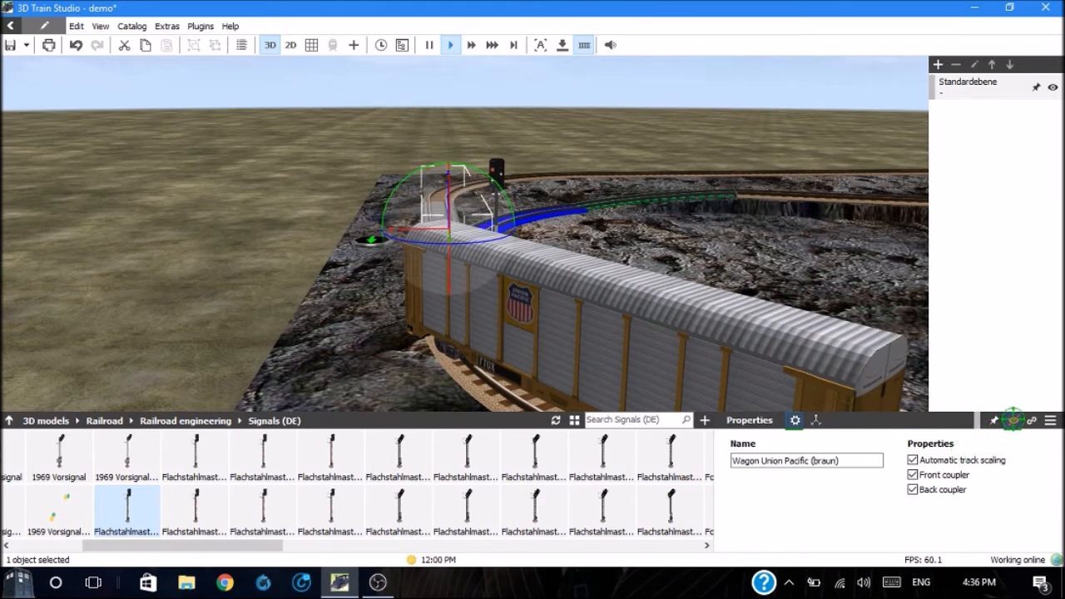
click(630, 316)
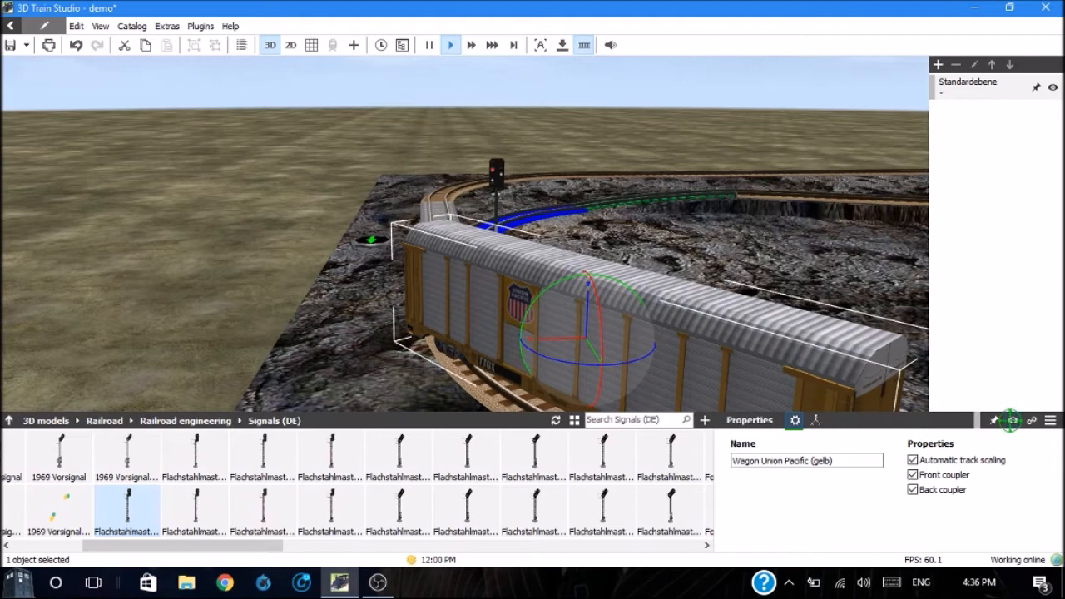
click(1012, 420)
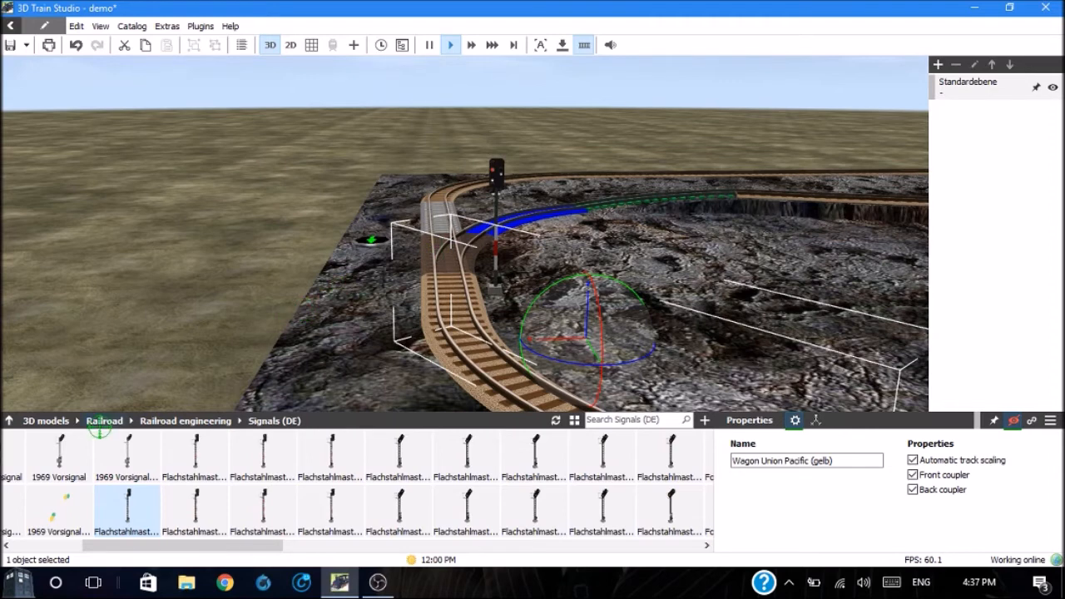
Step: Browse the 3D models catalog to the Controls category within Extra
click(47, 421)
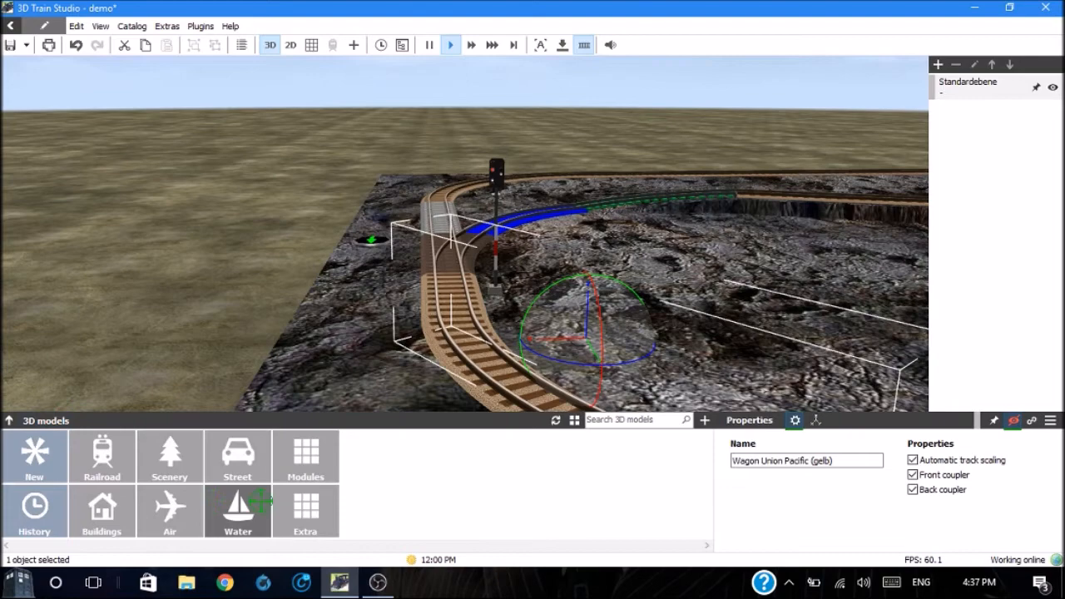
click(296, 510)
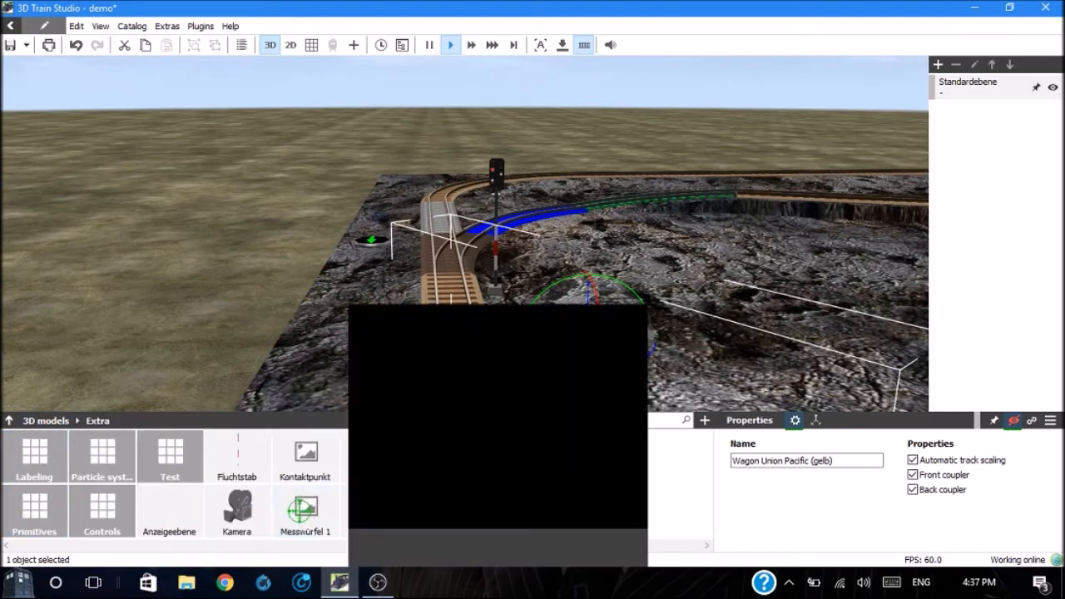
click(102, 506)
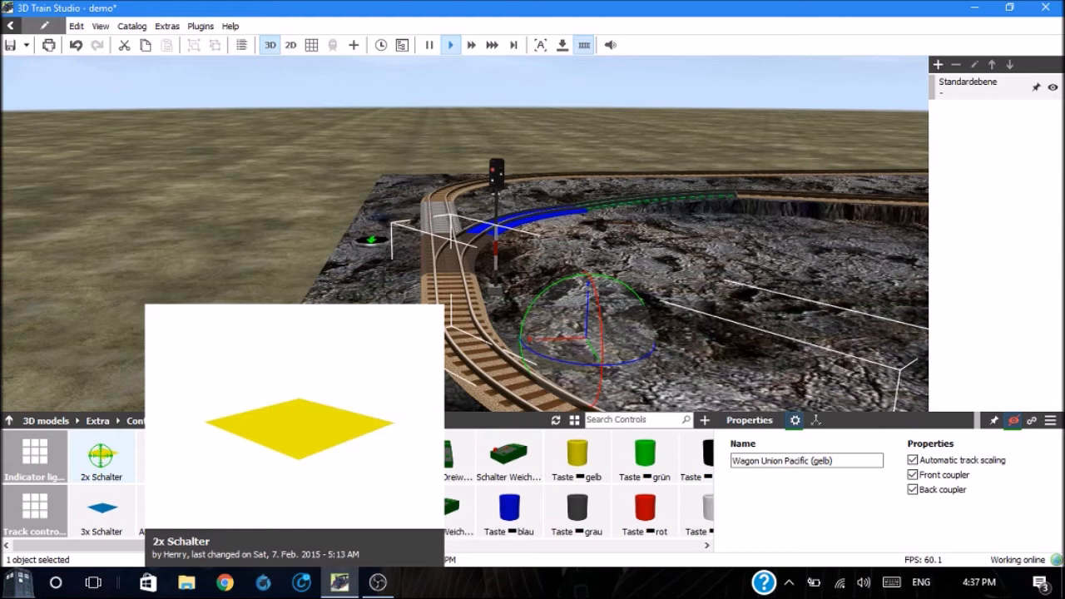
Step: Try a 2x Schalter control on the rock beside the signal, and delete it
drag(100, 454, 514, 317)
click(614, 339)
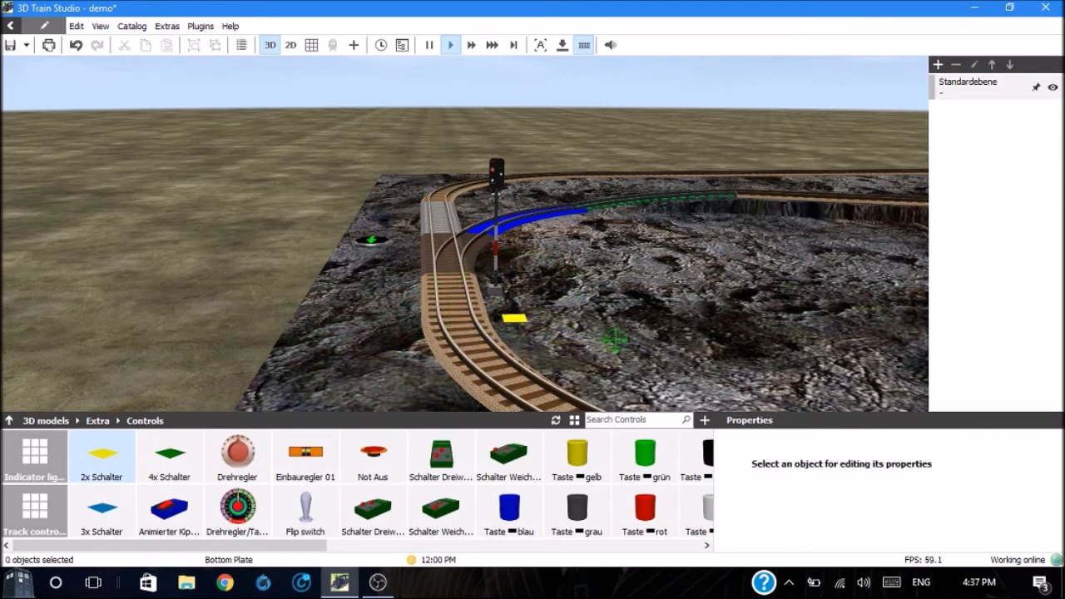
click(509, 318)
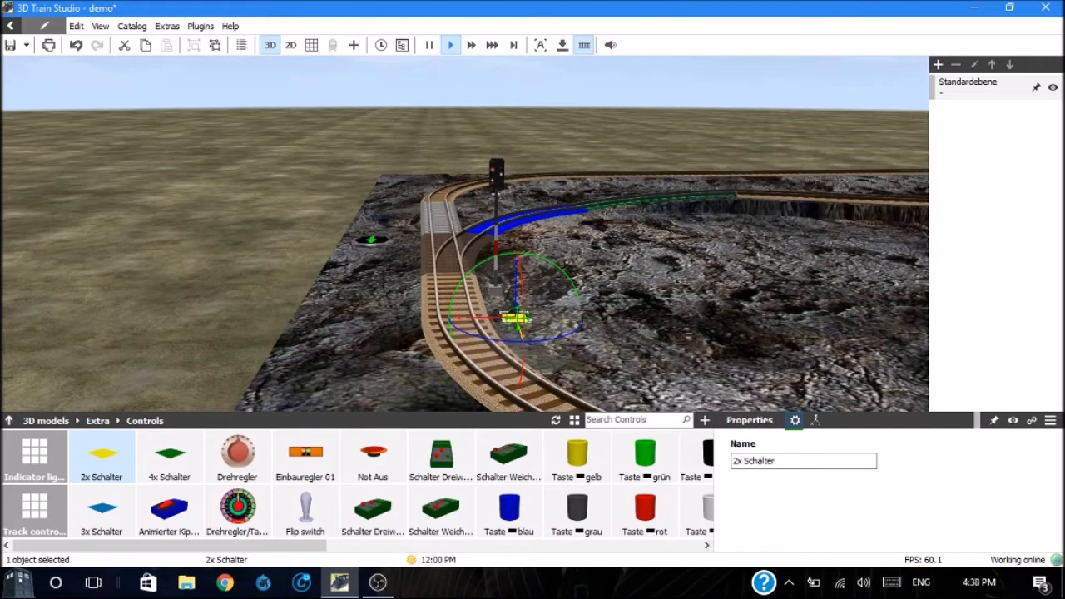
key(Delete)
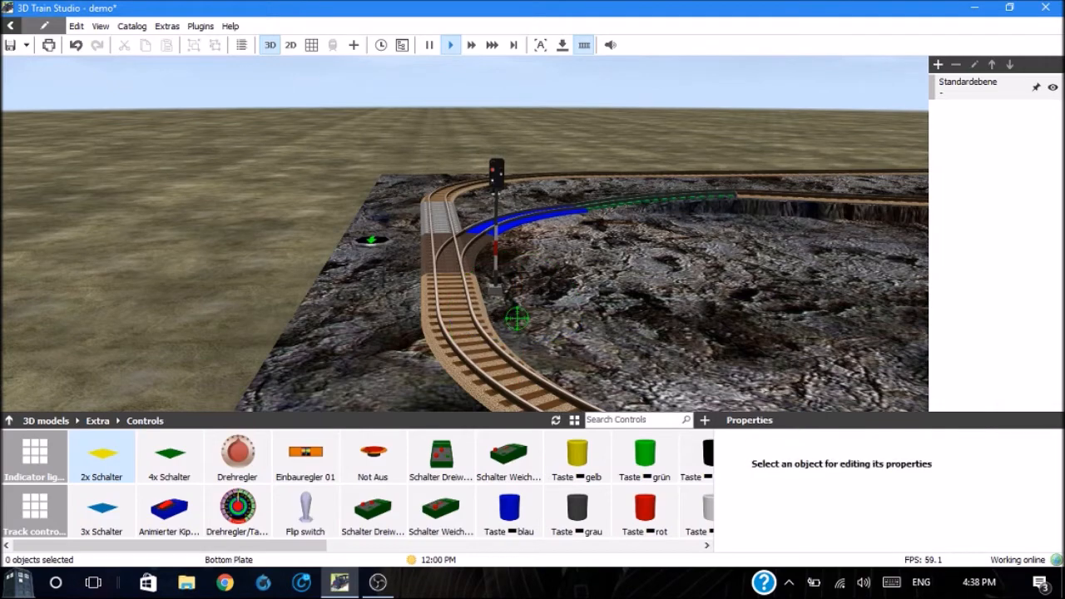
Step: Place the Schalter Weiche Rechts control on the rock beside the signal and tilt it about 40.68° around the x axis
mouse_move(408, 510)
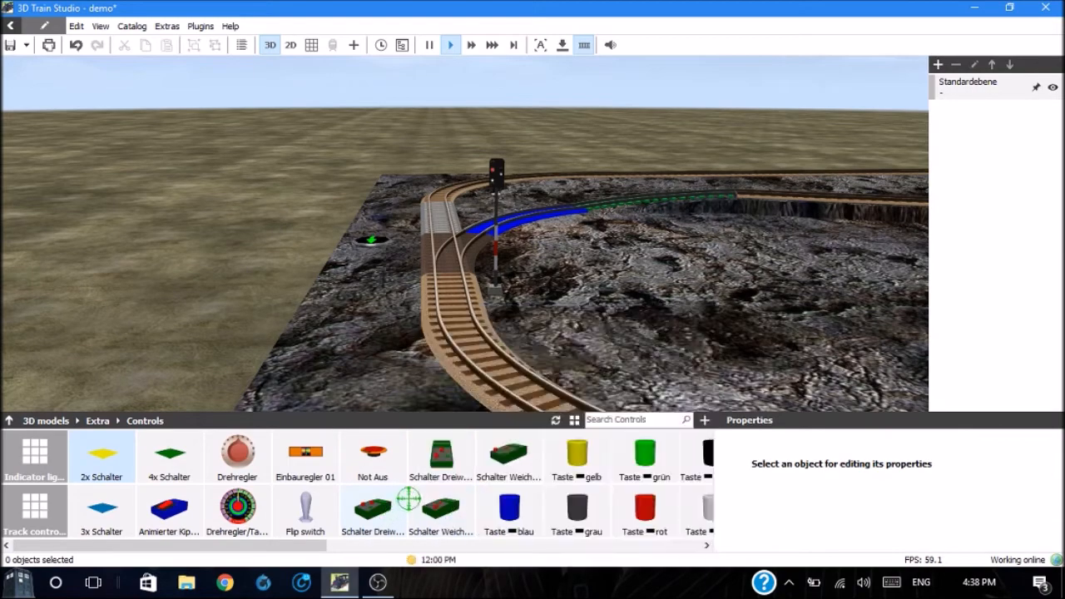
mouse_move(439, 476)
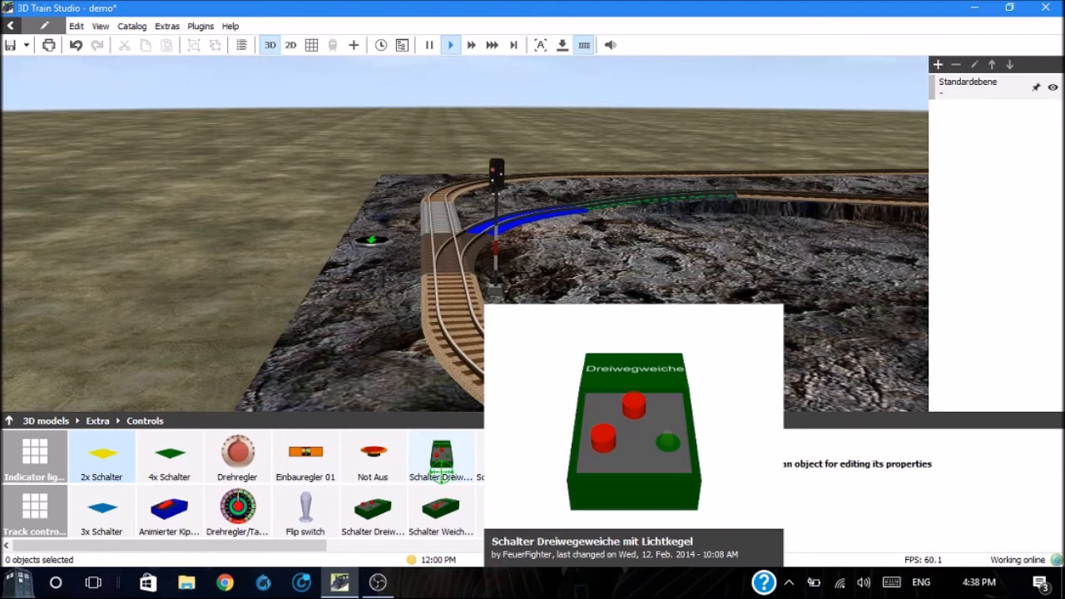
mouse_move(376, 509)
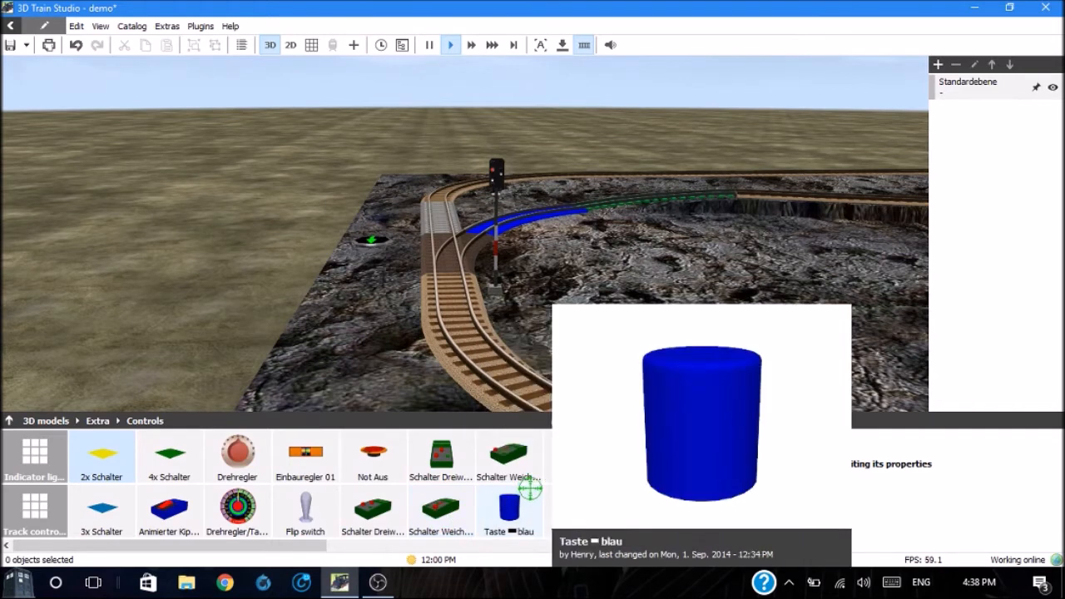
mouse_move(510, 454)
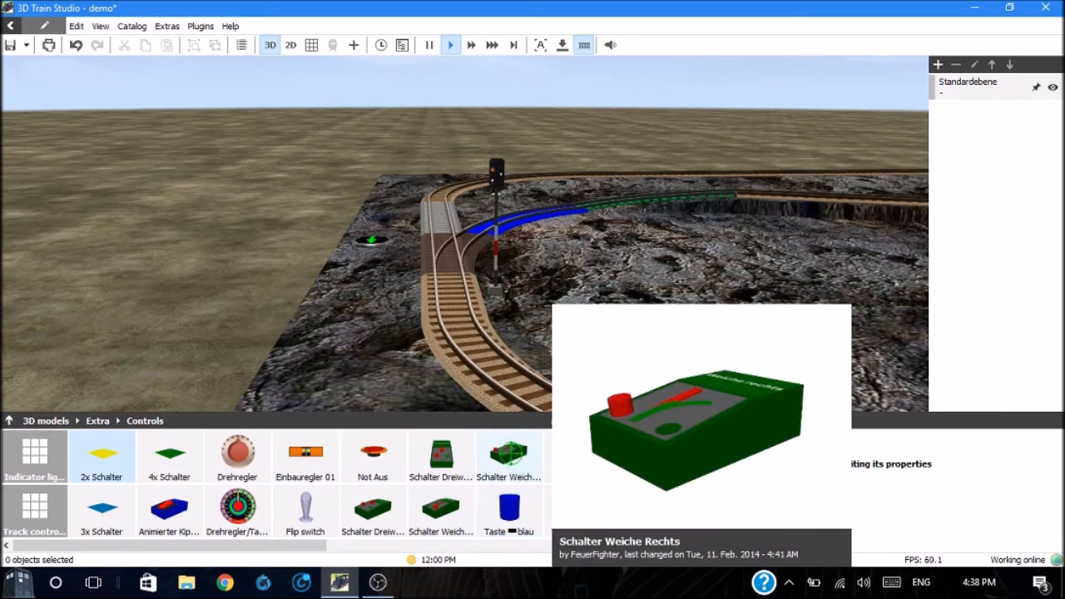
drag(509, 454, 522, 311)
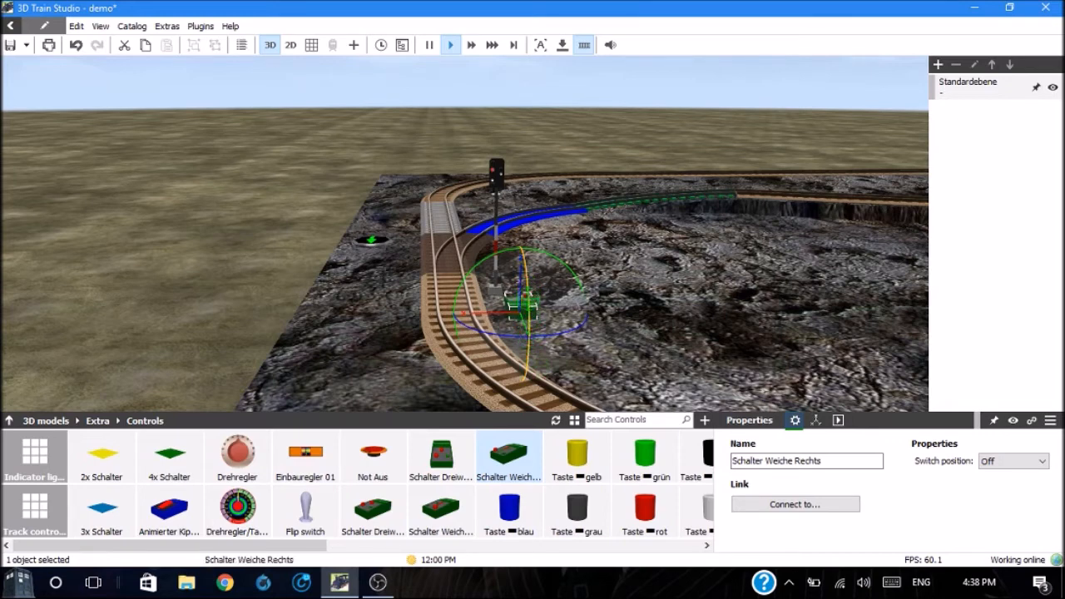
drag(529, 290, 530, 348)
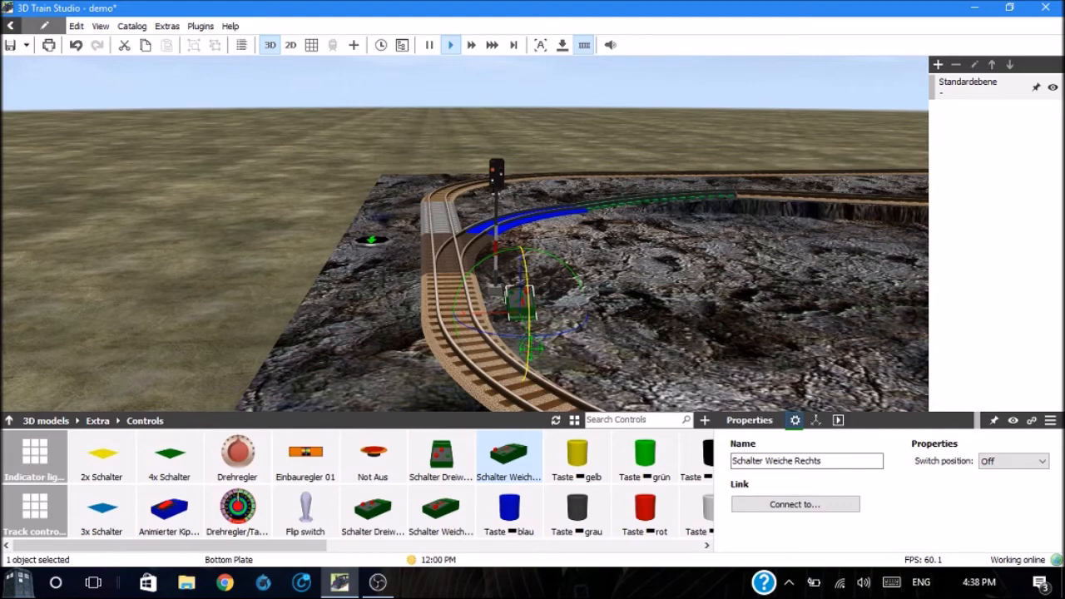
Step: Toggle the Schalter Weiche Rechts control to On in the scene and deselect it
scroll(530, 348, up, 5)
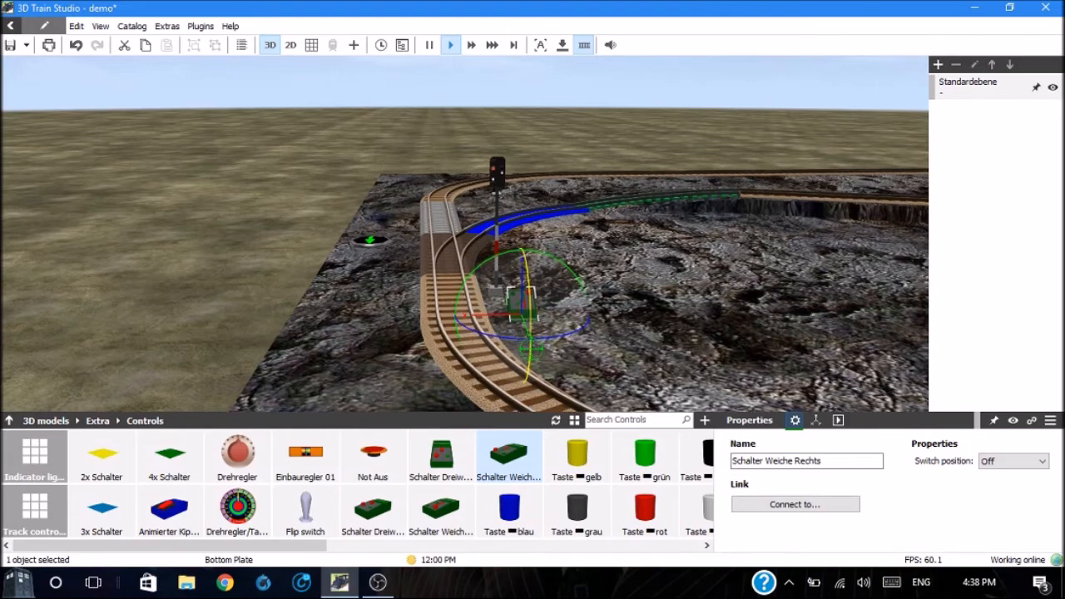
double_click(571, 365)
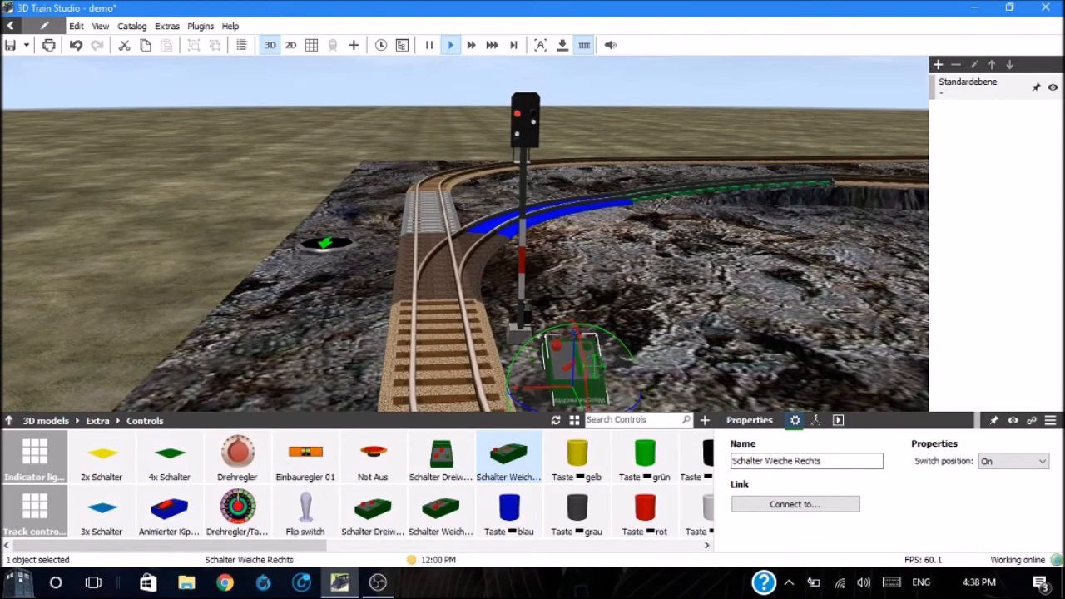
click(652, 344)
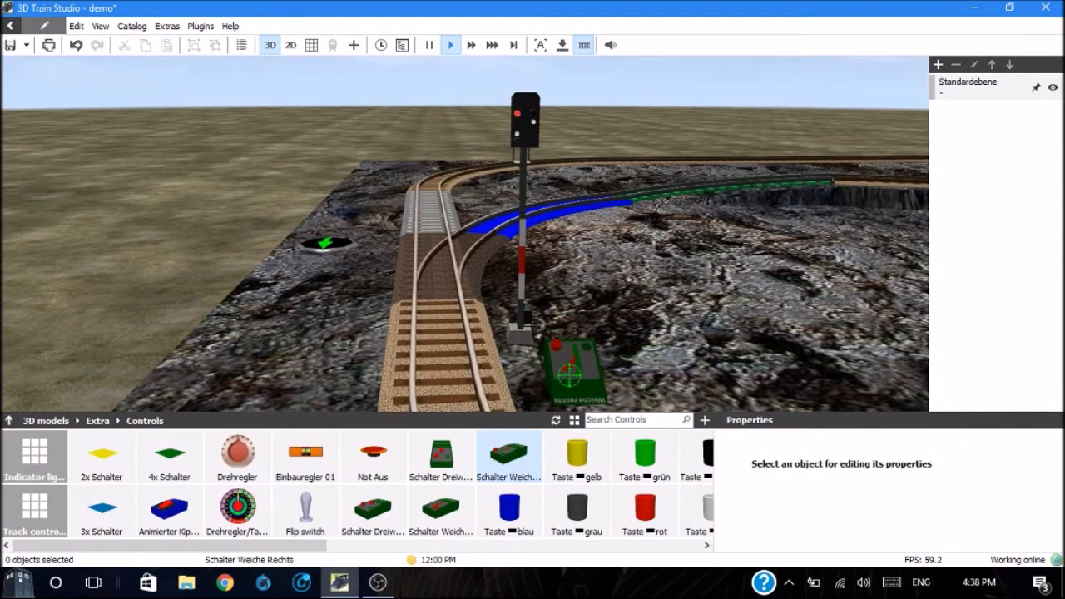
Step: Try a z rotation of 180° on the Schalter Weiche Rechts control, and set it back to 0°
click(570, 366)
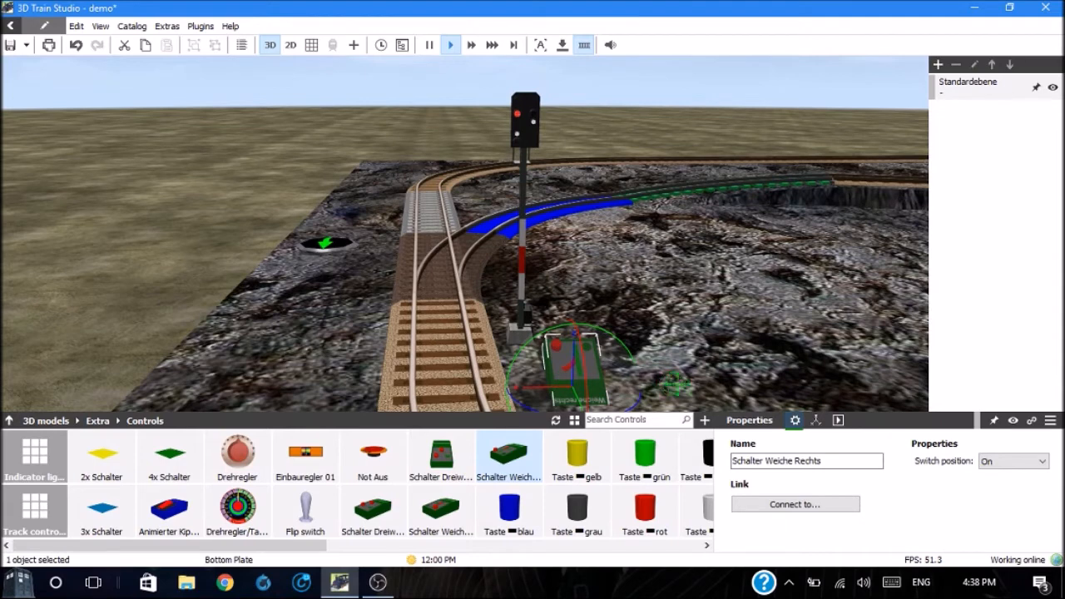
click(814, 420)
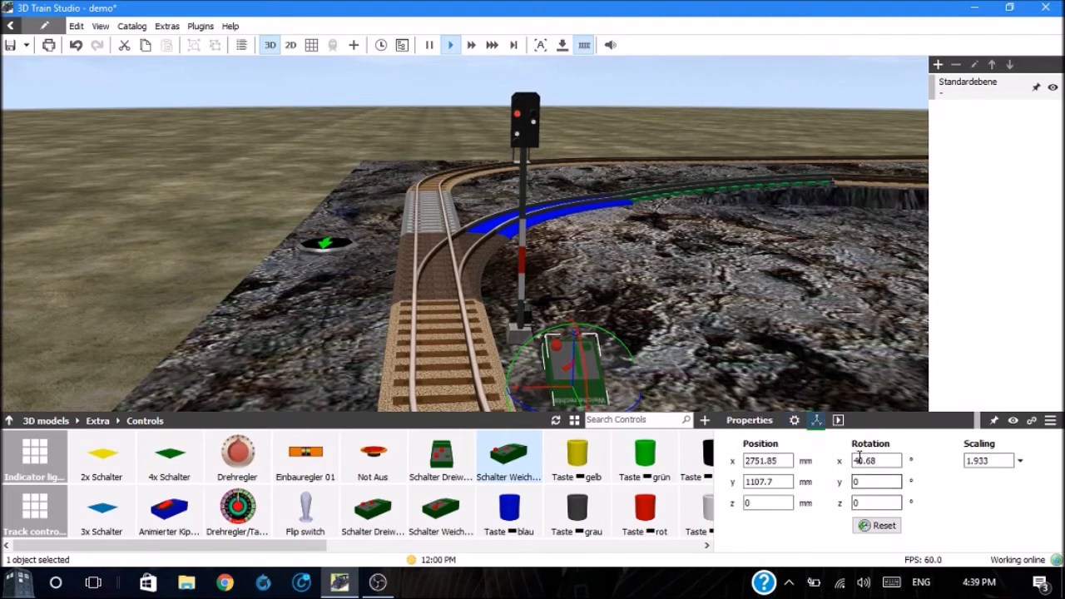
click(862, 501)
double_click(862, 501)
text(180)
key(Return)
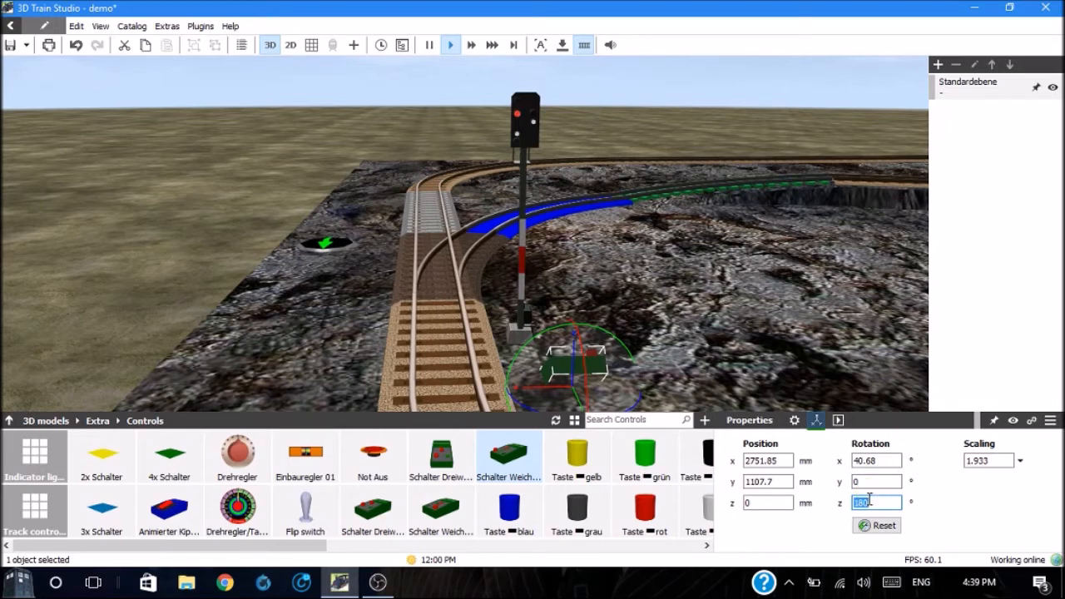
text(0)
key(Return)
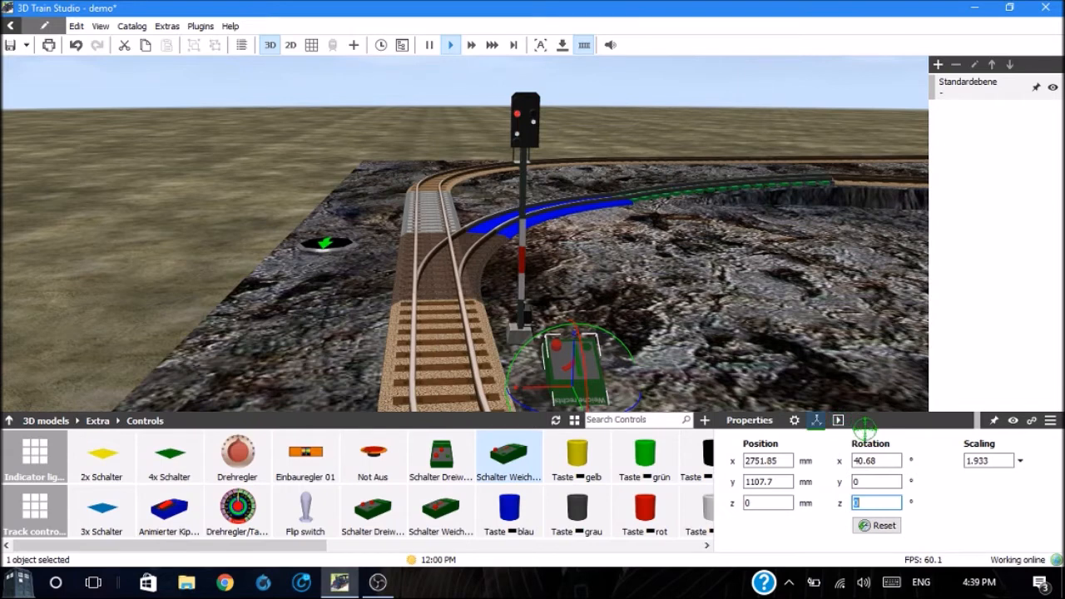
Step: Set the Schalter Weiche Rechts control's x rotation to 90° and raise it to a z position of about 22.6 mm
double_click(872, 460)
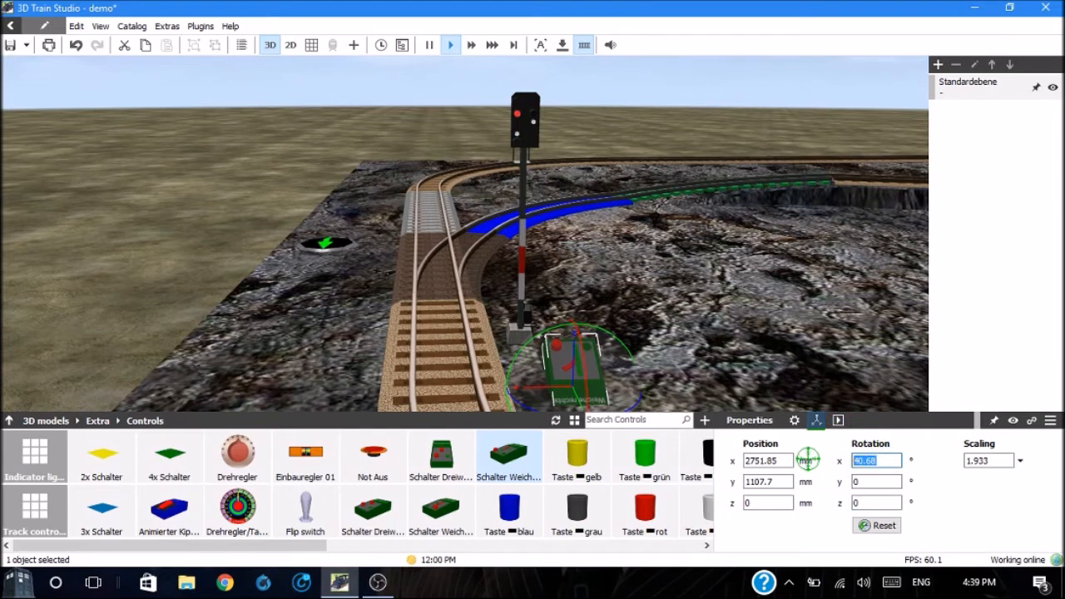
text(0)
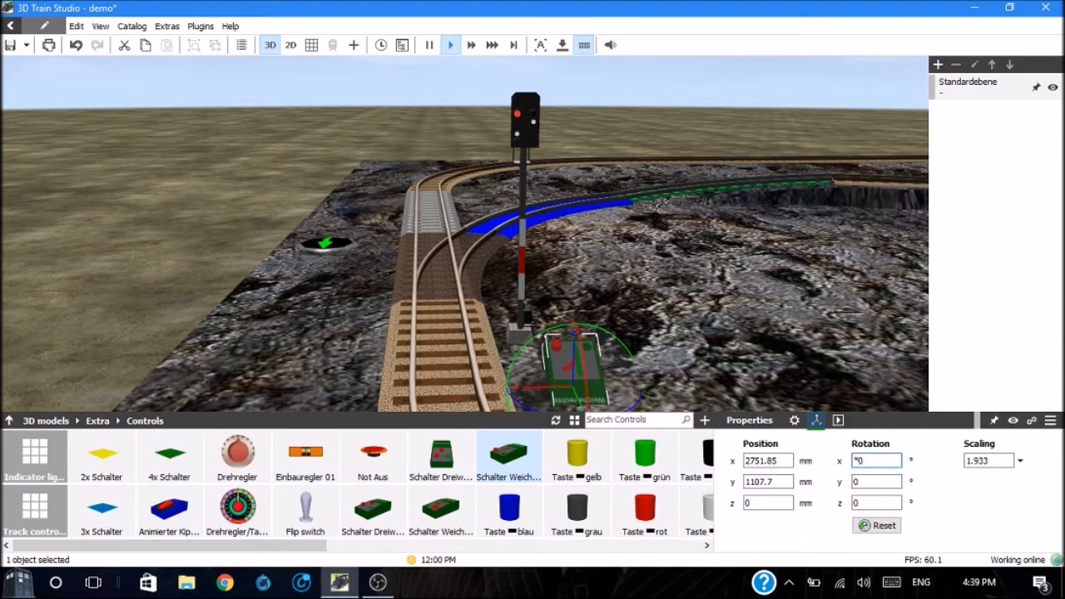
key(BackSpace)
text(90)
key(Return)
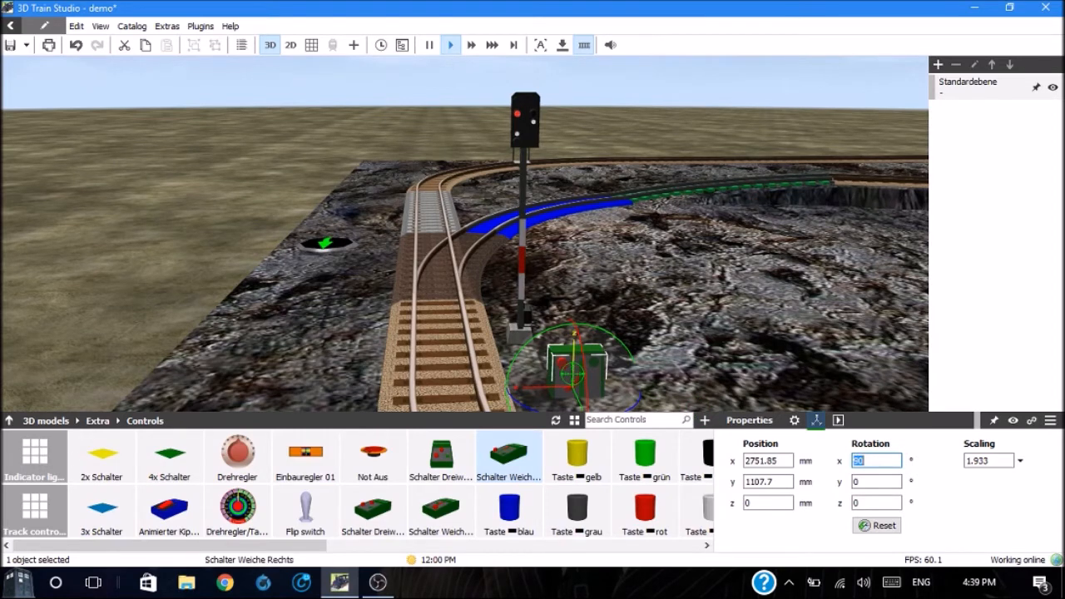
drag(575, 336, 575, 291)
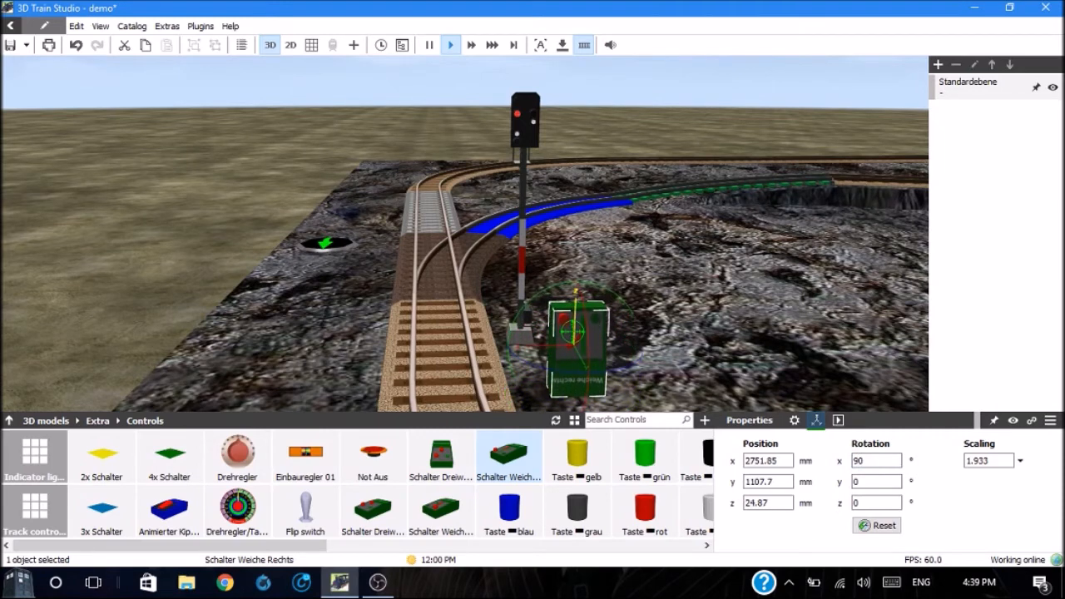
drag(572, 332, 572, 337)
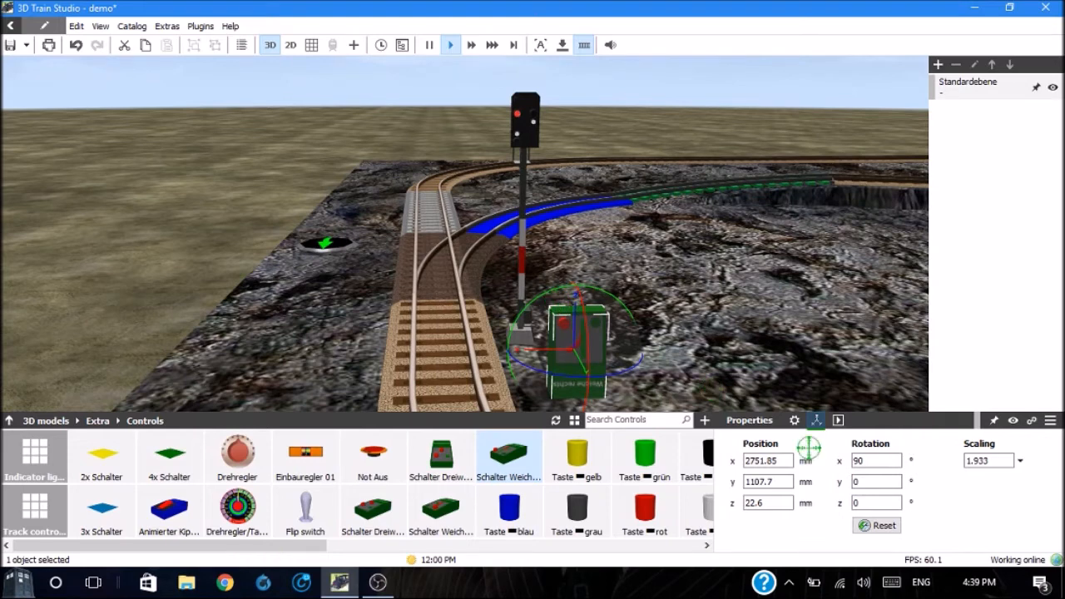
Step: Try a y rotation of 180° on the Schalter Weiche Rechts control, and apply it again to turn the control back
double_click(865, 481)
text(180)
key(Return)
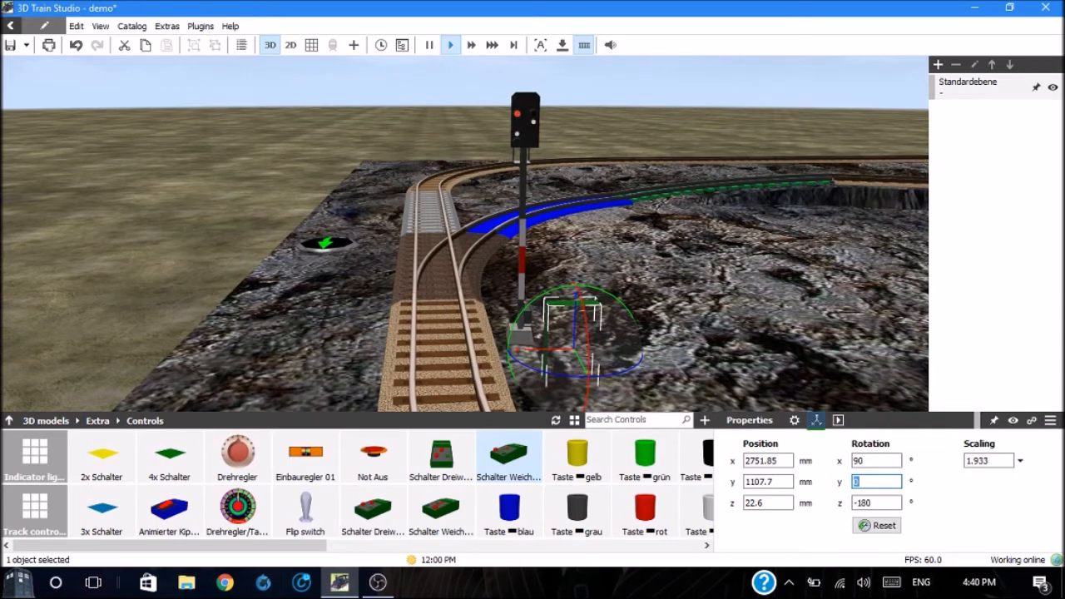
text(180)
key(Return)
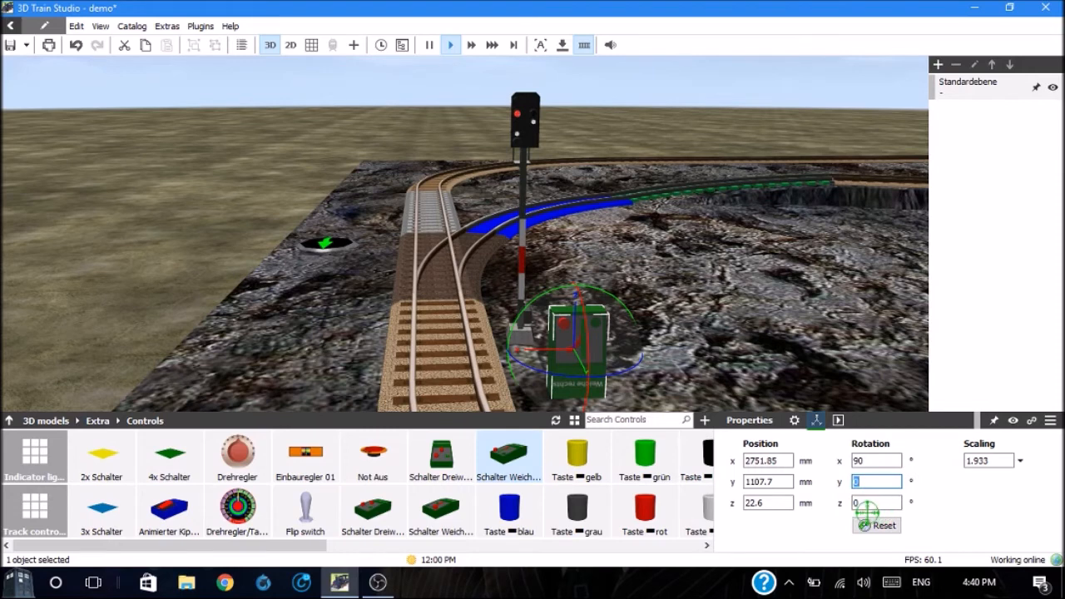
Step: Try a z rotation of 180° on the control, raised to about z 30.74 mm, and turn it back to about 0.09°
key(Tab)
text(180)
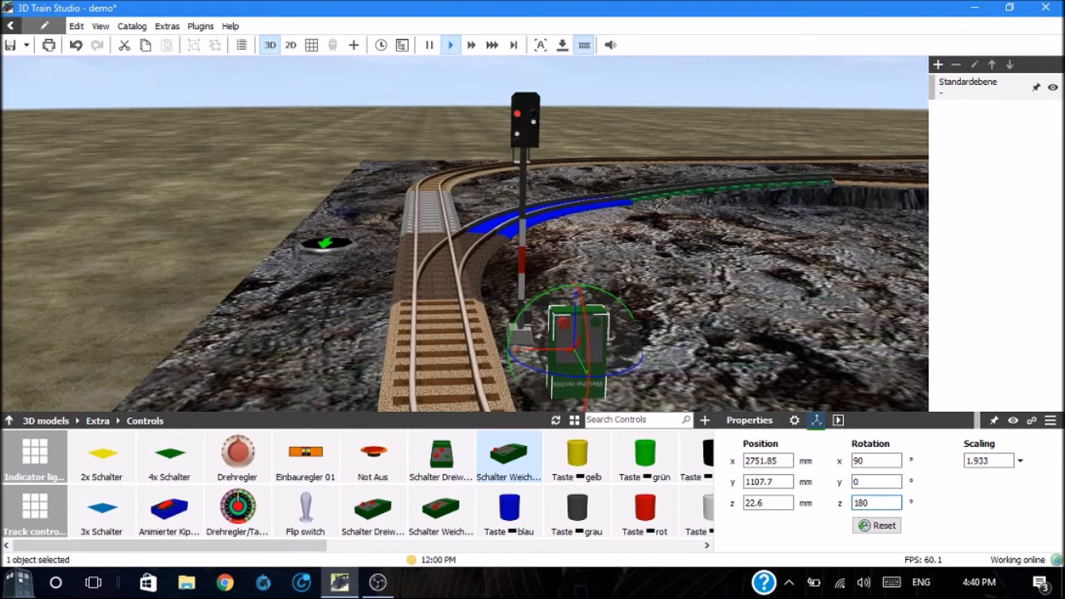
key(Return)
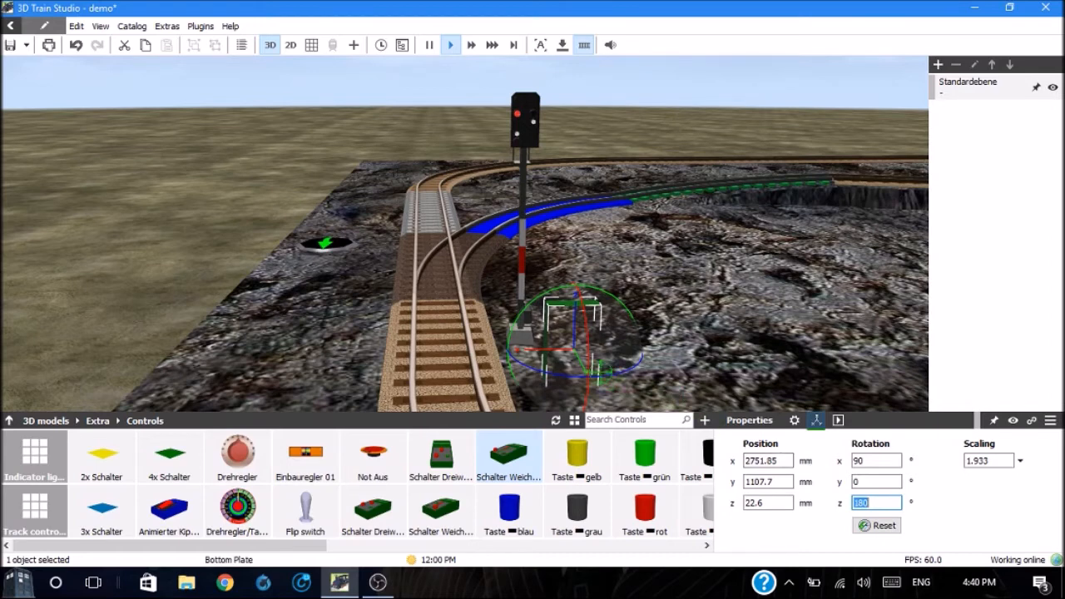
drag(575, 331, 575, 317)
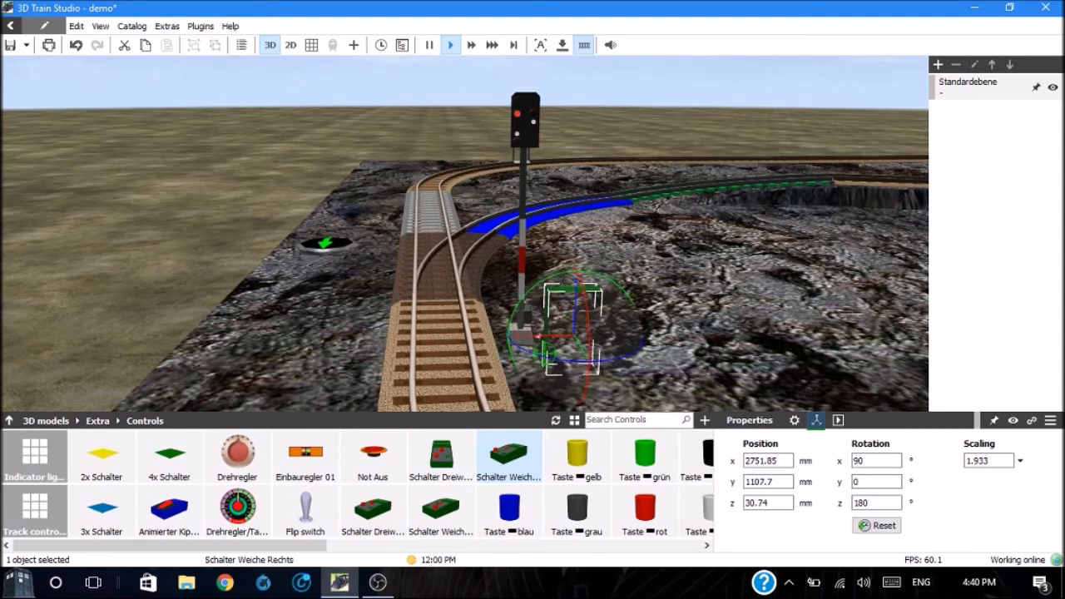
drag(543, 360, 794, 345)
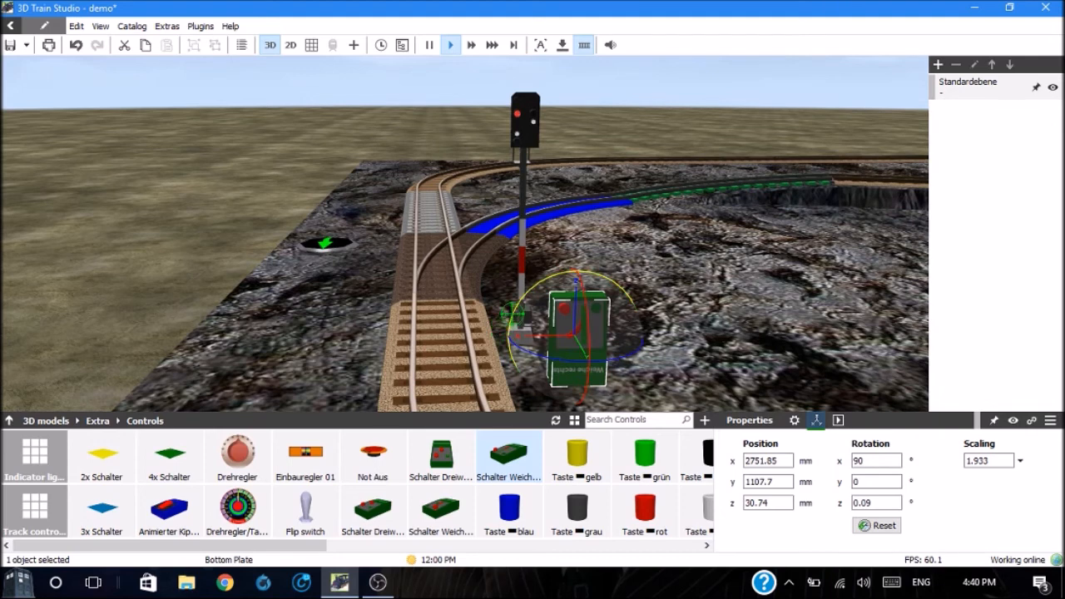
Step: Turn the control half a revolution about its y axis so its label reads upright, and raise it to about z 64.97 mm
drag(509, 310, 655, 279)
drag(510, 331, 624, 225)
drag(510, 302, 652, 239)
drag(530, 295, 587, 268)
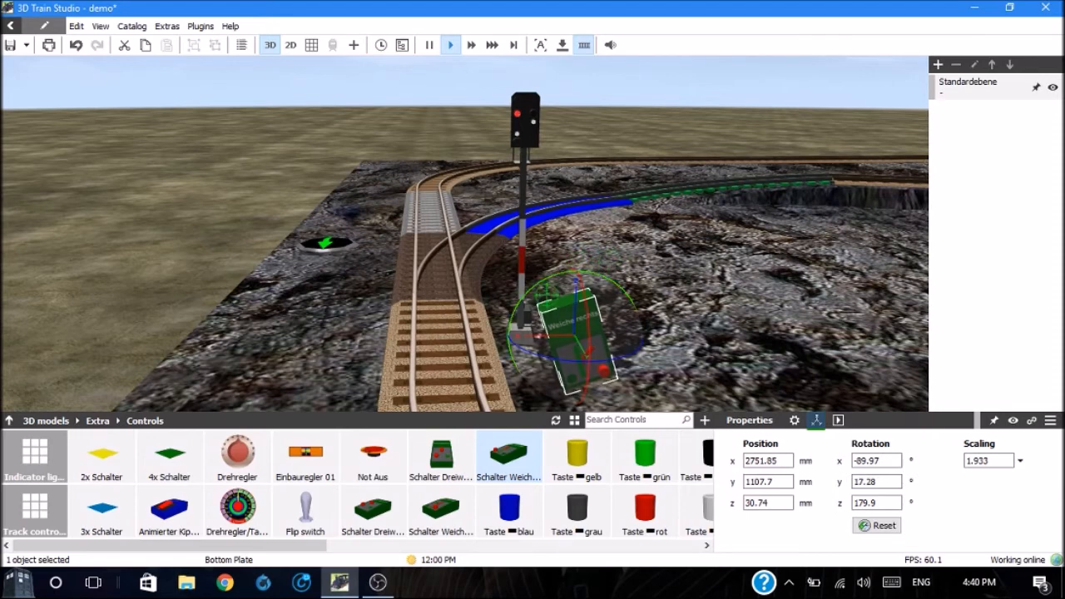
drag(536, 295, 556, 266)
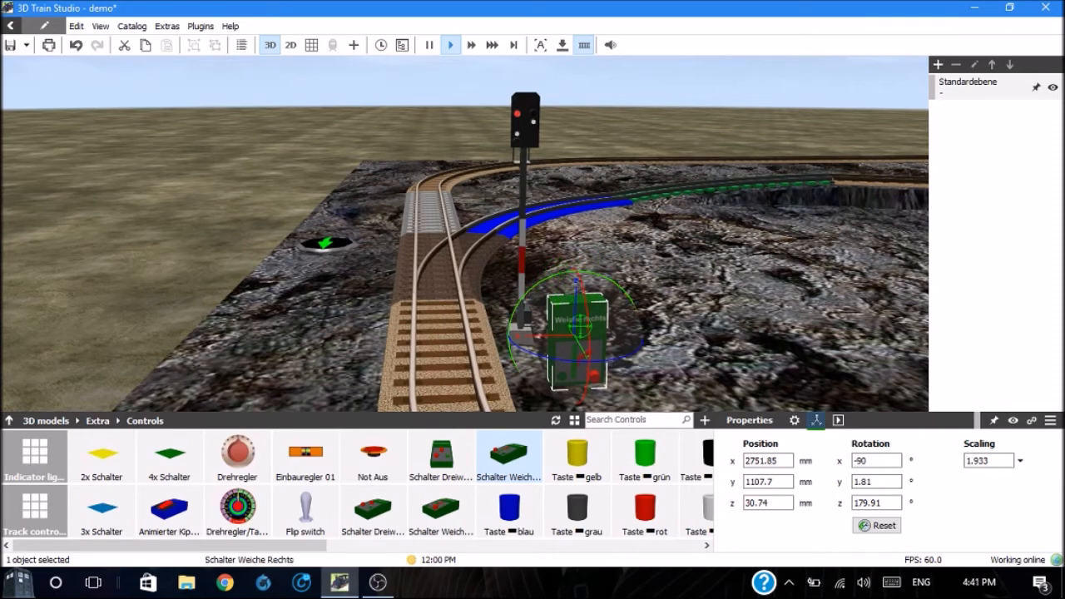
drag(576, 284, 578, 223)
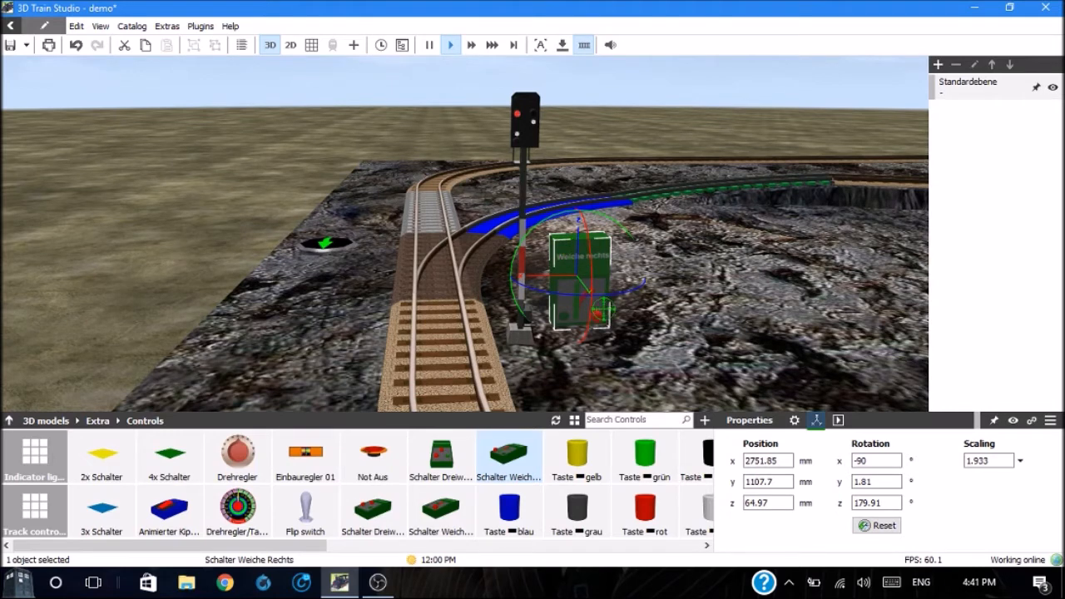
click(643, 324)
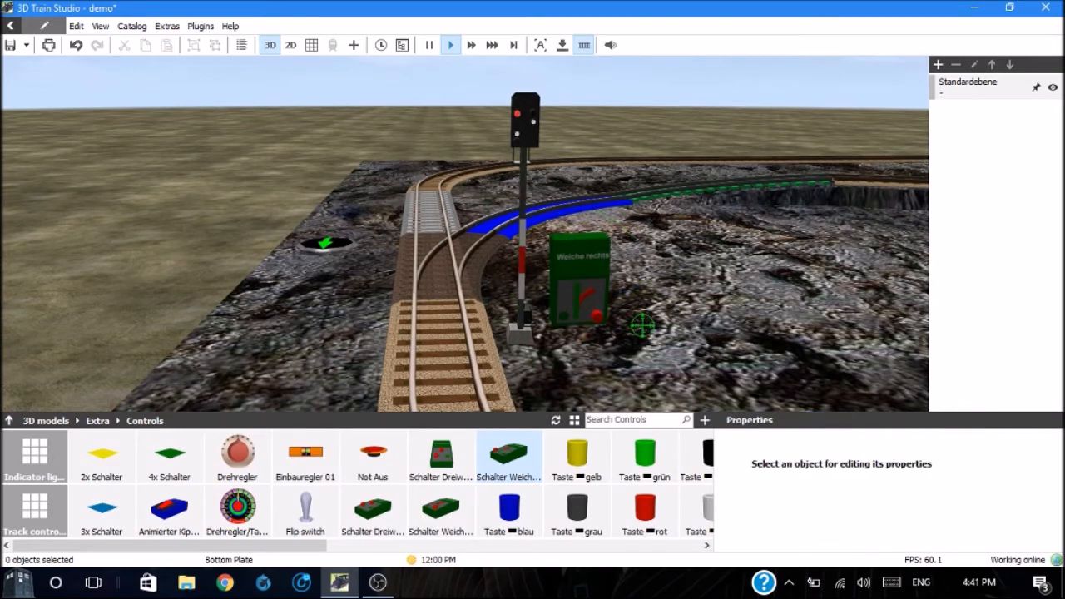
Step: Toggle the Schalter Weiche Rechts control to Off in the scene and link it to the RH O-42 switch
click(597, 319)
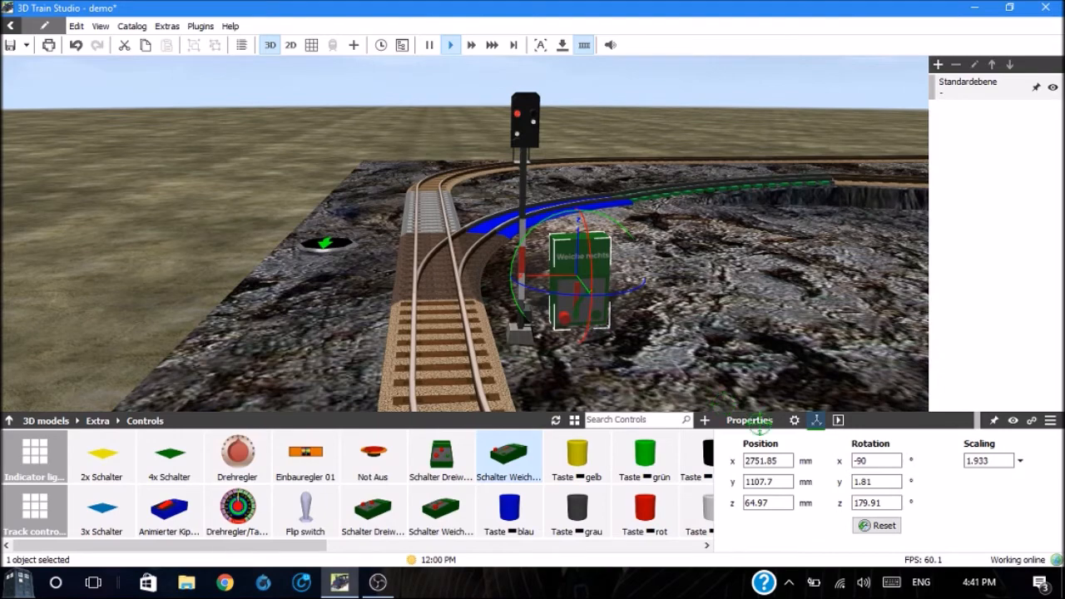
click(795, 419)
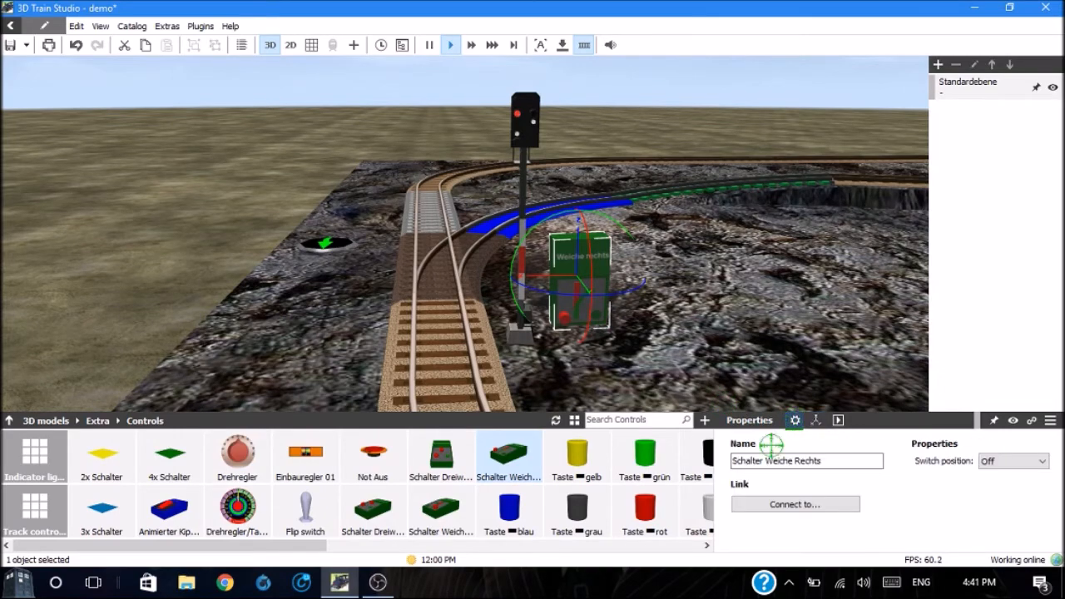
click(762, 502)
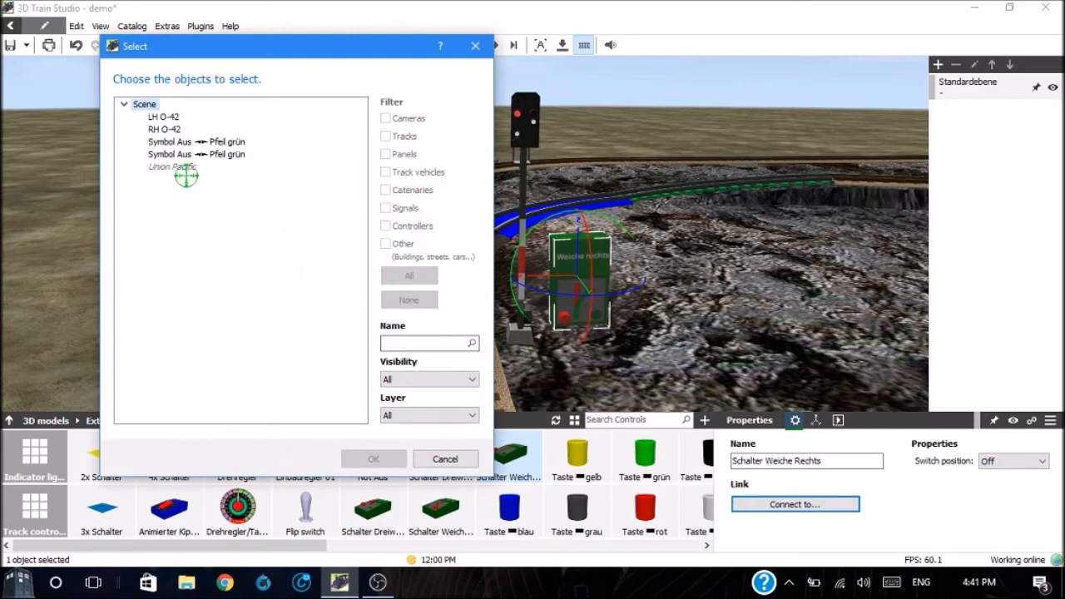
double_click(158, 128)
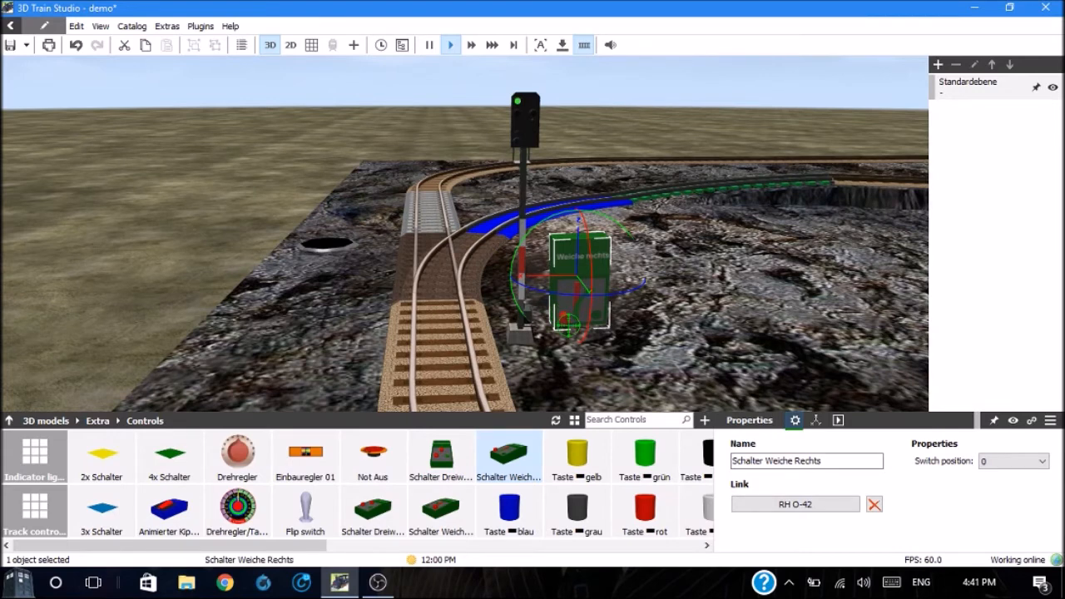
Step: Test the linked control in the scene by toggling it to position 1 and back to 0, and deselect it
double_click(568, 325)
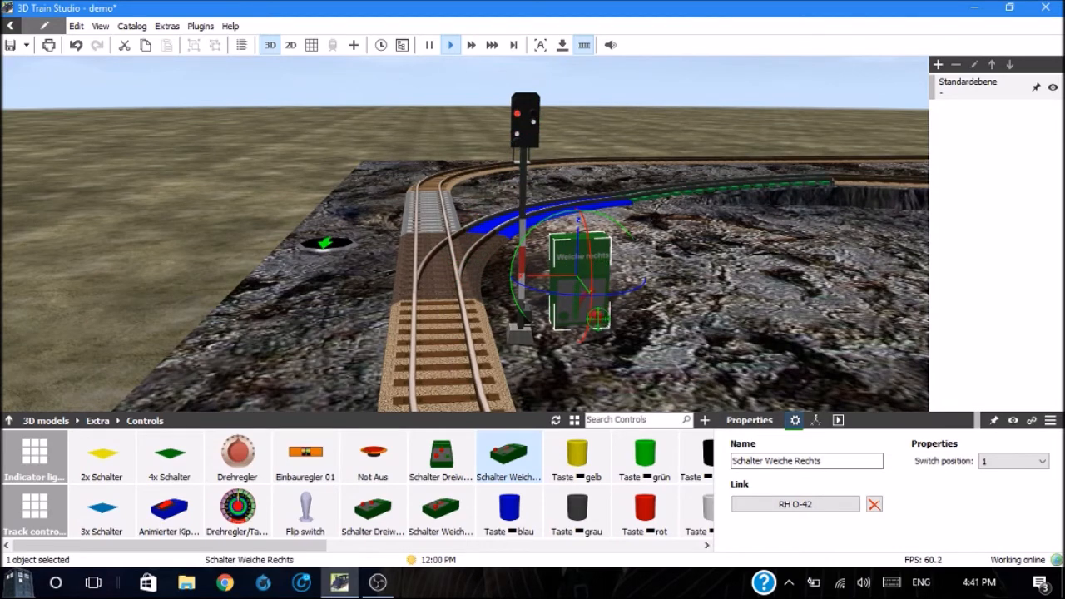
click(597, 318)
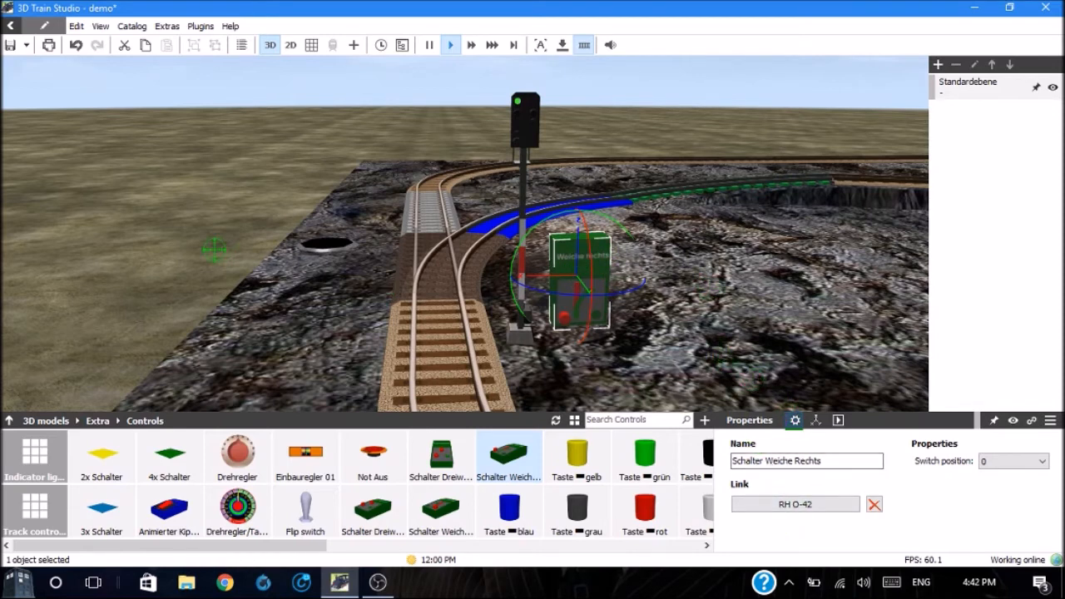
click(183, 235)
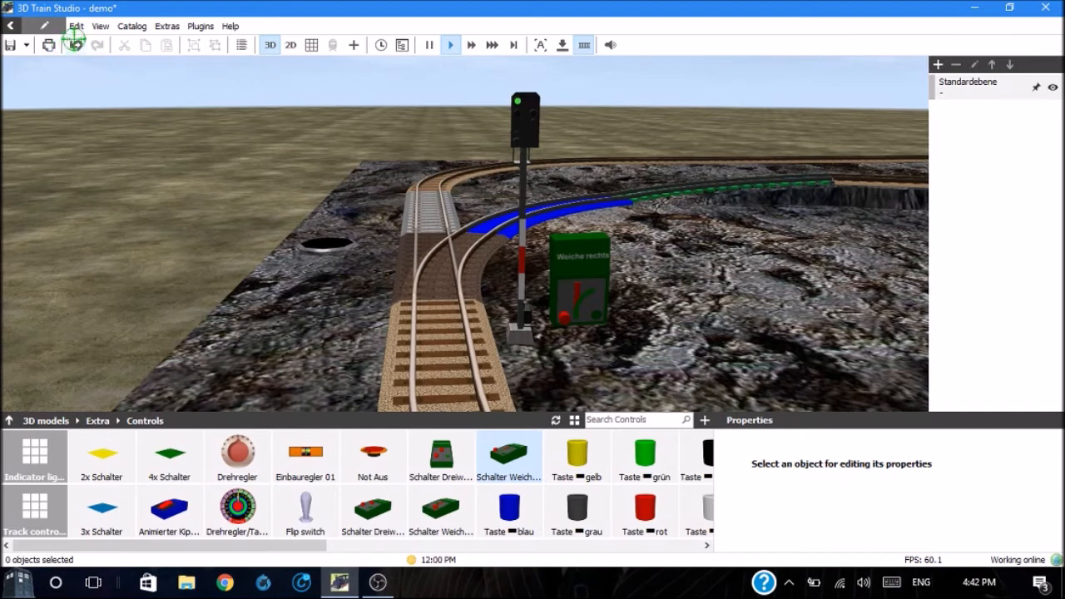
Step: Select the hidden Union Pacific locomotive from the scene's object list and make it visible
click(76, 25)
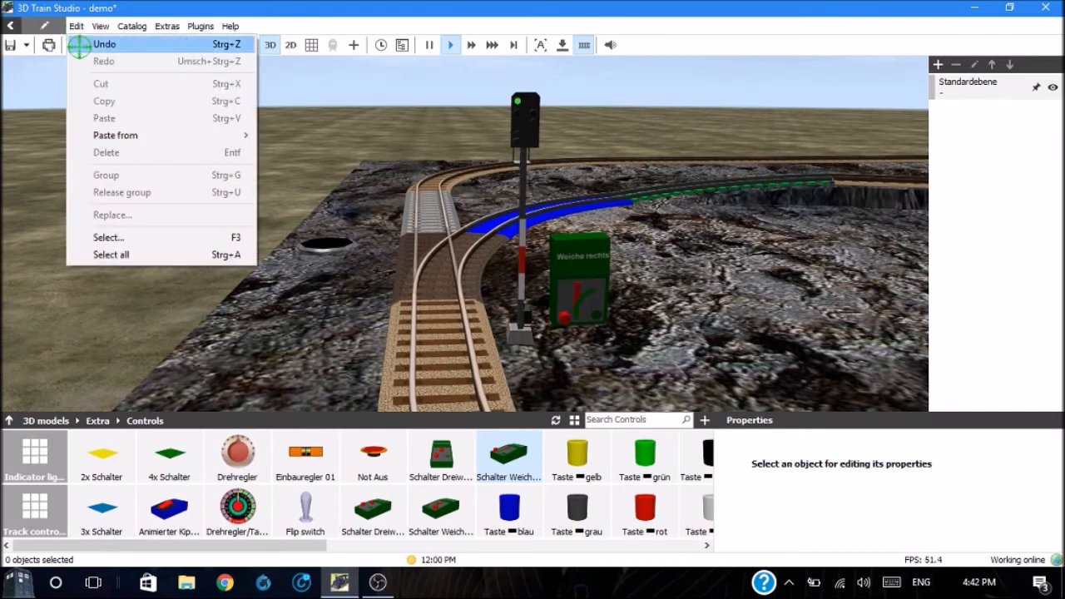
click(109, 238)
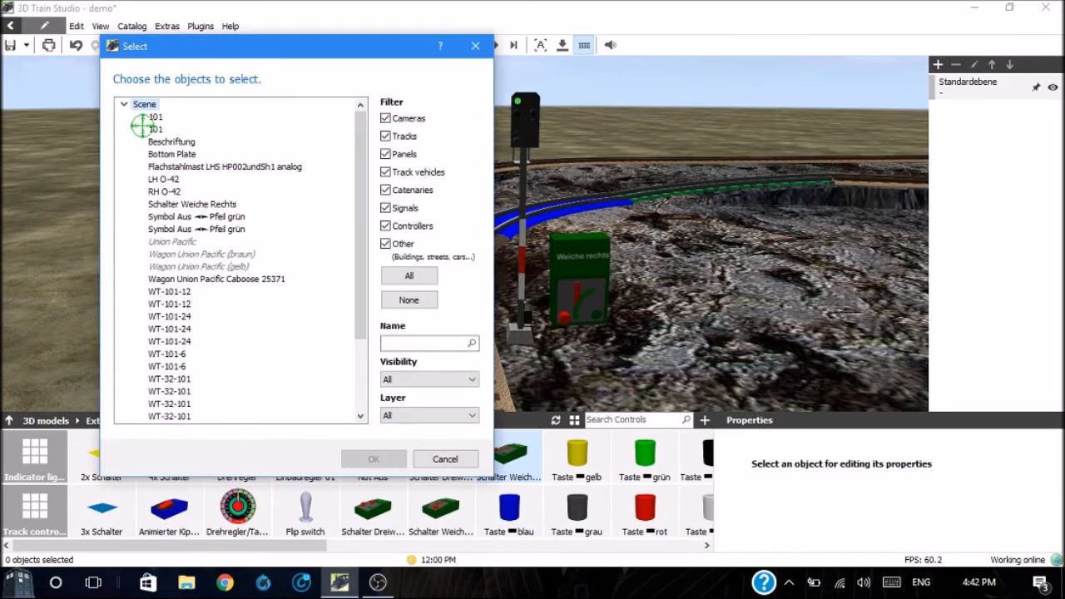
click(165, 243)
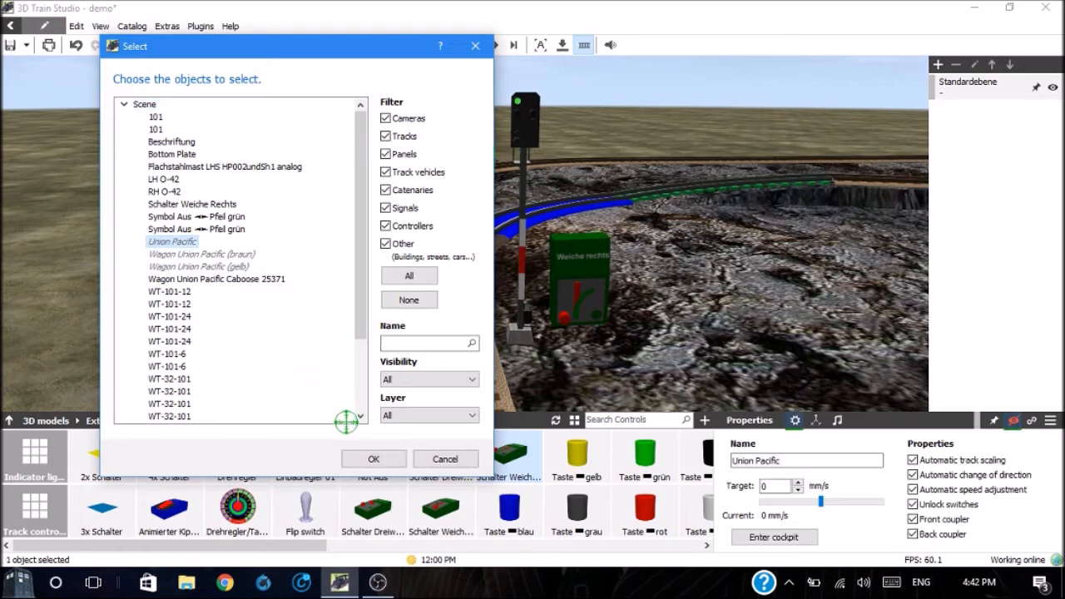
click(374, 458)
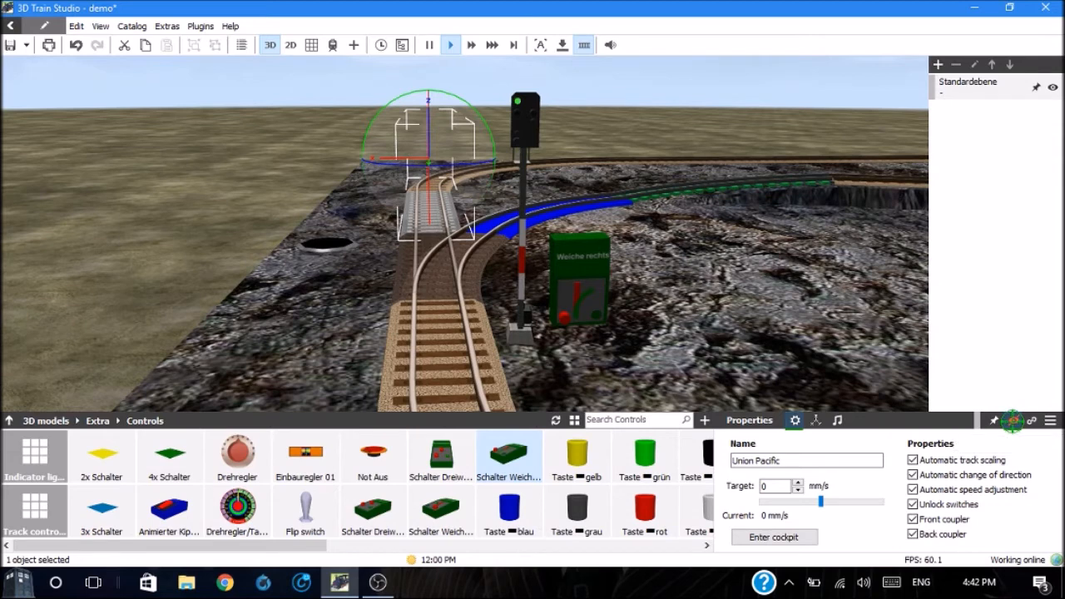
click(1013, 420)
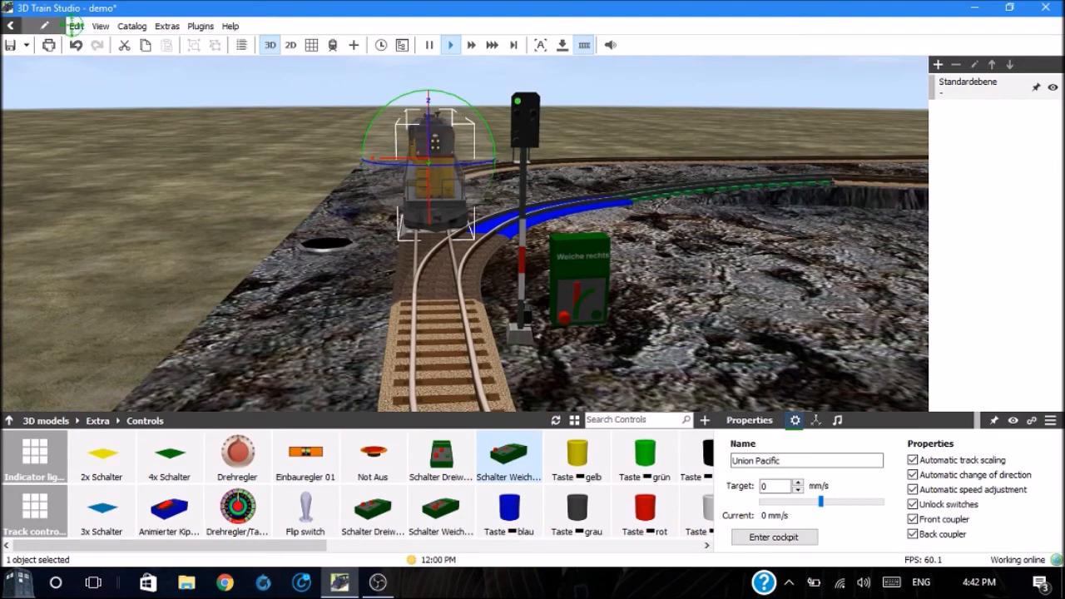
Step: Select the hidden Wagon Union Pacific (braun) from the scene's object list and make it visible
click(75, 26)
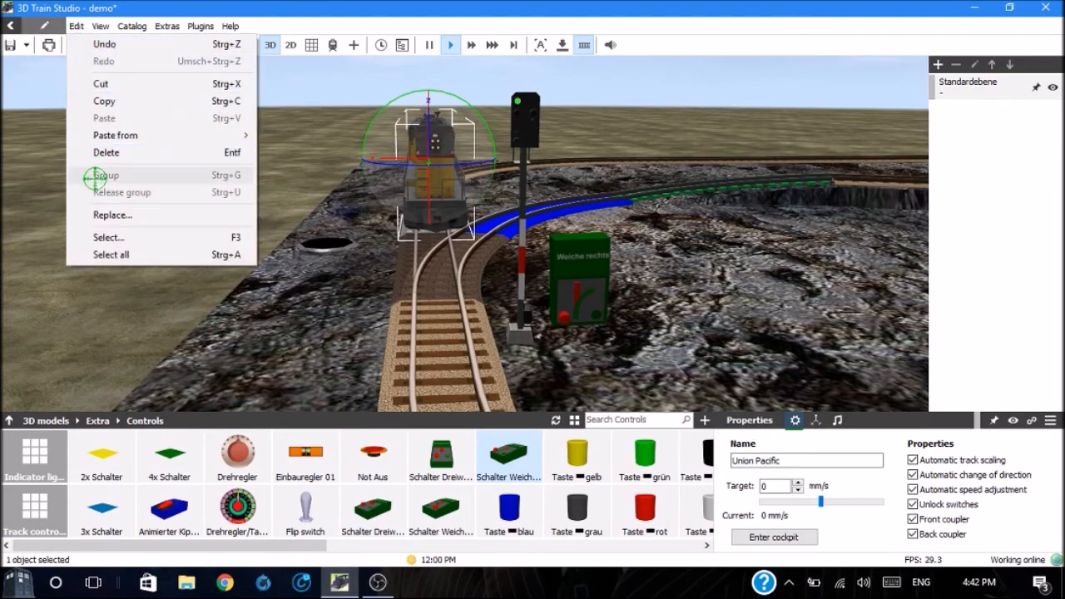
click(106, 238)
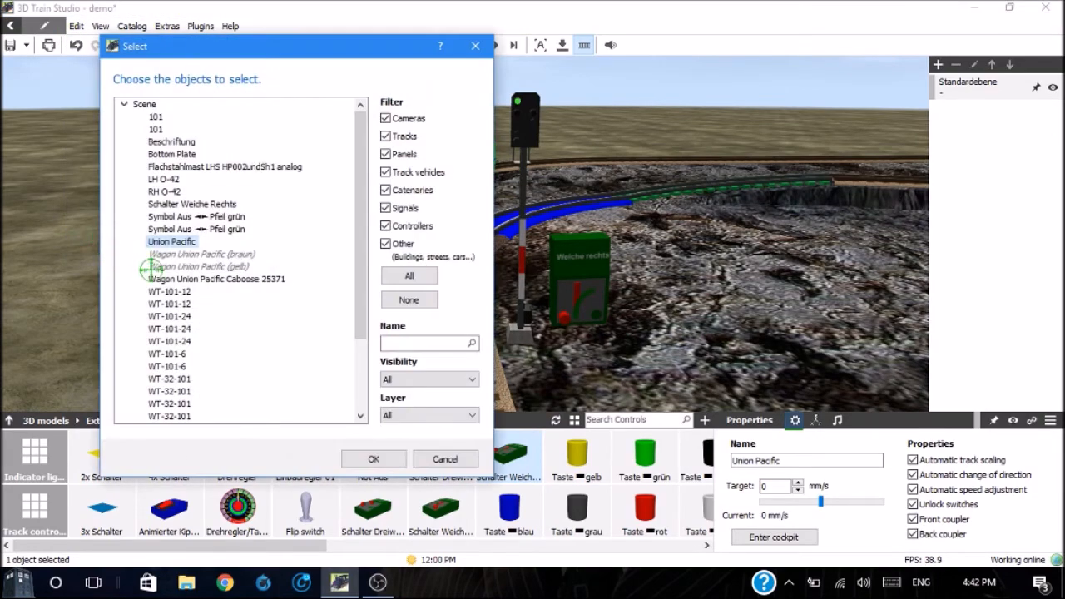
click(163, 254)
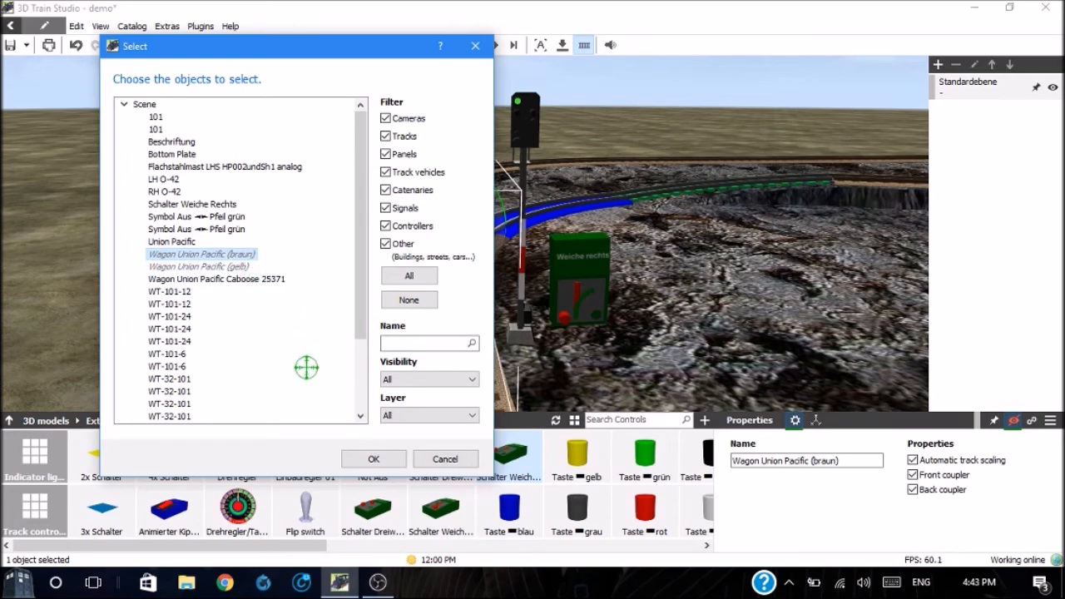
click(366, 460)
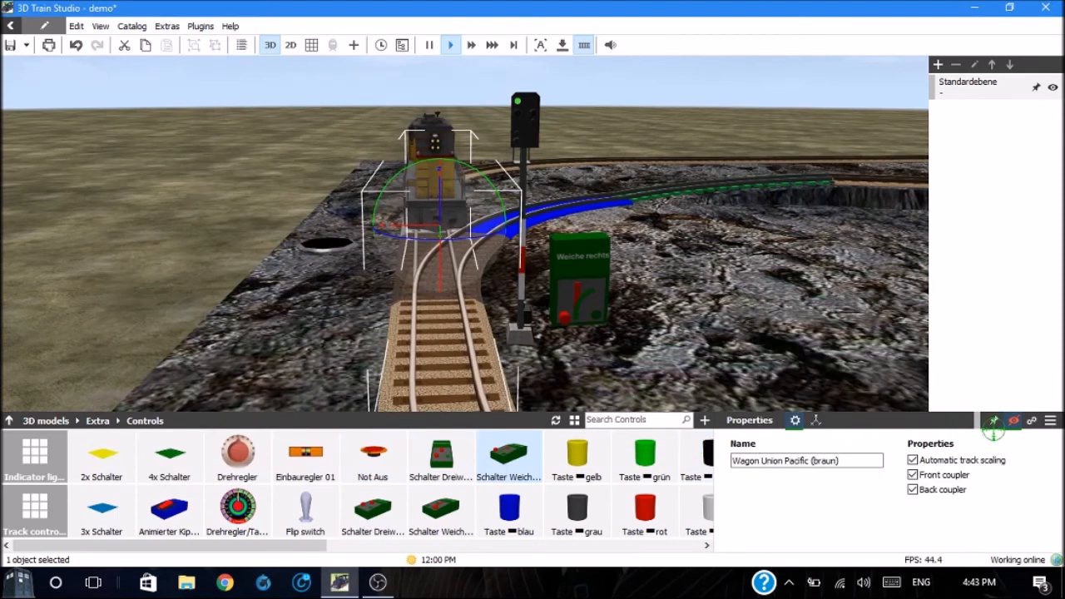
click(1014, 421)
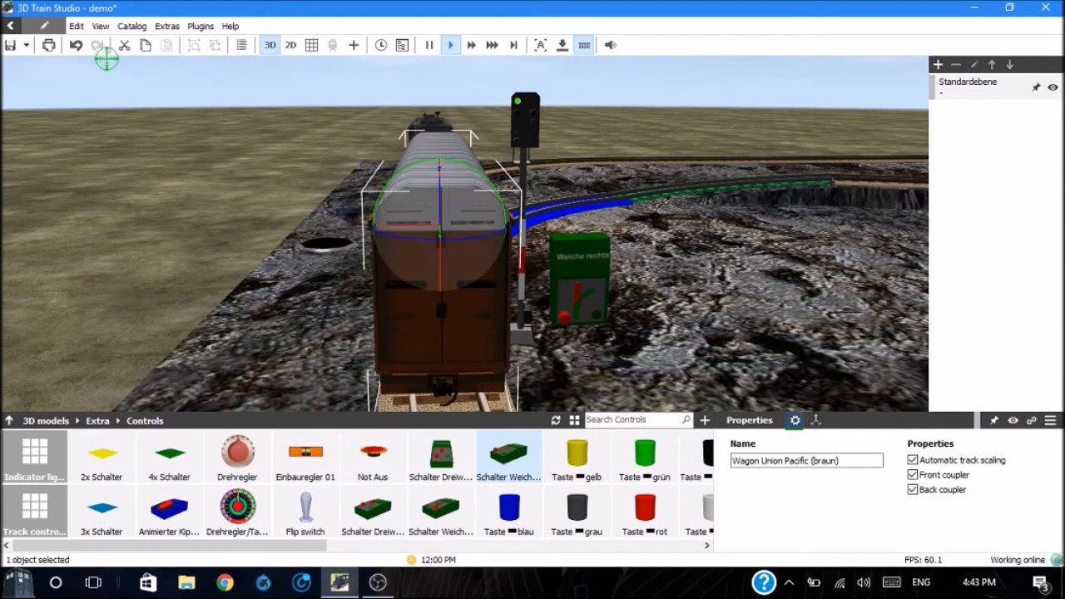
Step: Select the hidden Wagon Union Pacific (gelb) from the scene's object list and make it visible
click(75, 26)
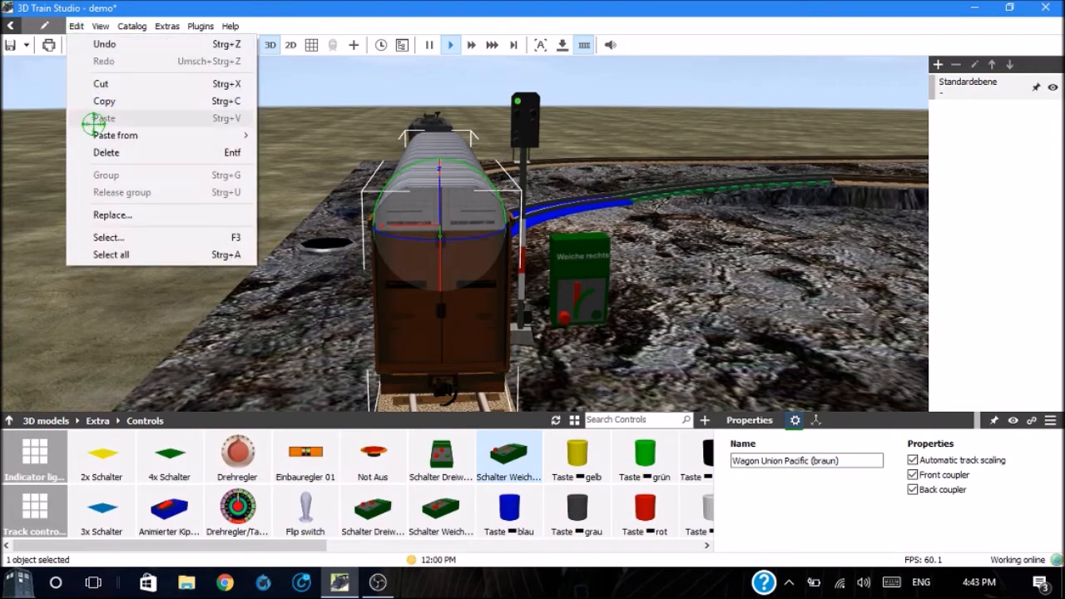
click(98, 237)
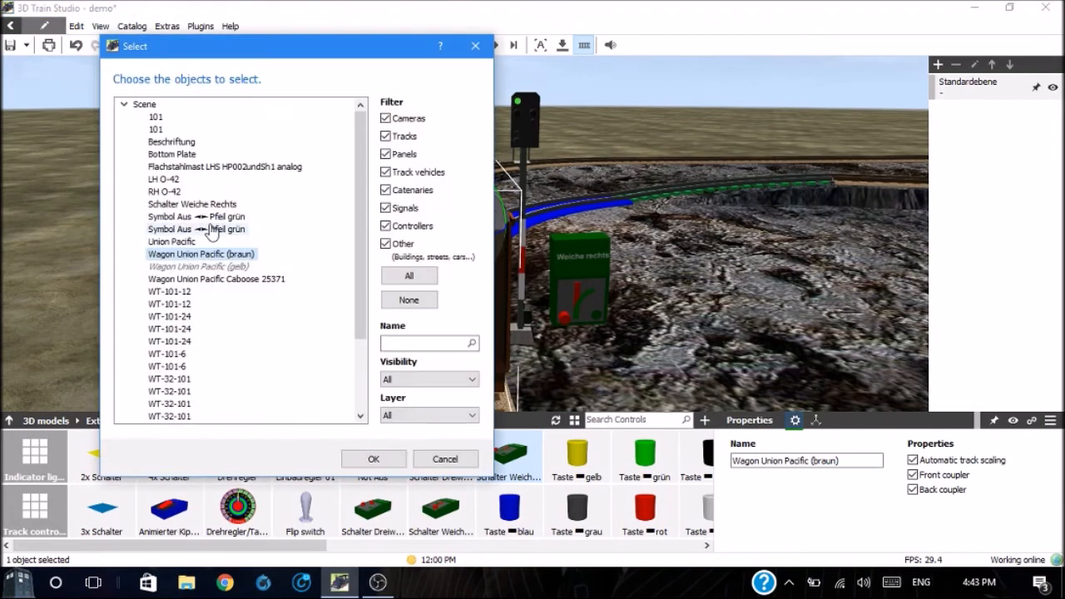
click(204, 267)
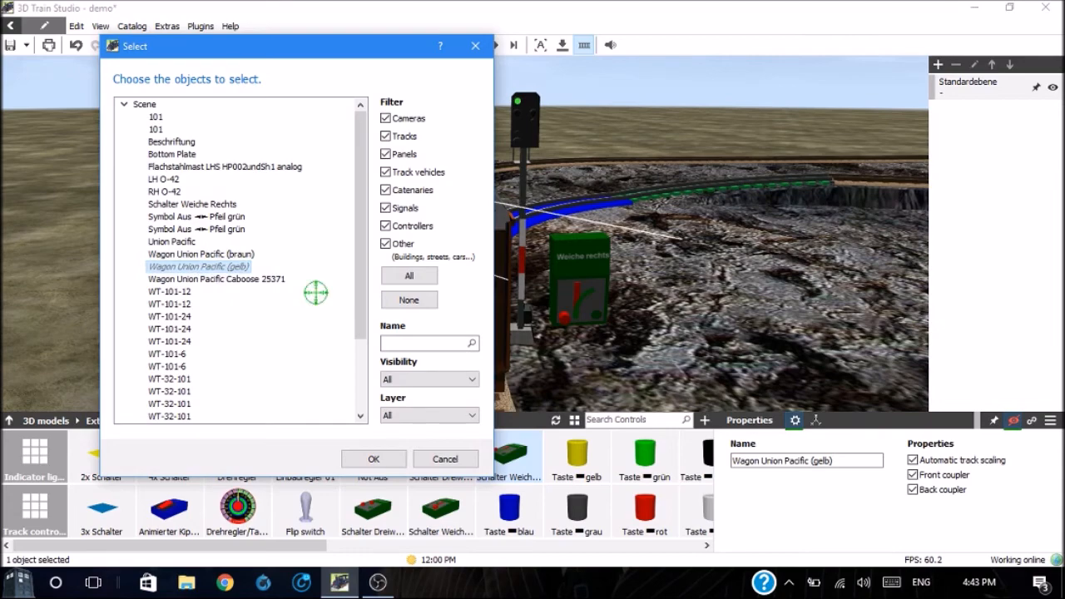
click(371, 459)
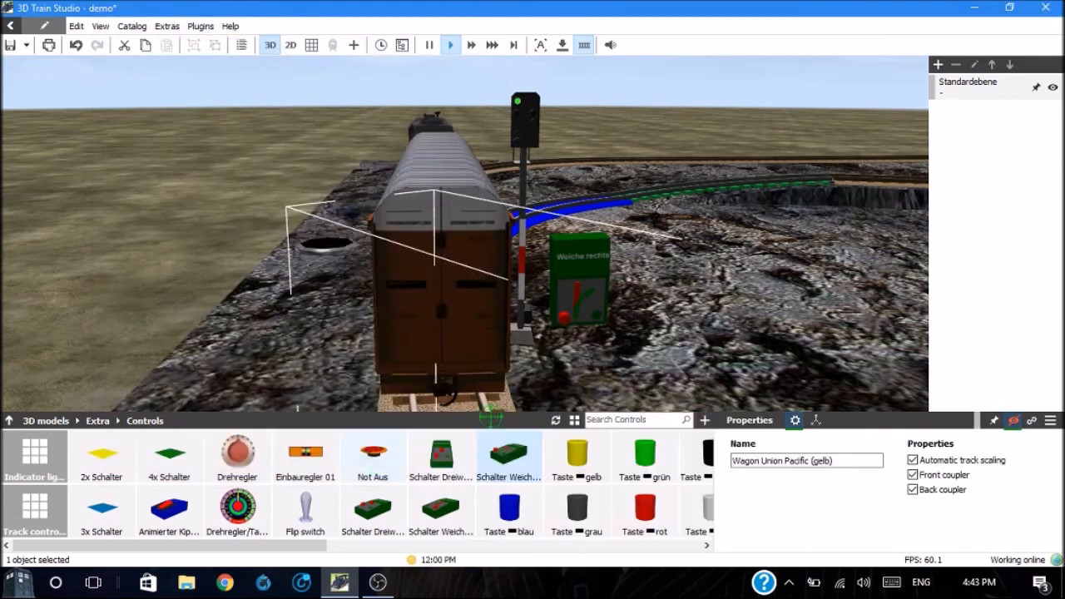
click(1015, 422)
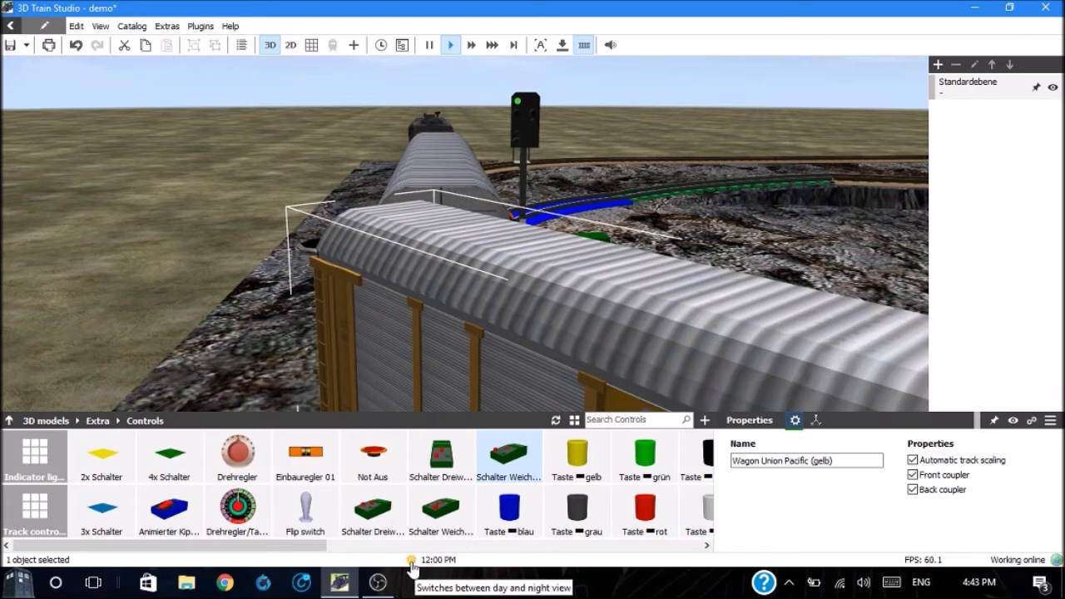
Step: Switch the scene to night and run the Union Pacific locomotive at a target speed of 172 mm/s before stopping it
click(411, 561)
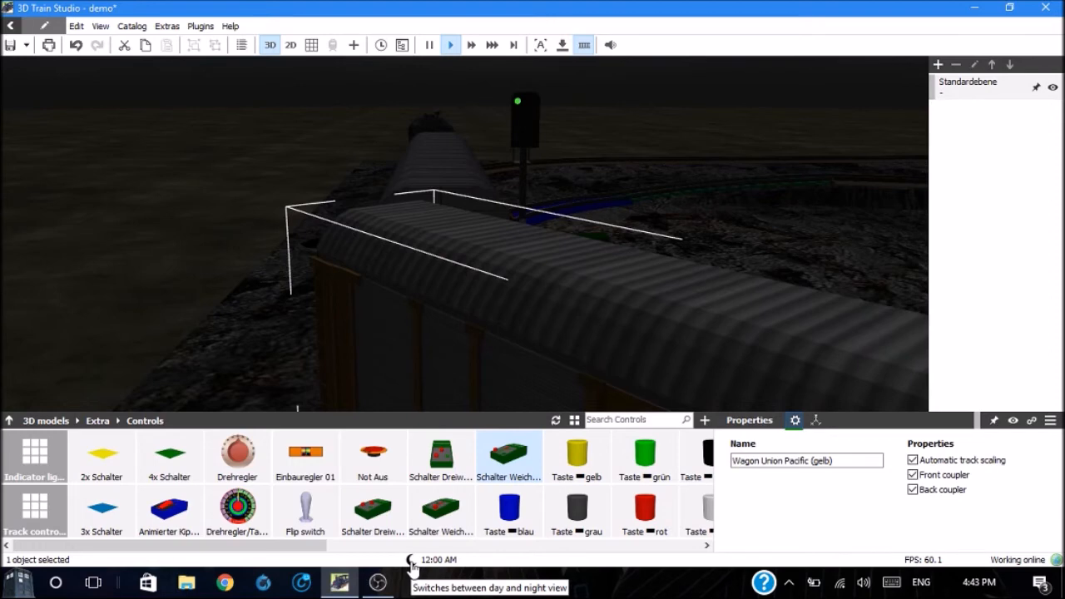
click(430, 124)
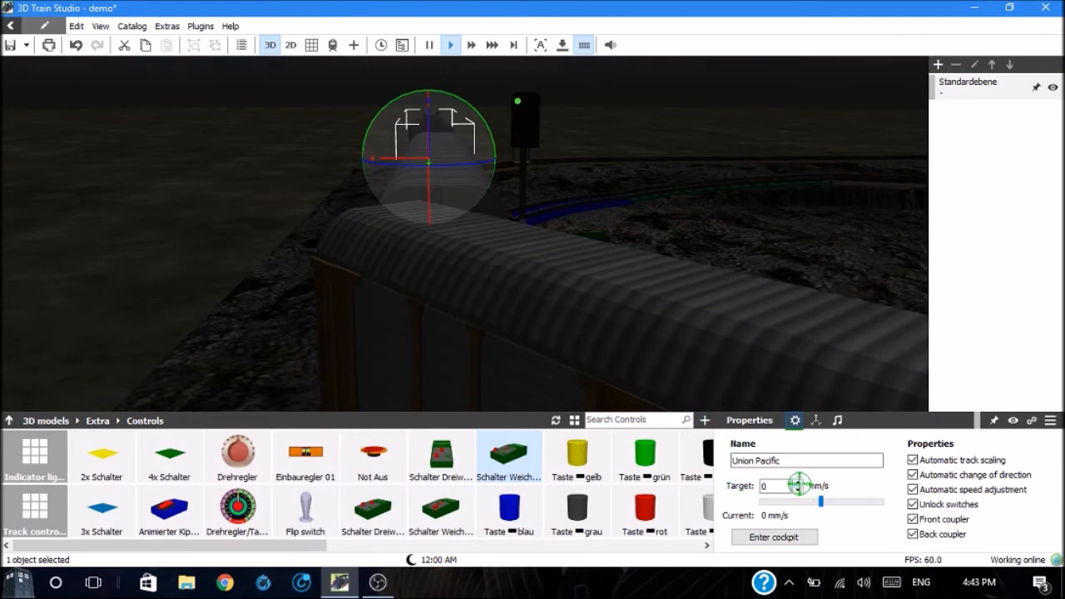
drag(798, 484, 798, 484)
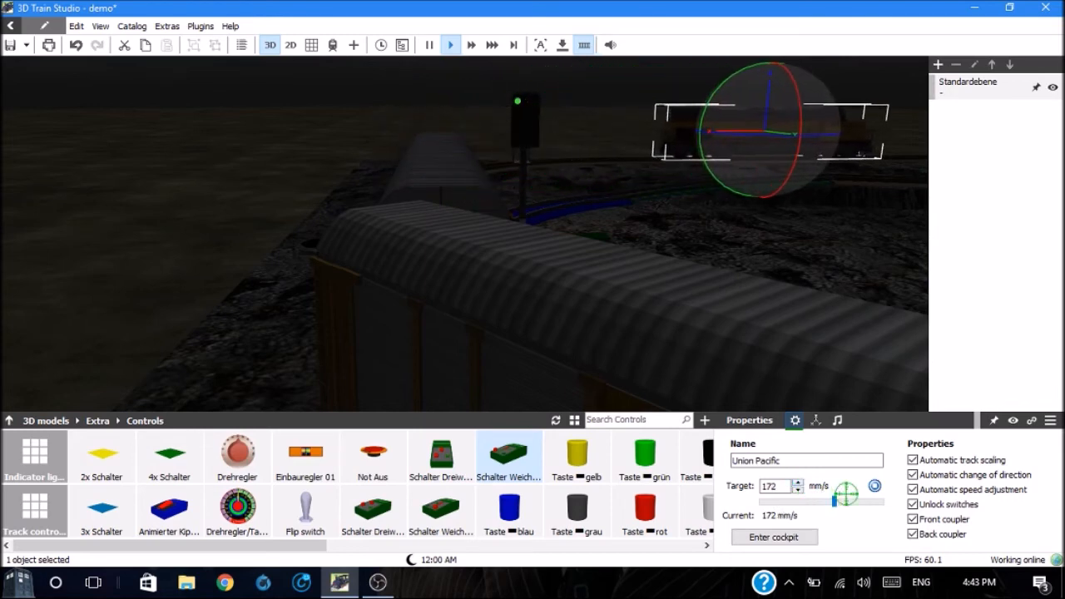
click(875, 485)
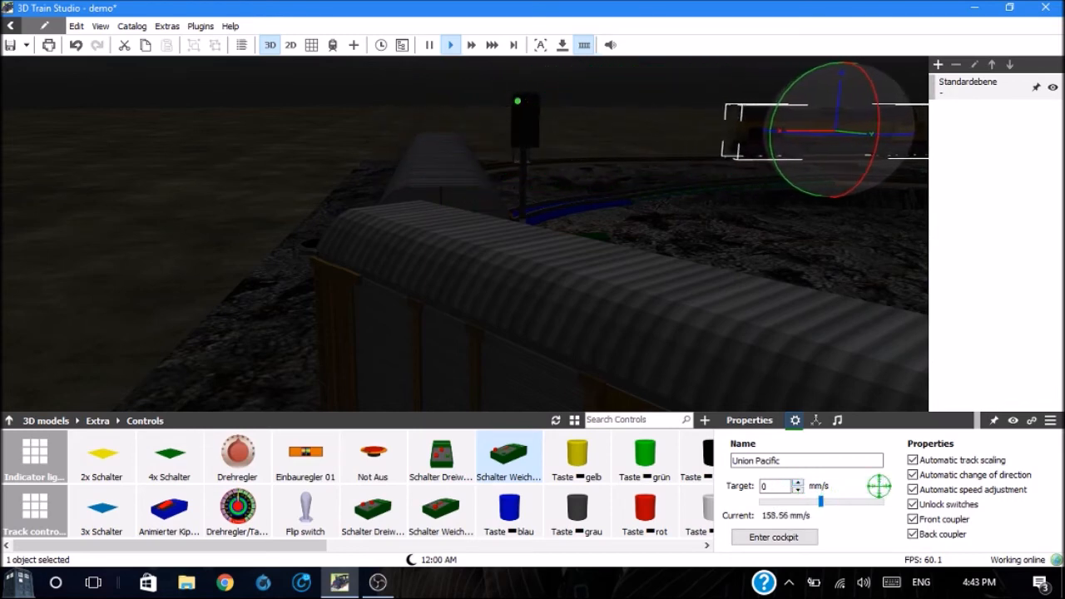
Step: Reverse the Union Pacific locomotive at a target speed of -20 mm/s and deselect it
click(799, 489)
click(798, 489)
click(799, 489)
click(799, 489)
click(799, 489)
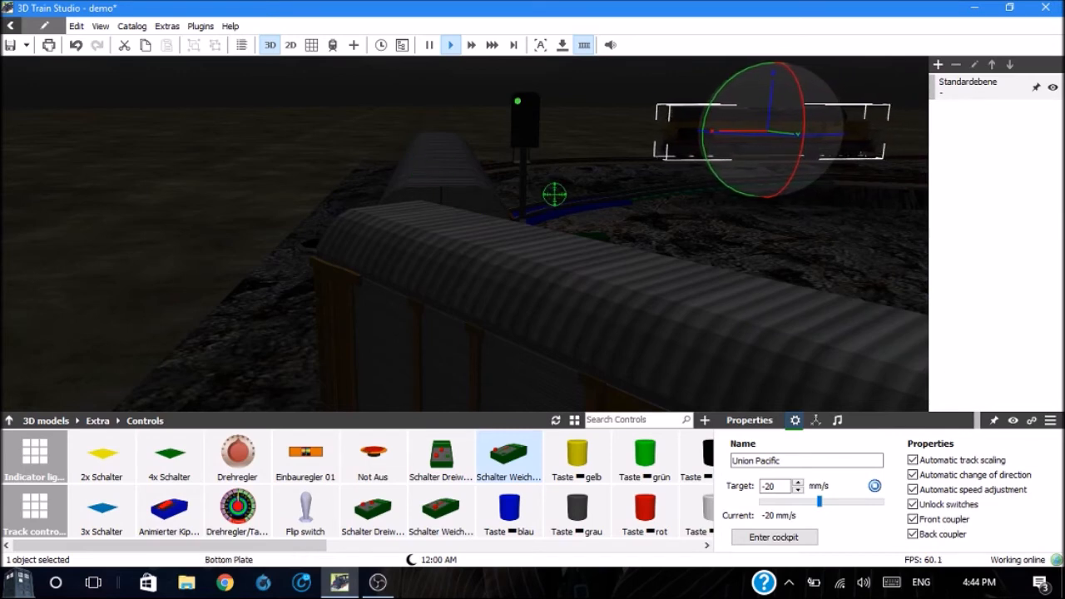
click(666, 222)
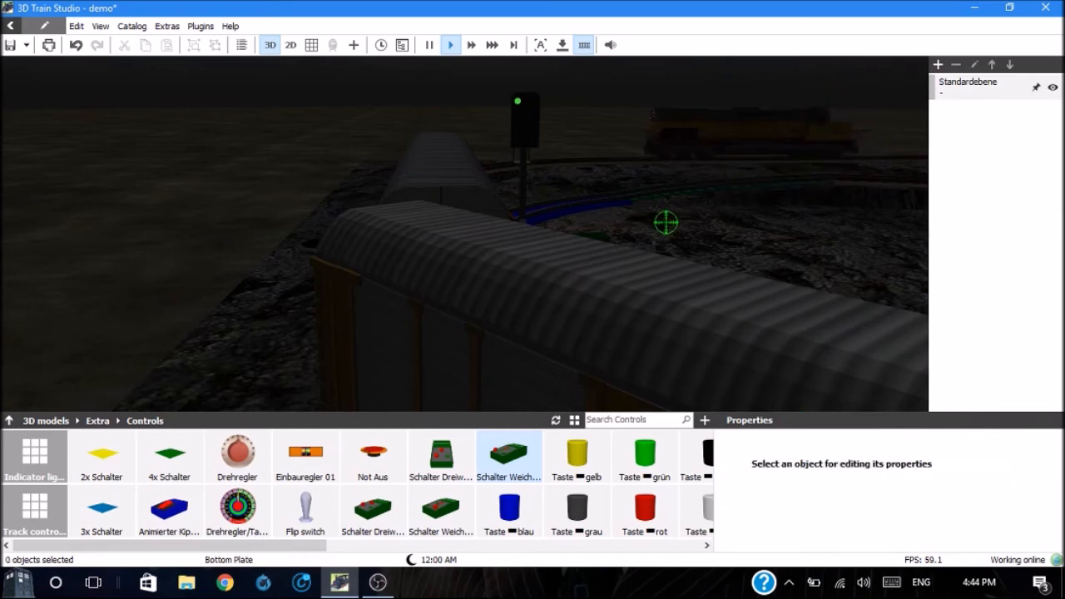
Step: Back the Union Pacific locomotive toward the wagons at a target speed of -48 mm/s, and stop it on the straight track
right_drag(666, 216, 665, 214)
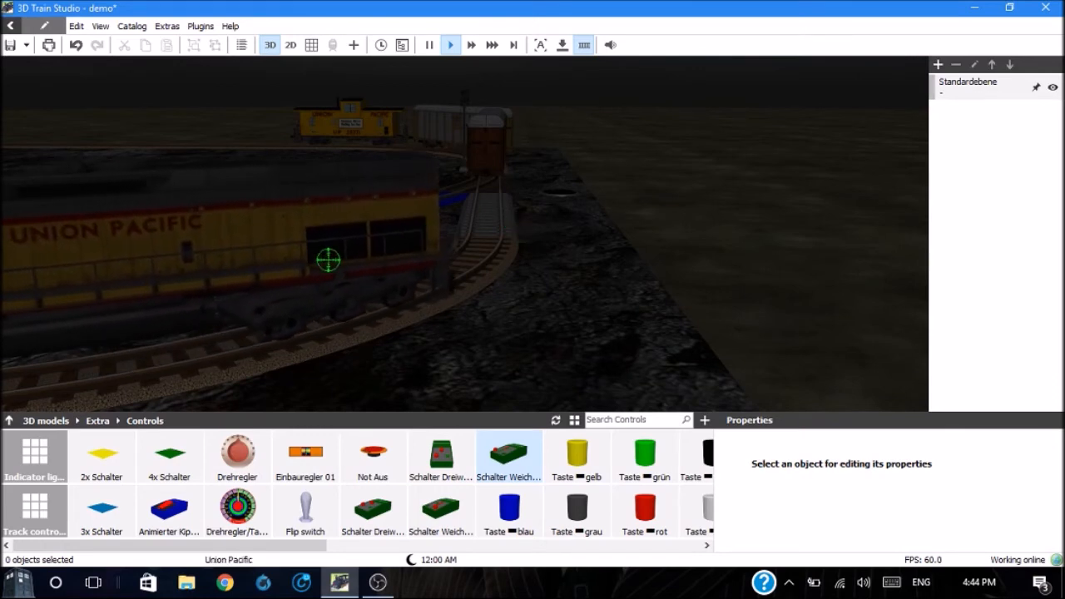
click(287, 236)
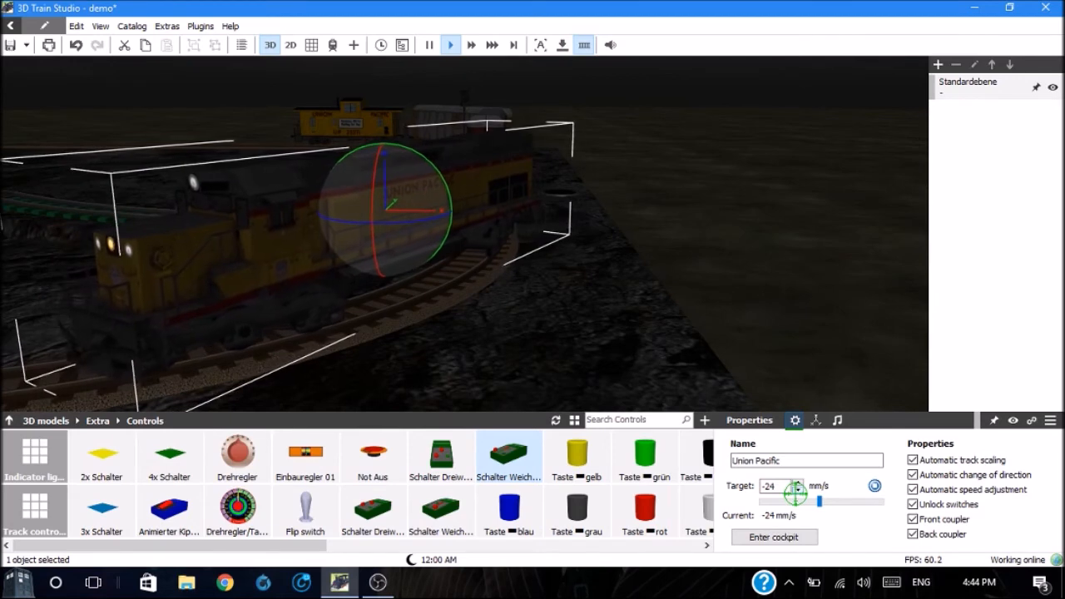
click(796, 494)
click(796, 490)
click(796, 490)
click(797, 490)
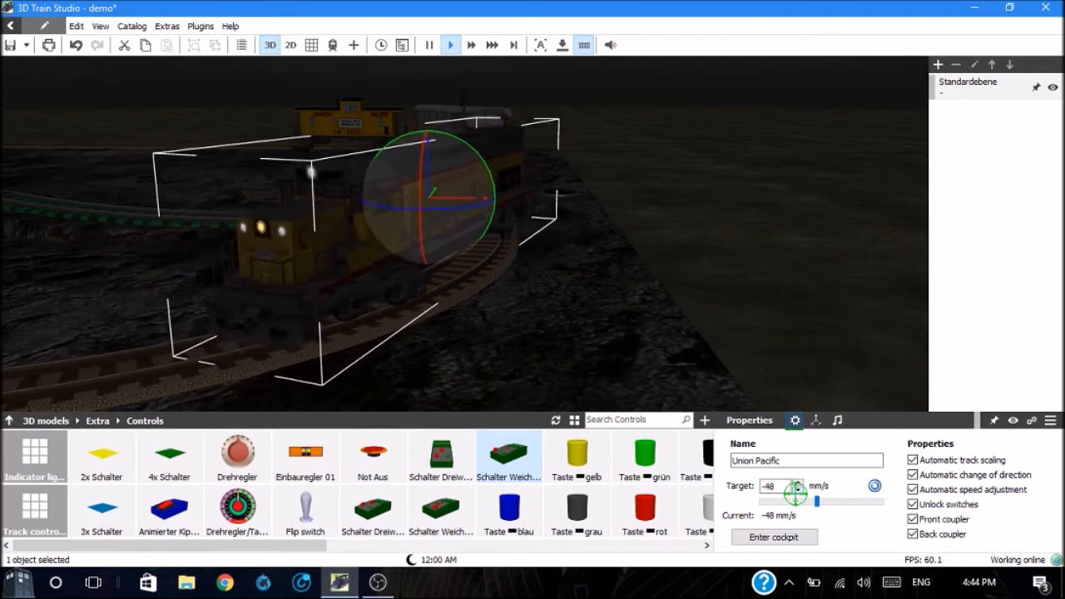
click(797, 490)
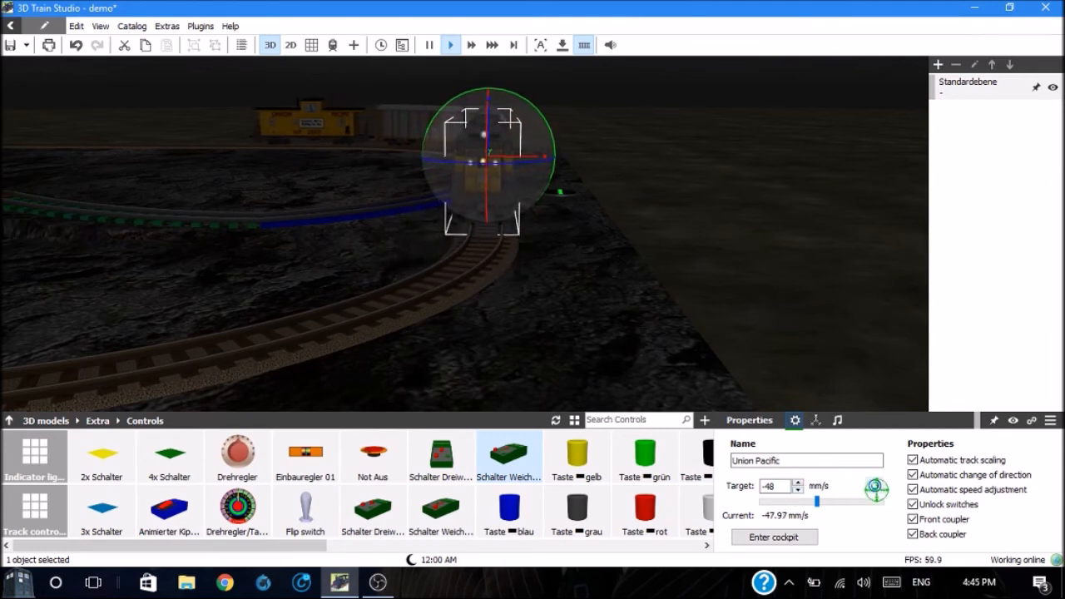
click(872, 482)
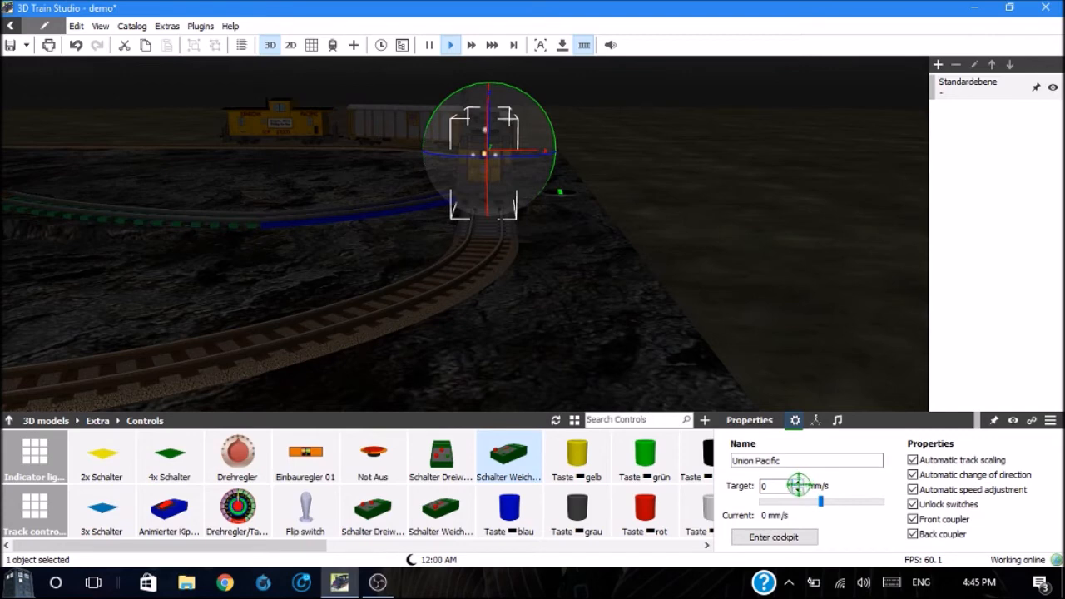
Step: Run the Union Pacific train forward at 96 mm/s, deselect it, and view the signal and indicator light at the switch
scroll(797, 485, up, 10)
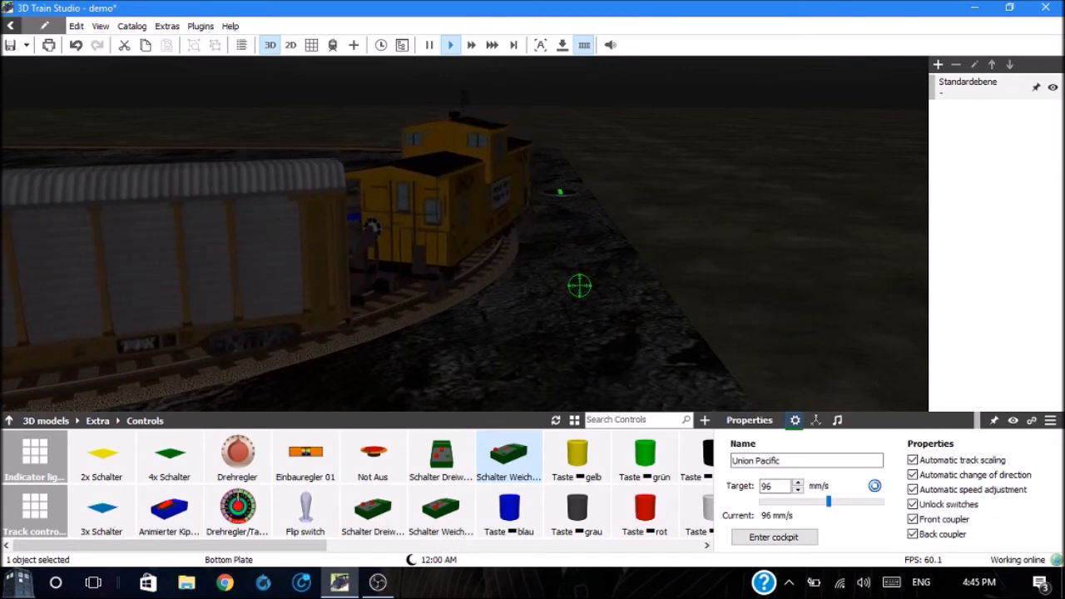
click(726, 257)
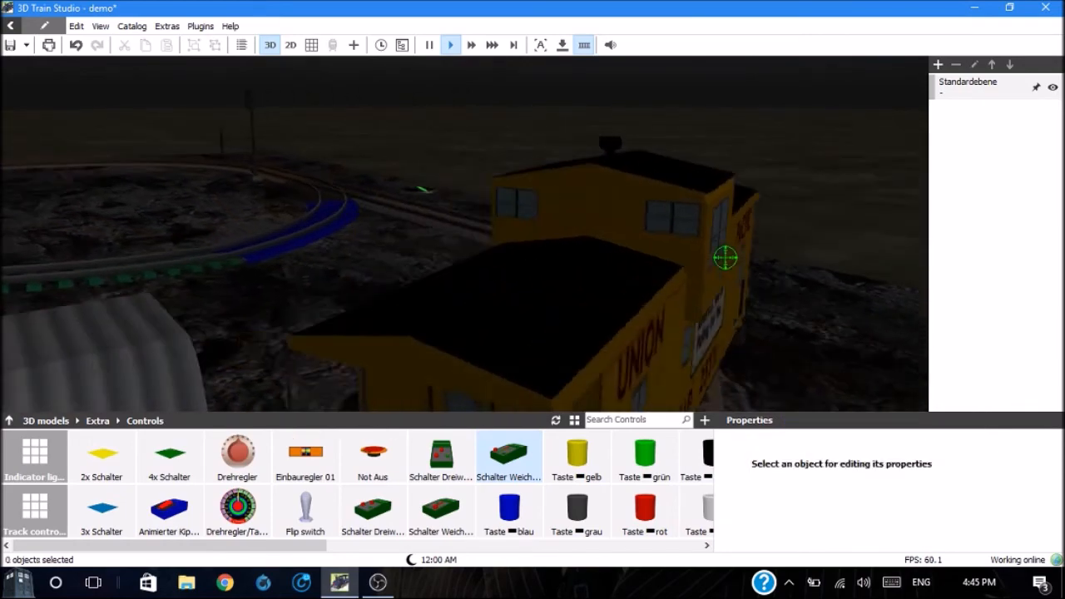
key(Left)
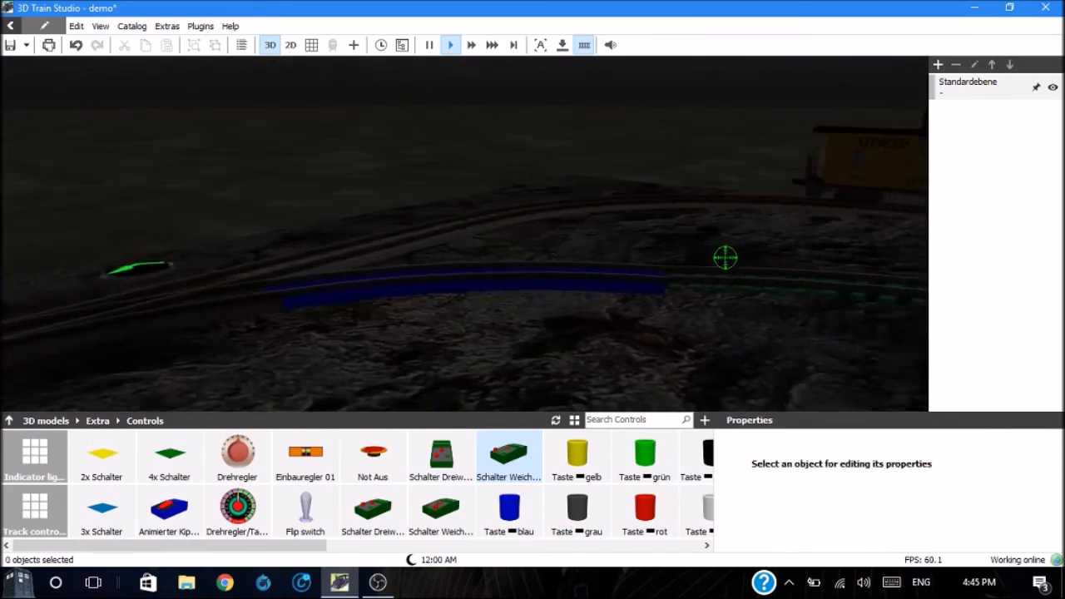
key(Right)
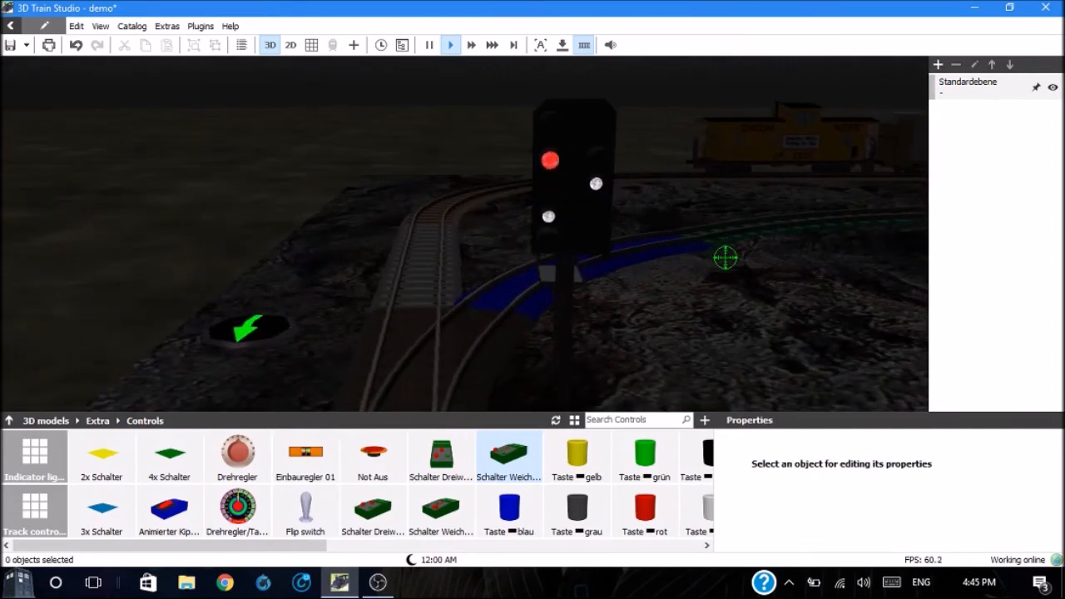
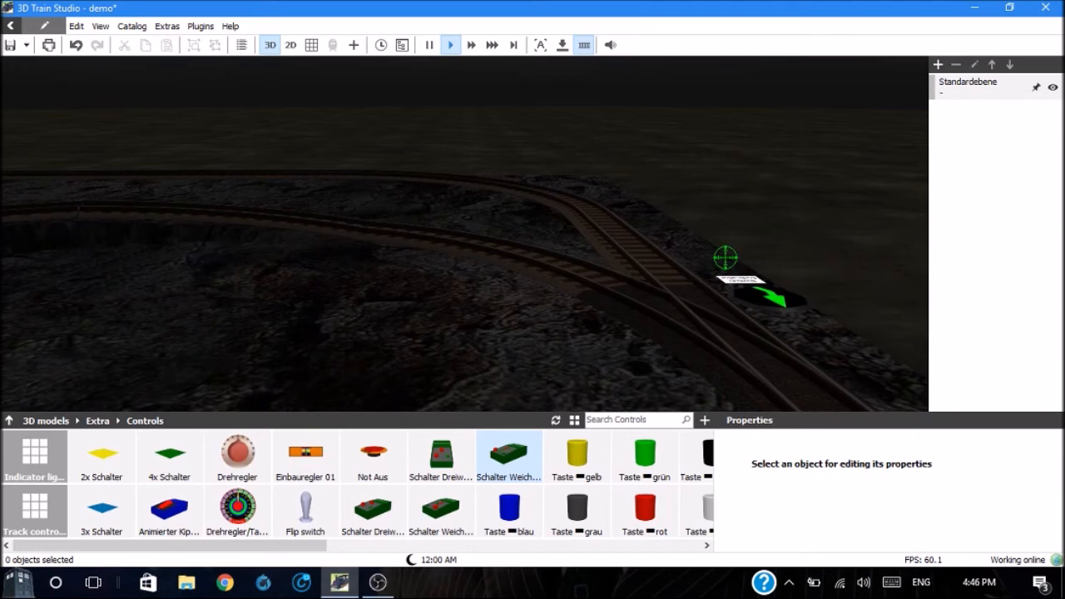
Step: Browse the Scenery catalog's Fences and Walls models for the layout
scroll(726, 258, down, 6)
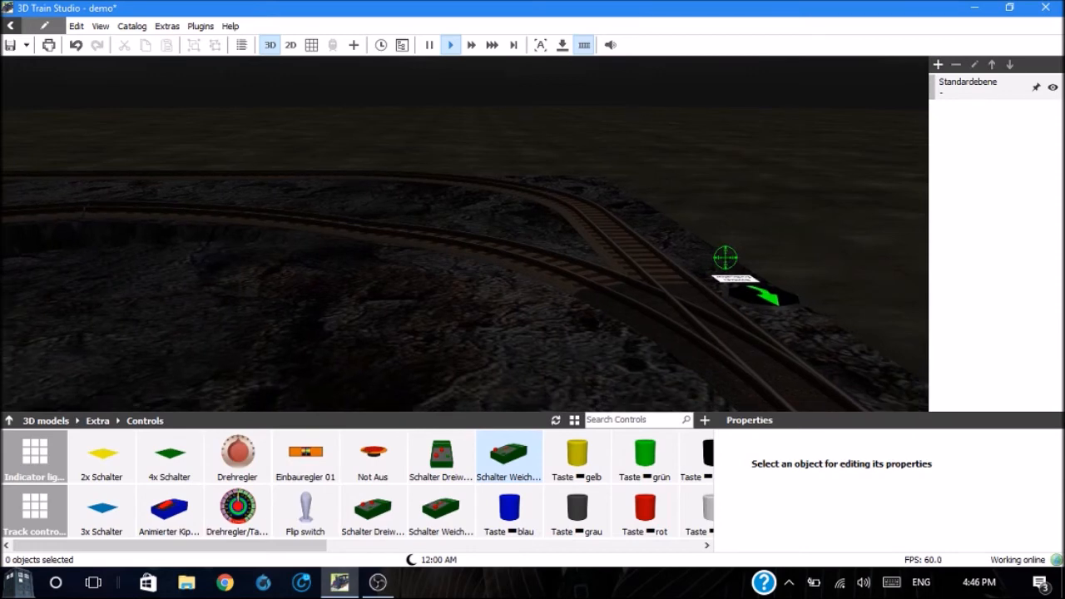
scroll(725, 258, down, 5)
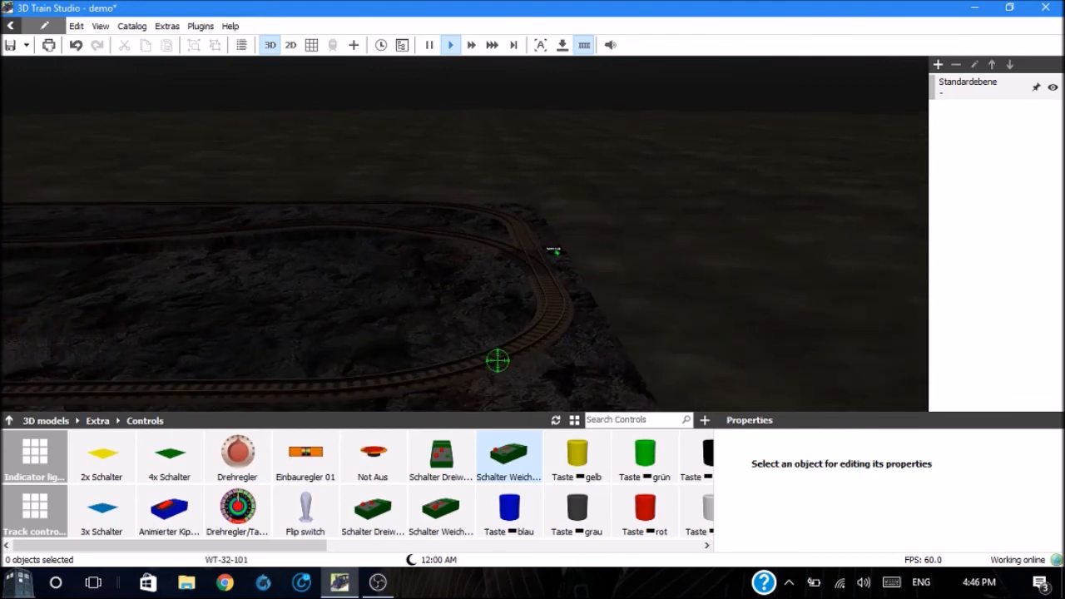
mouse_move(108, 452)
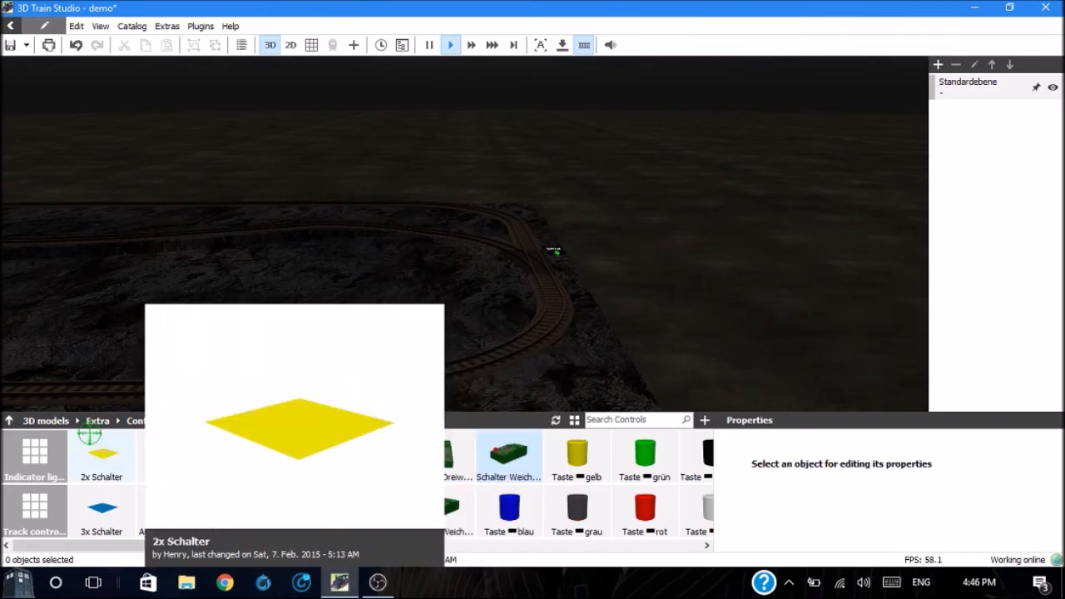
click(42, 420)
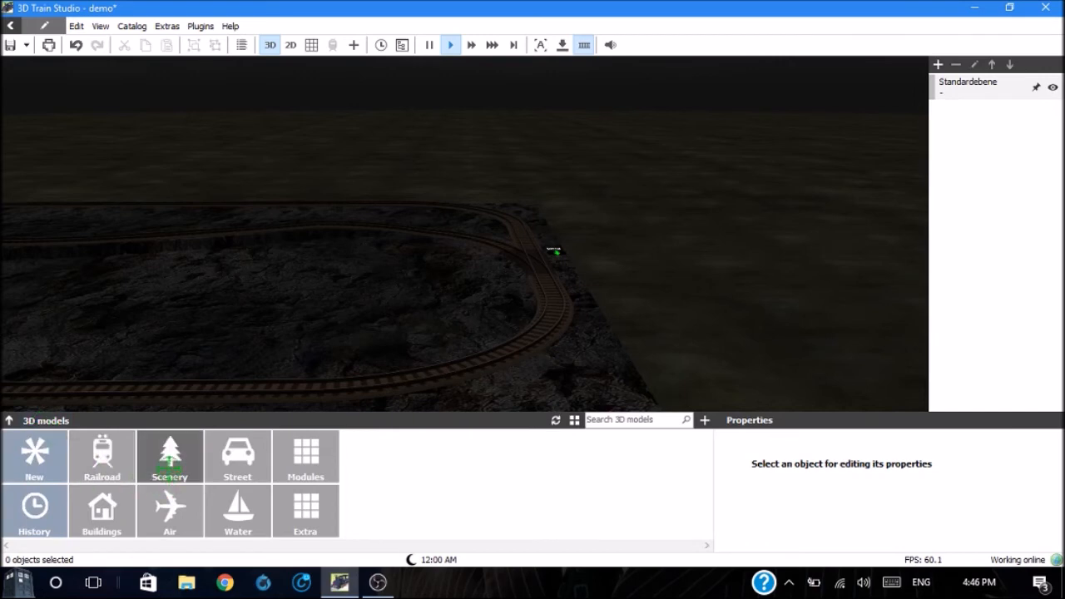
click(170, 462)
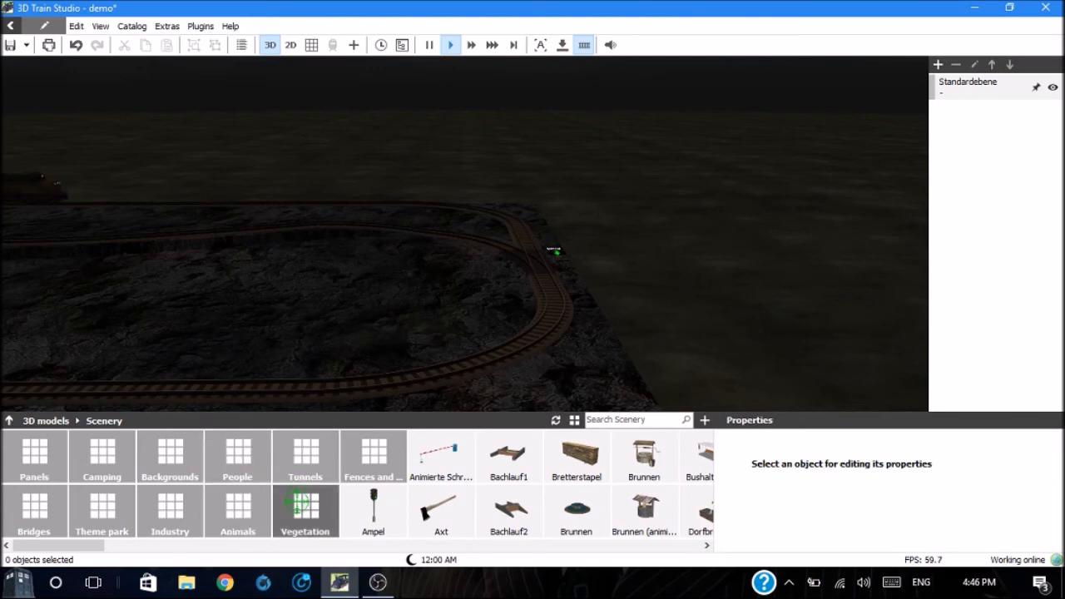
click(372, 456)
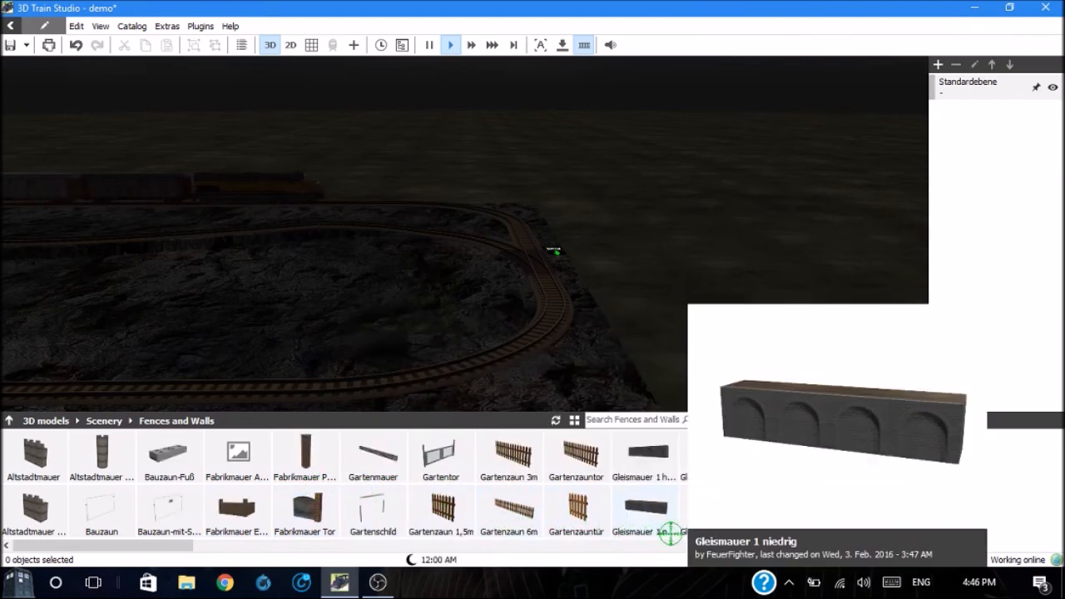
scroll(705, 546, right, 5)
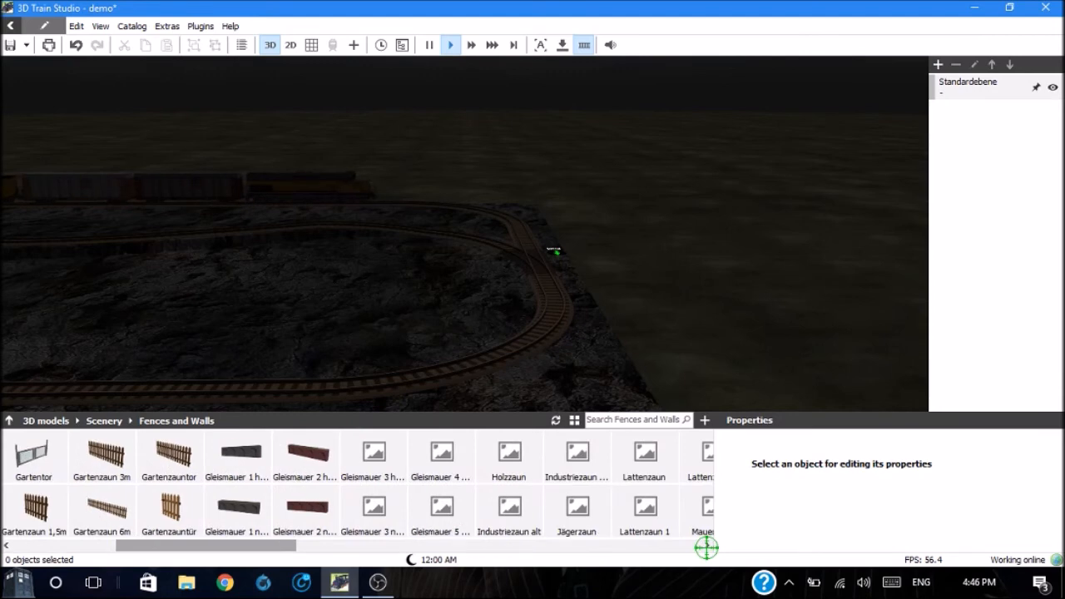
click(706, 546)
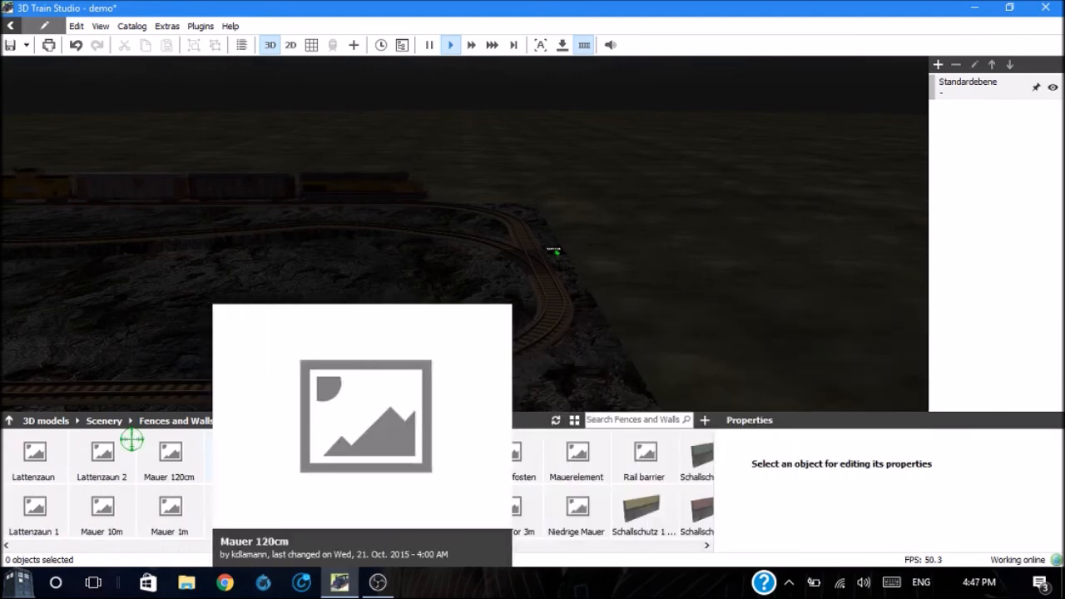
Step: Place the Laterne Nostalgie animiert street lamp from the Street catalog beside the track switch and deselect it
click(46, 421)
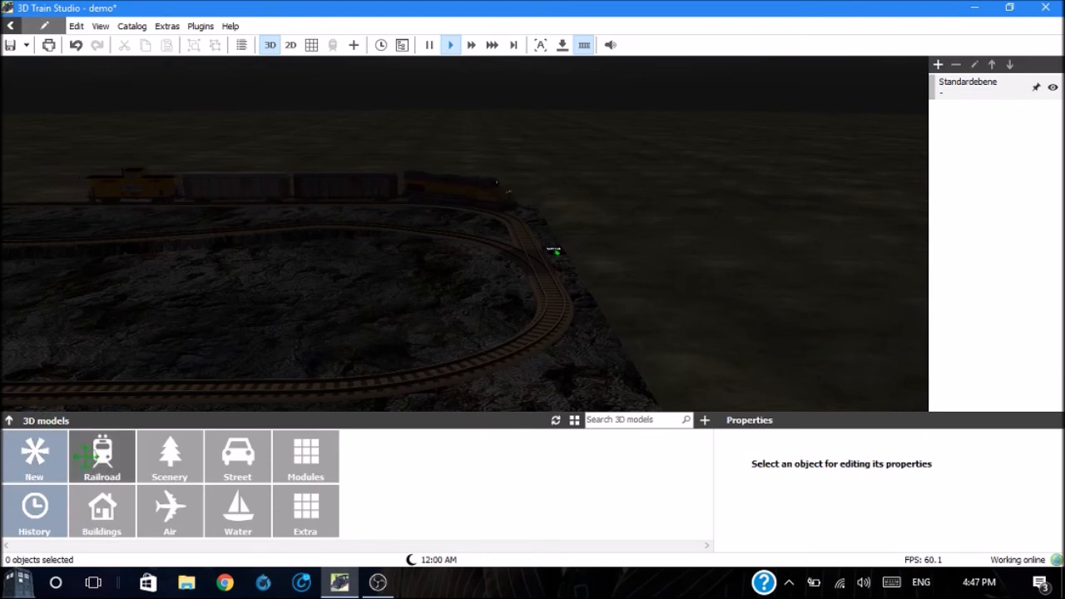
click(238, 453)
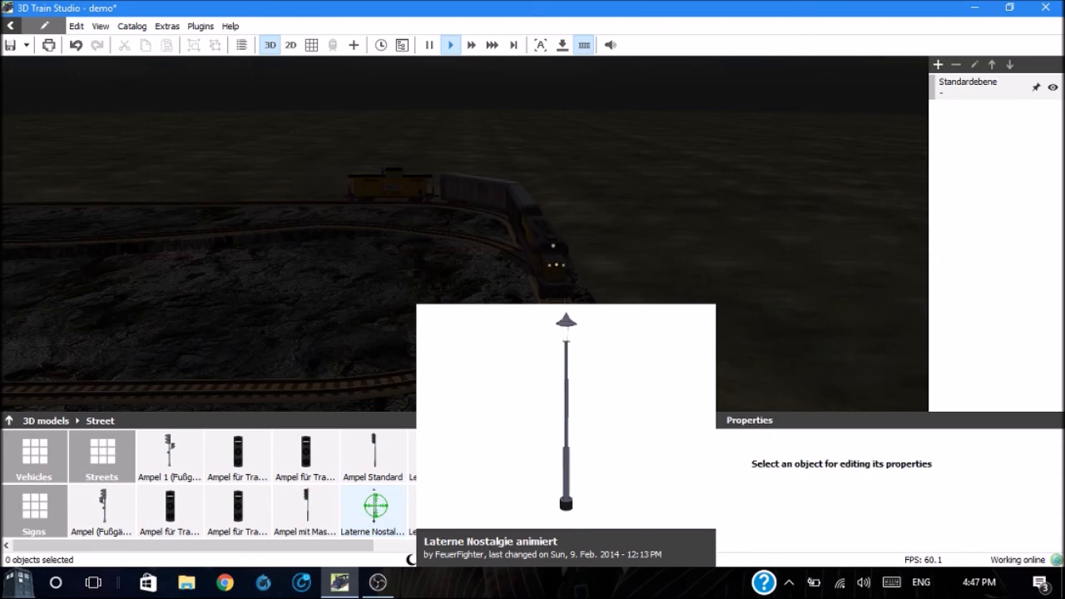
drag(375, 505, 504, 259)
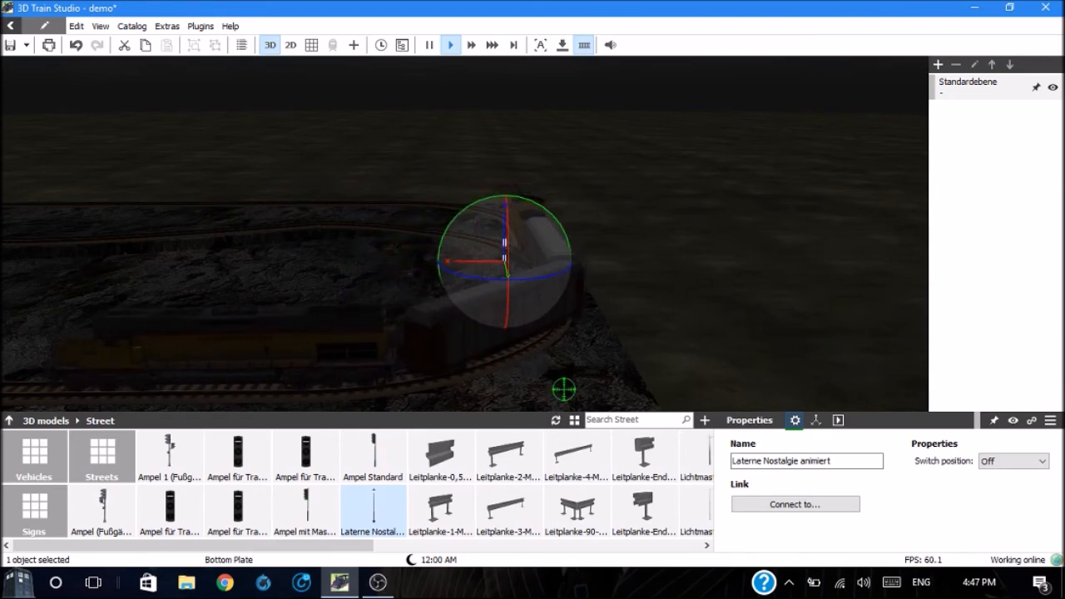
click(736, 502)
click(661, 306)
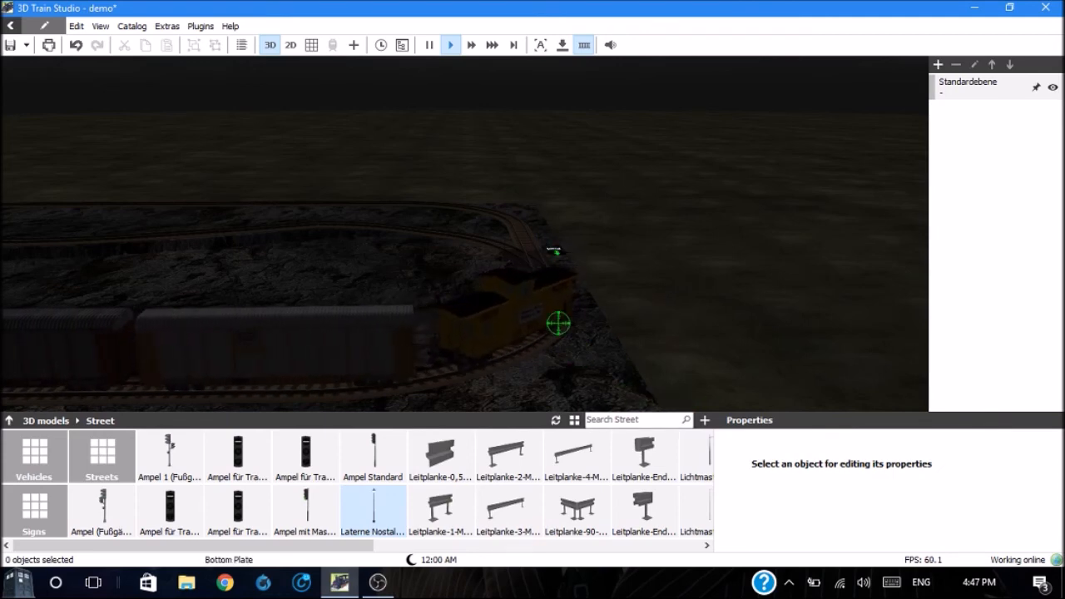
Step: Select the nostalgic lantern beside the track switch and set its switch position to On
click(507, 250)
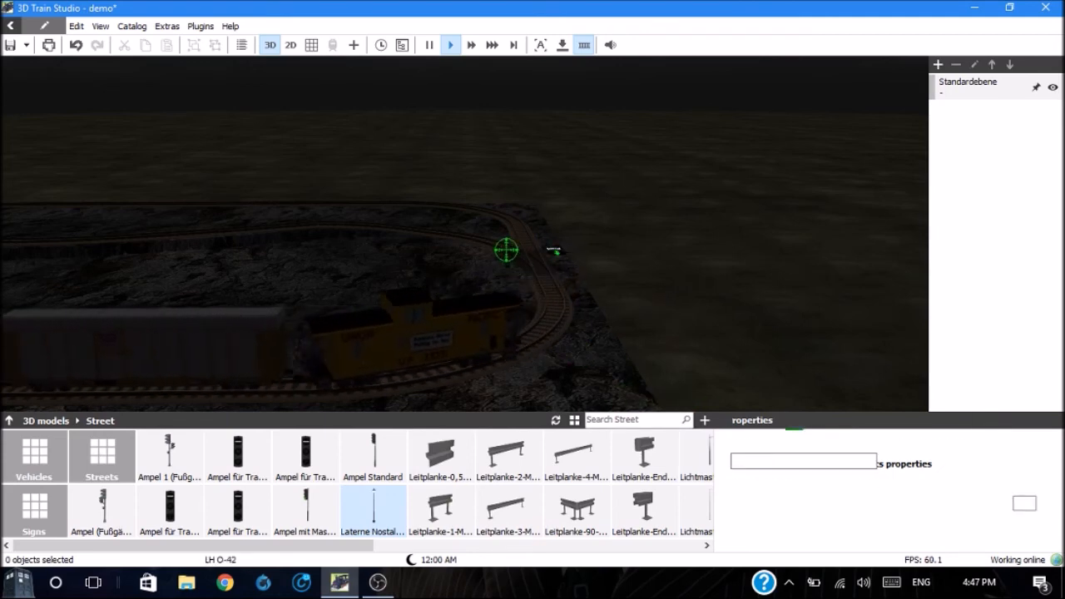
click(497, 255)
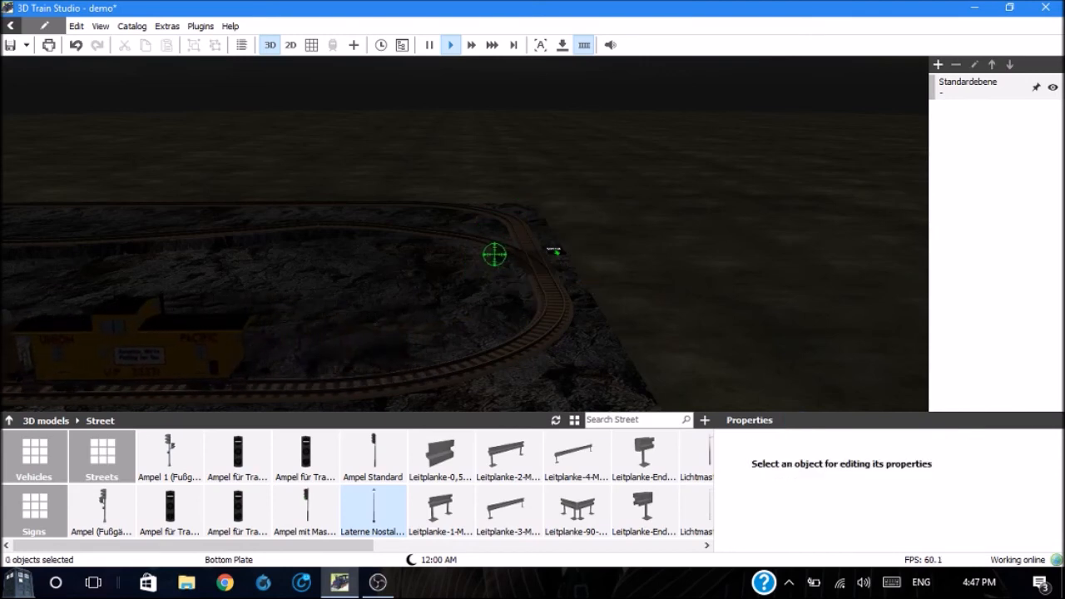
scroll(495, 255, up, 6)
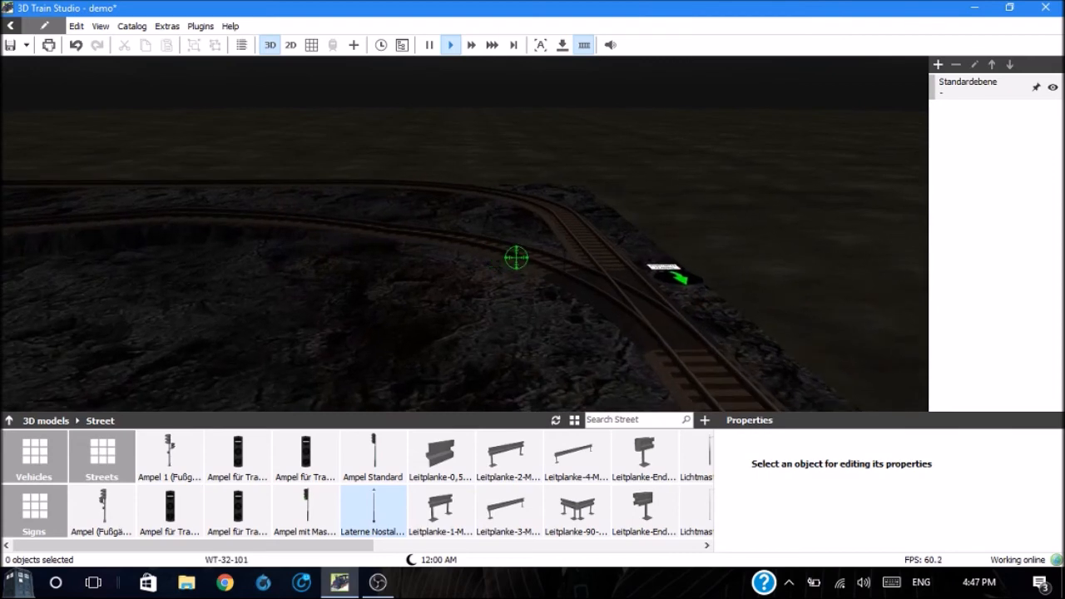
click(562, 270)
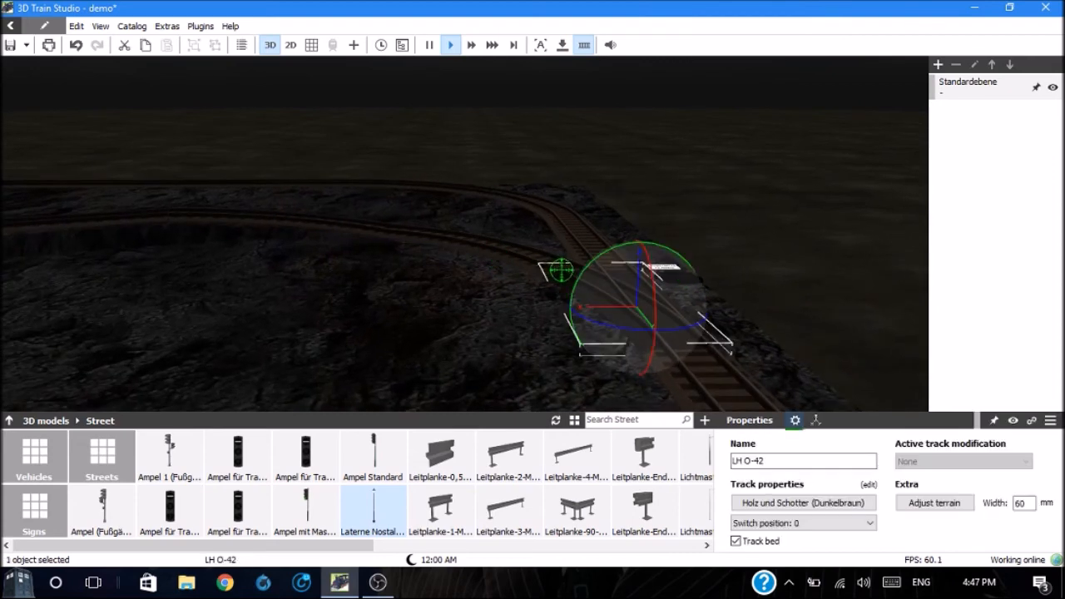
click(567, 269)
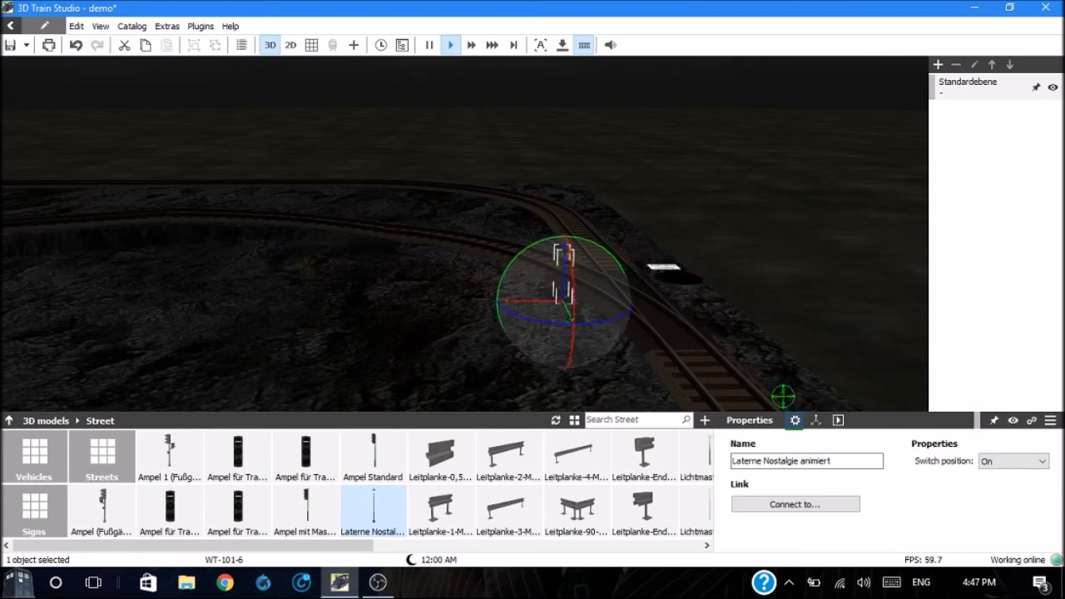
Step: Set the lantern's switch position to Off and back to On, and deselect it
click(1042, 465)
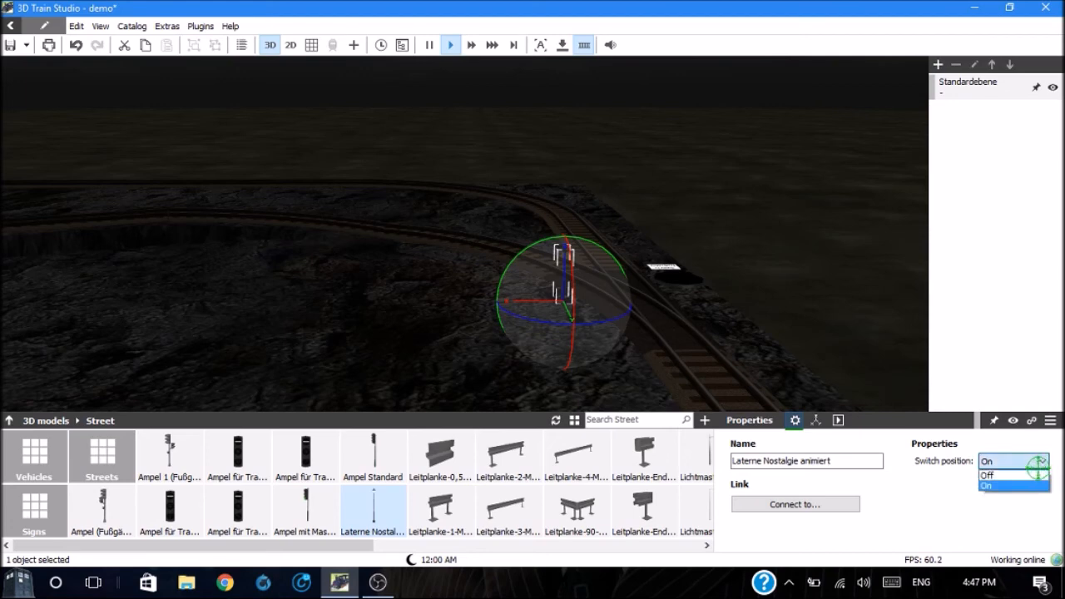
click(1026, 476)
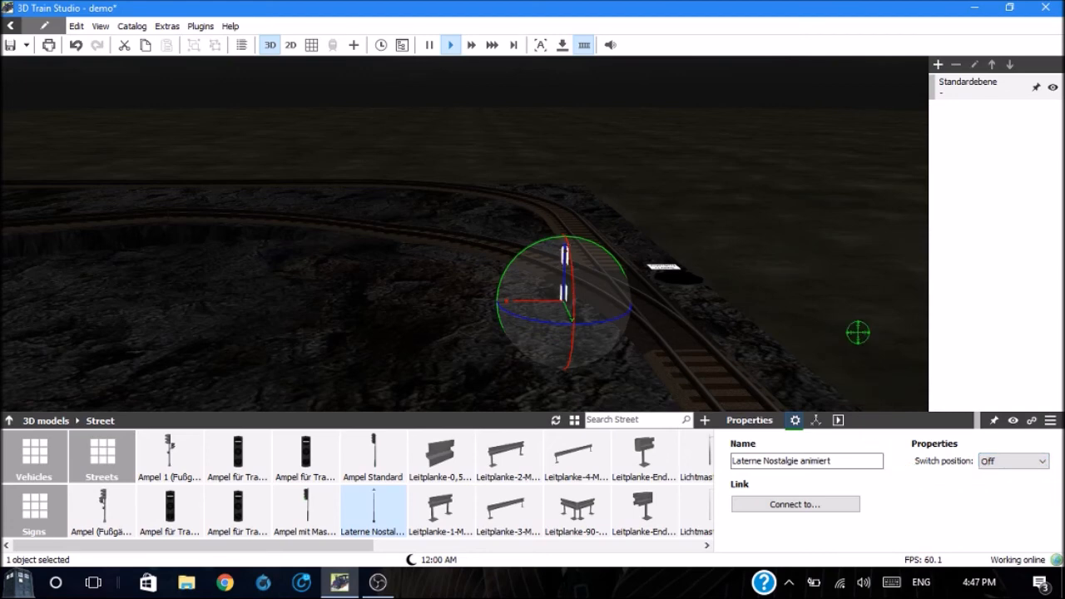
click(855, 295)
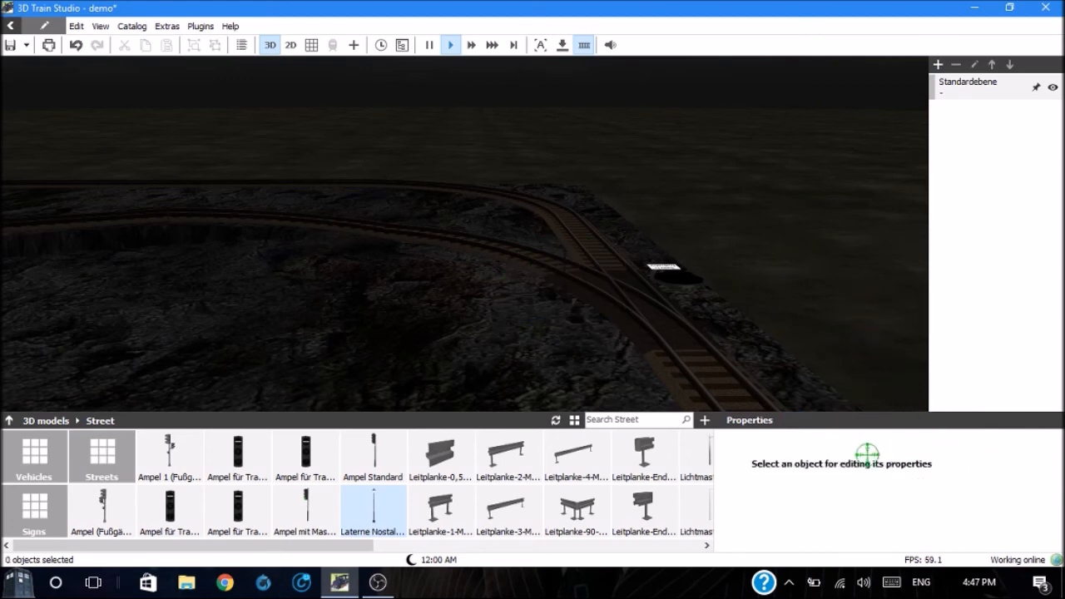
click(564, 256)
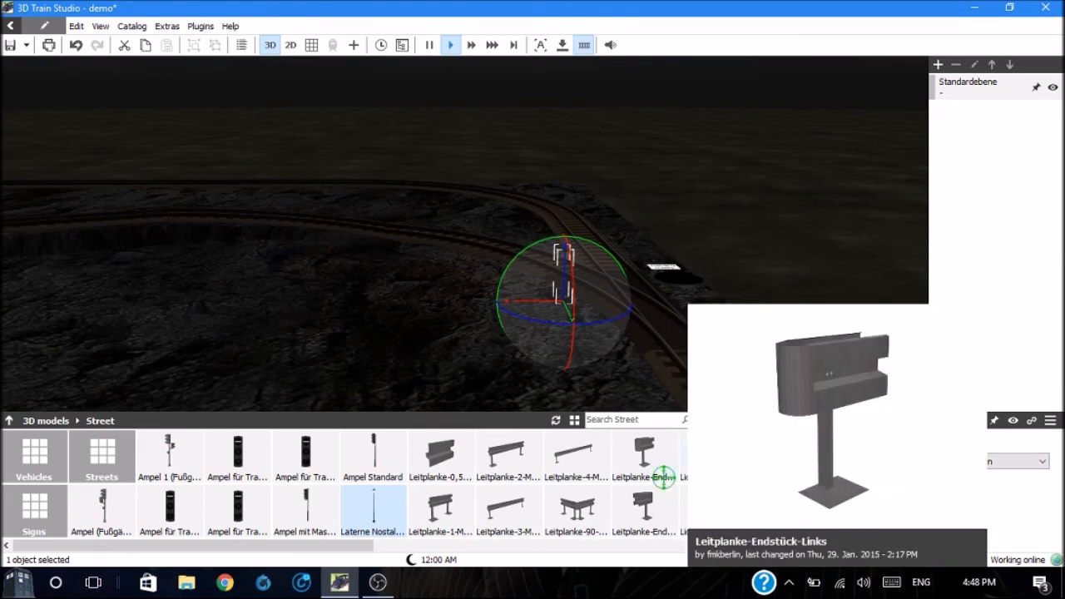
click(562, 406)
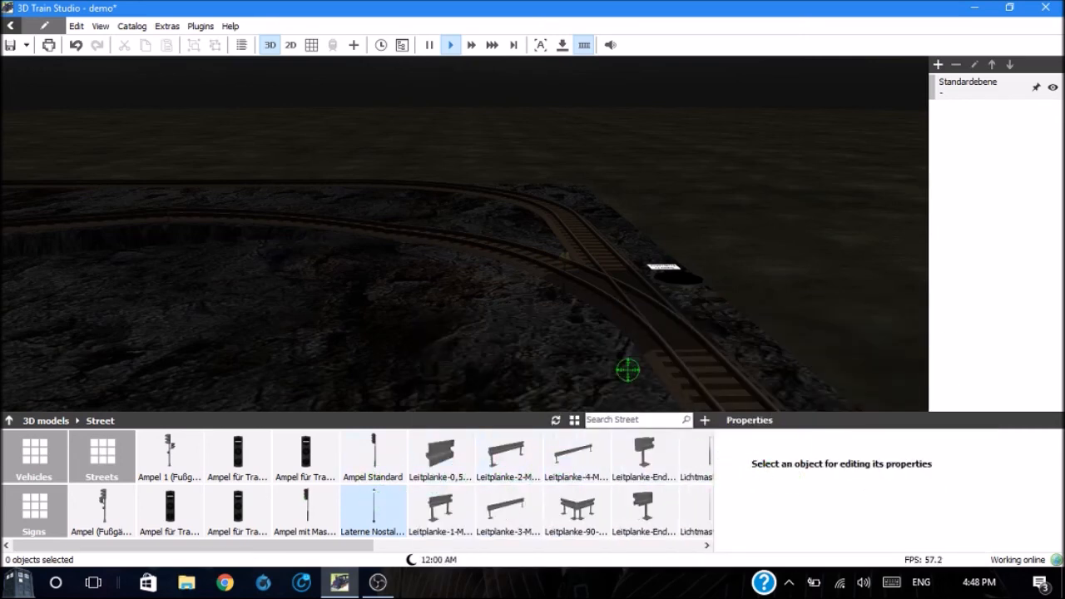
Step: Turn off Auto mode for all of the lantern's animations and start them manually
click(564, 264)
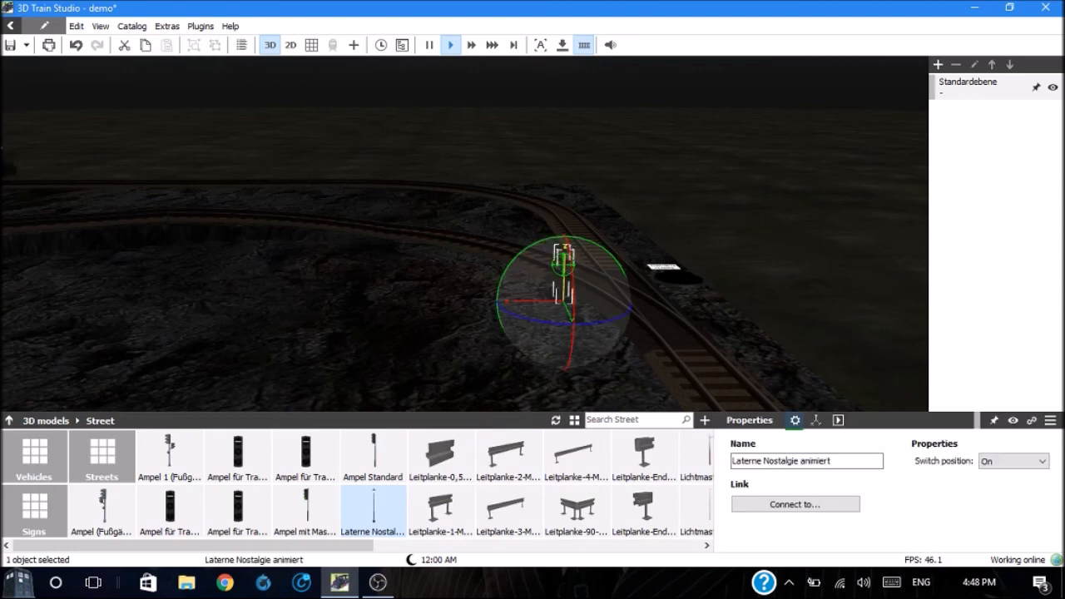
click(838, 420)
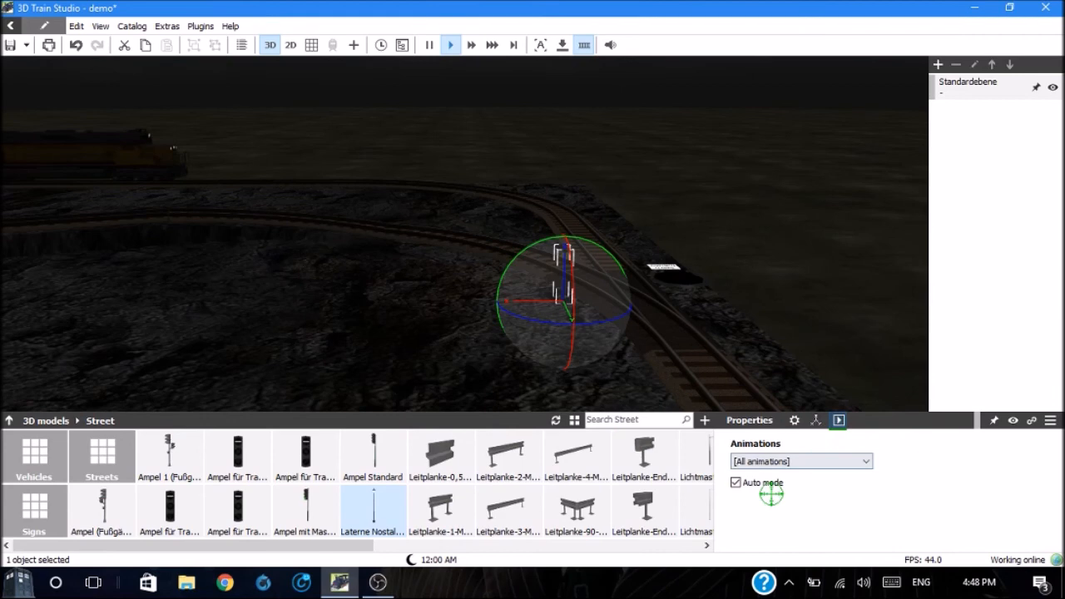
click(864, 461)
click(803, 491)
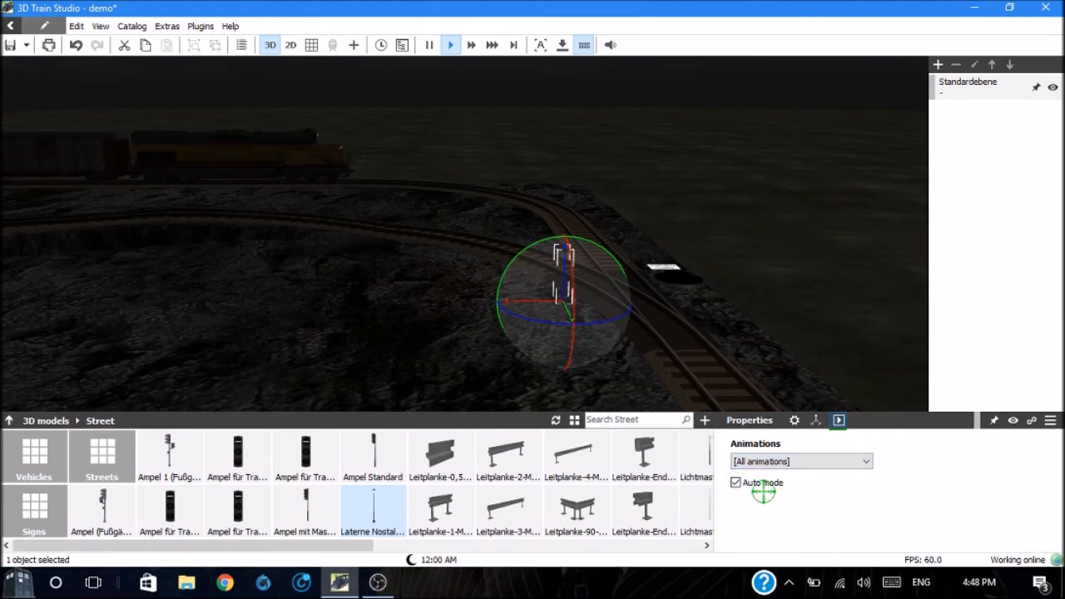
click(736, 483)
click(753, 501)
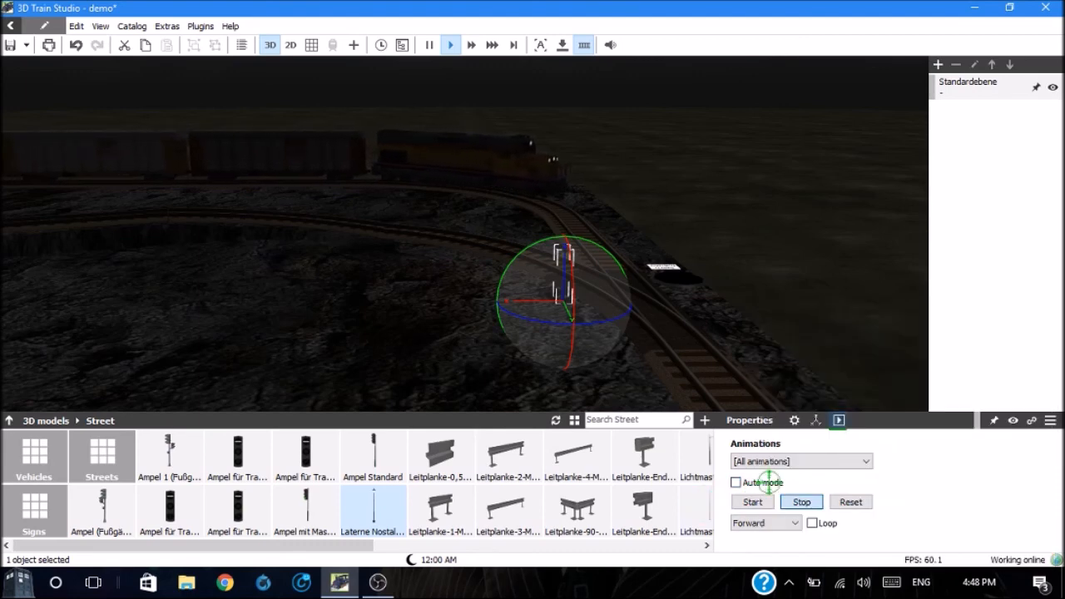
Step: Set the lantern's animation direction to Backward and deselect the lantern
click(754, 522)
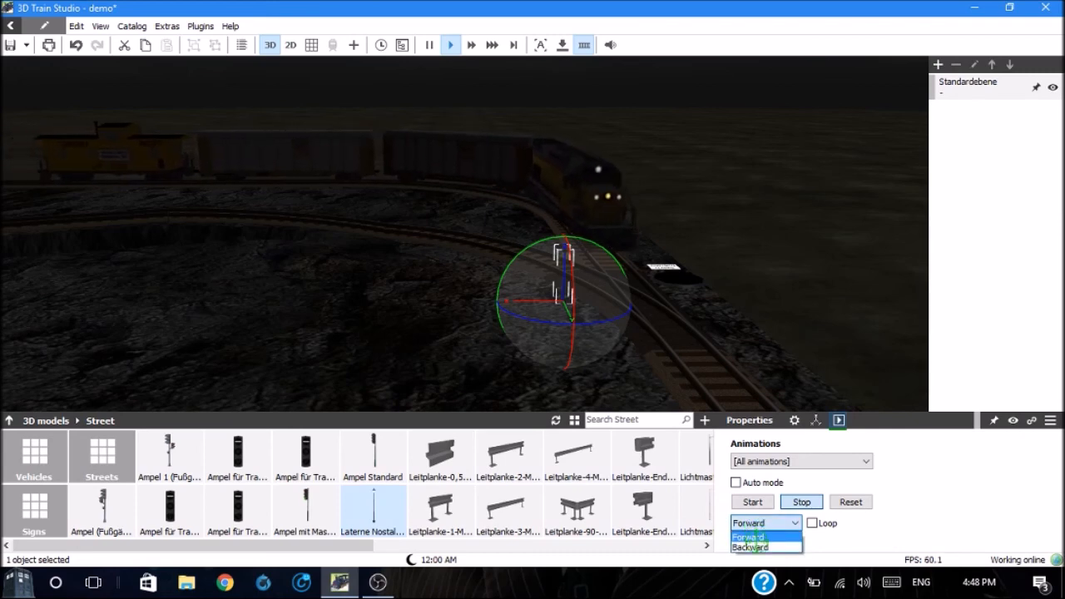
click(753, 547)
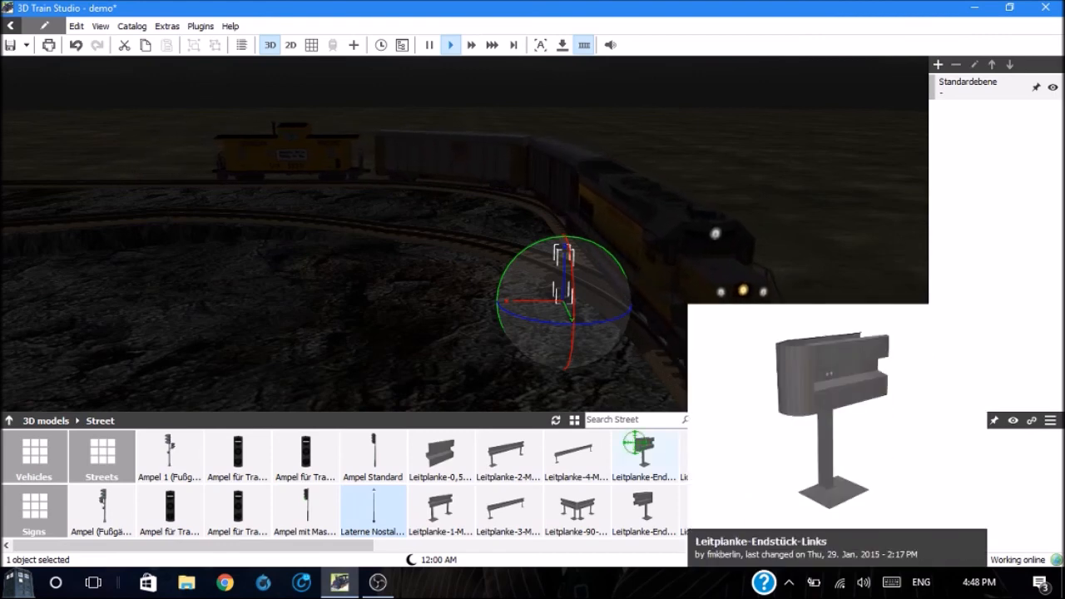
click(497, 397)
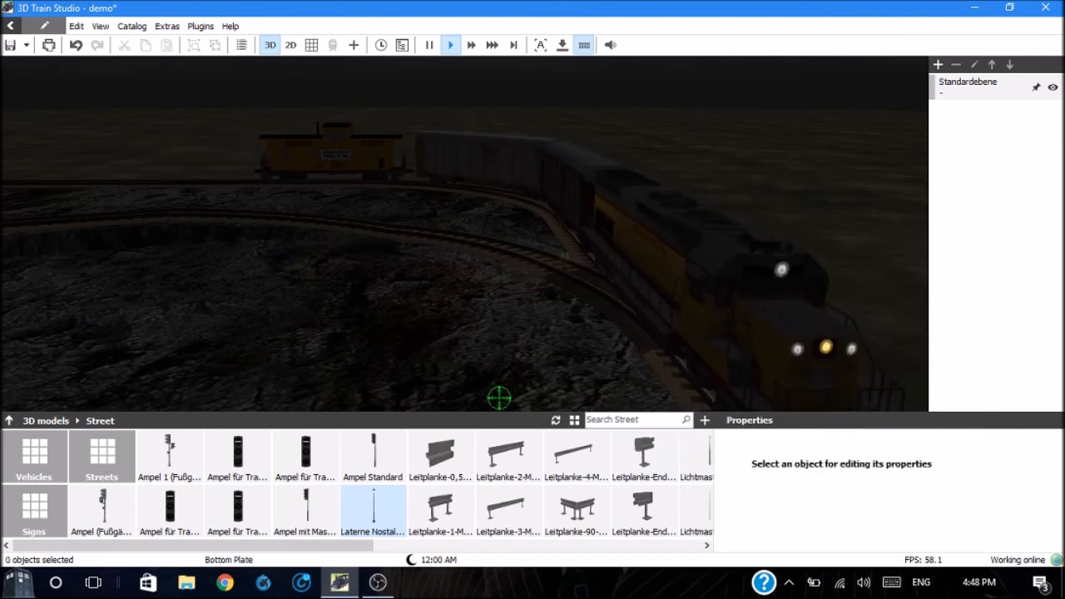
click(566, 259)
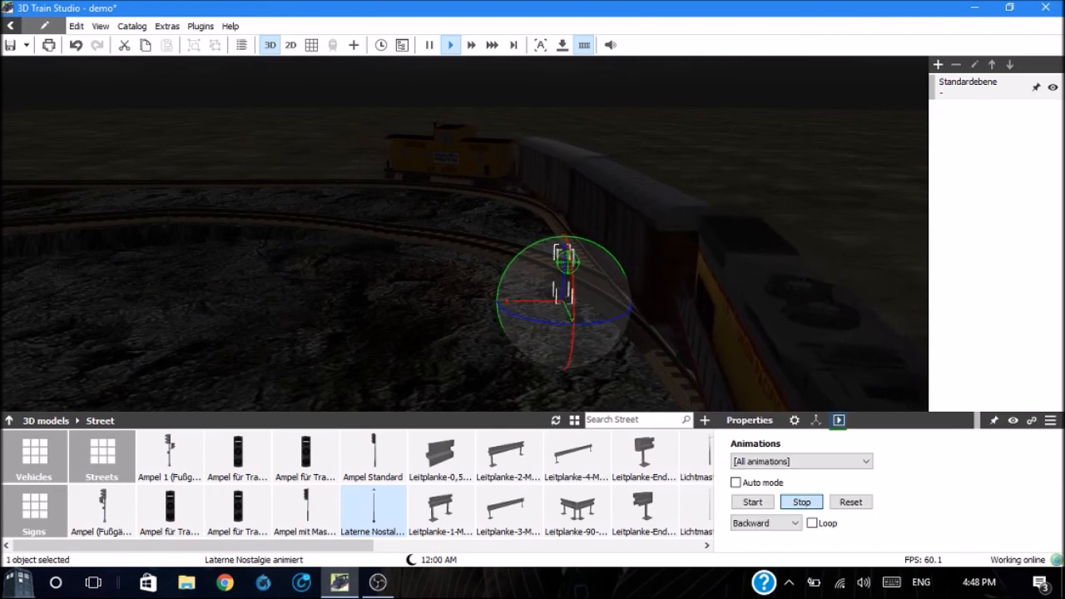
click(567, 261)
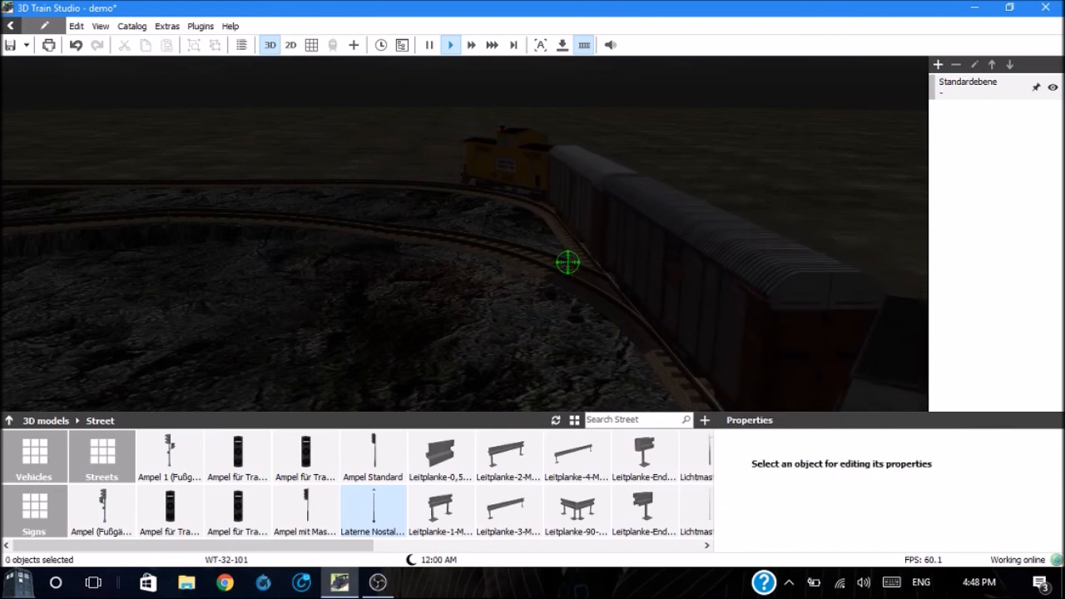
Step: Place a Lichtmast 2 animiert street lamp from the Street catalog on the rock beside the track switch and deselect it
mouse_move(671, 518)
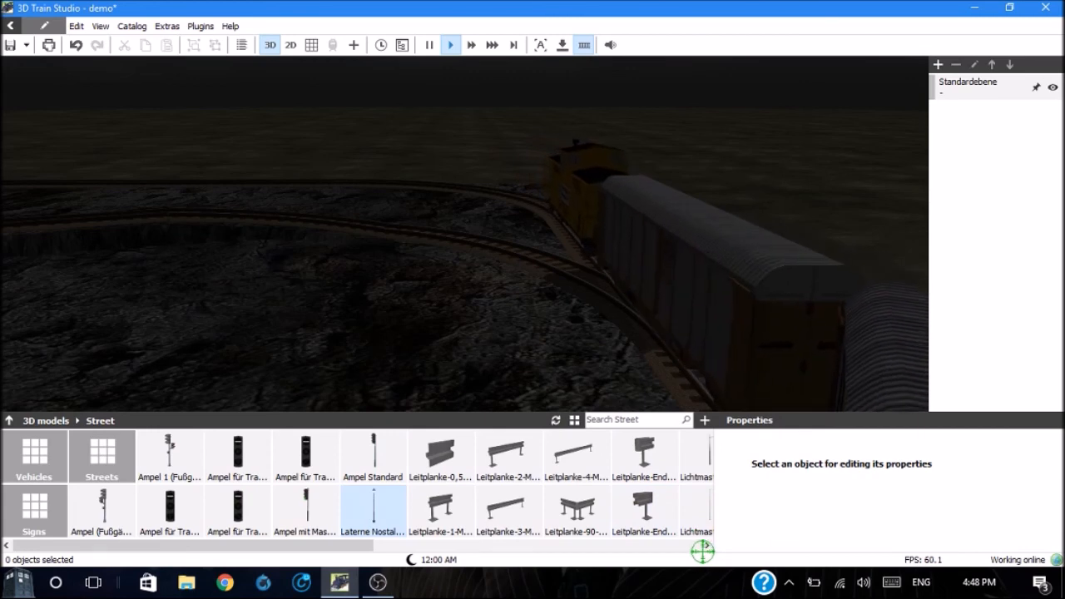
click(706, 546)
click(706, 546)
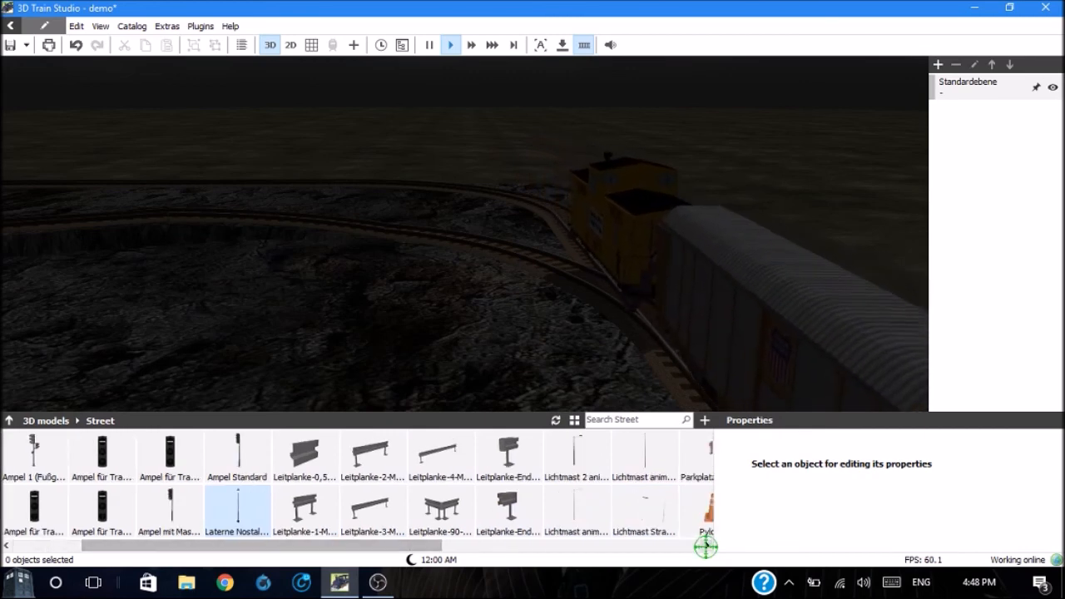
click(705, 546)
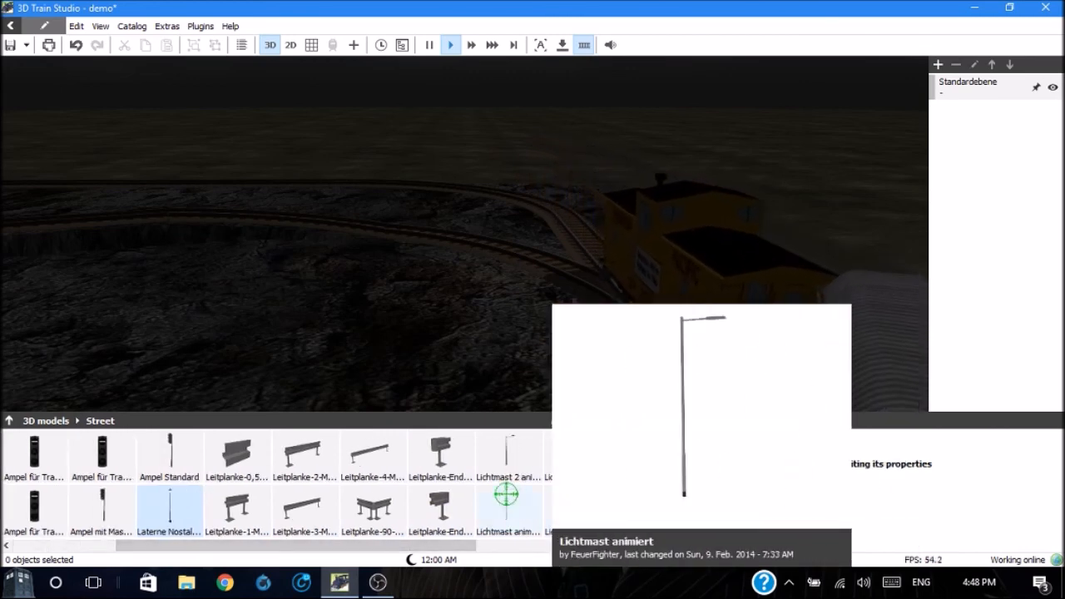
mouse_move(506, 461)
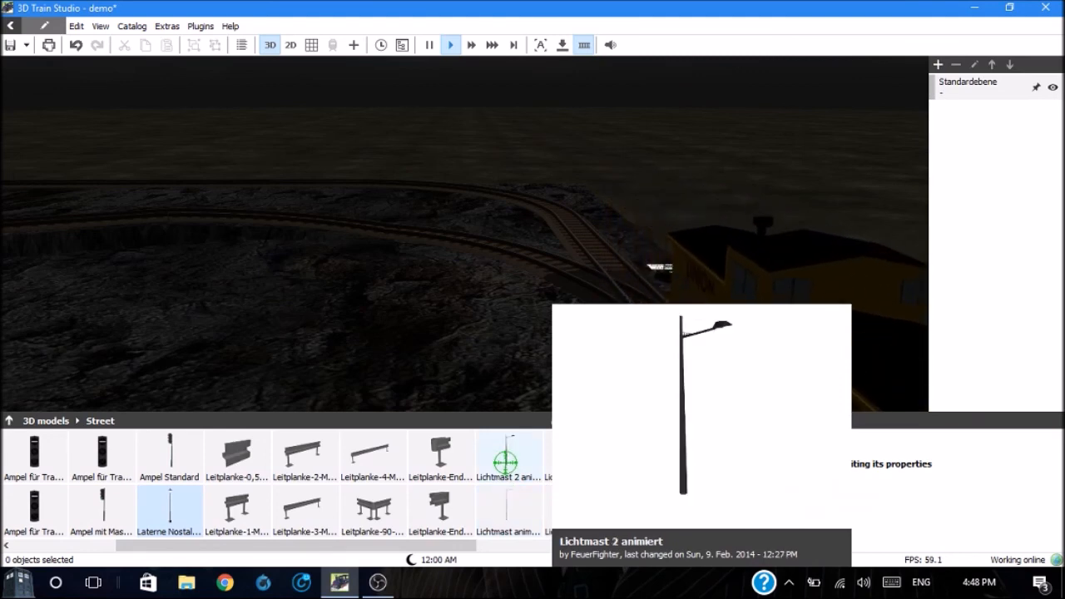
click(506, 462)
drag(505, 462, 541, 320)
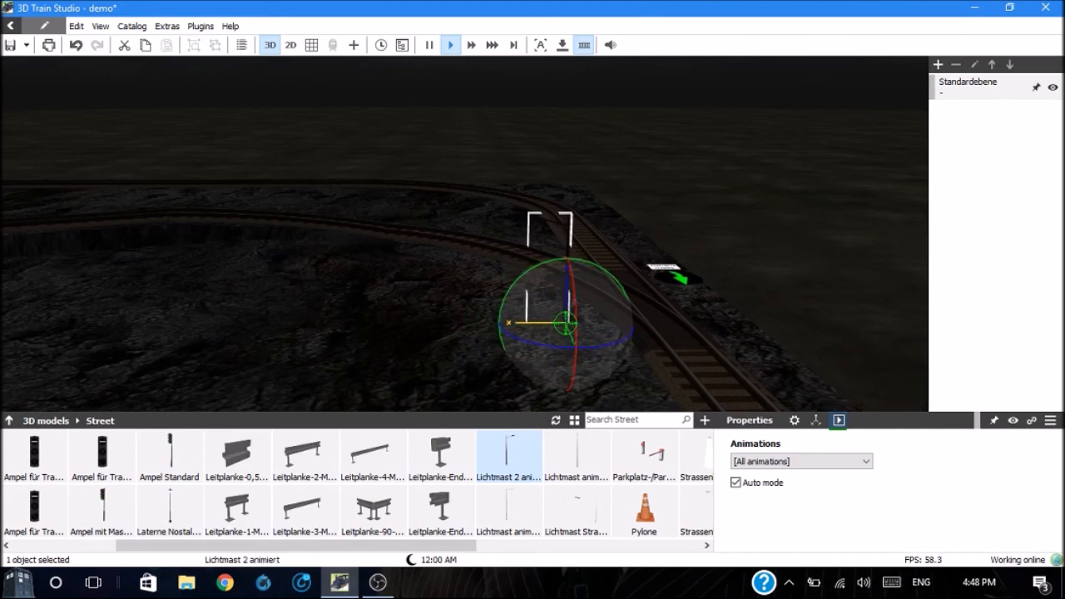
click(550, 353)
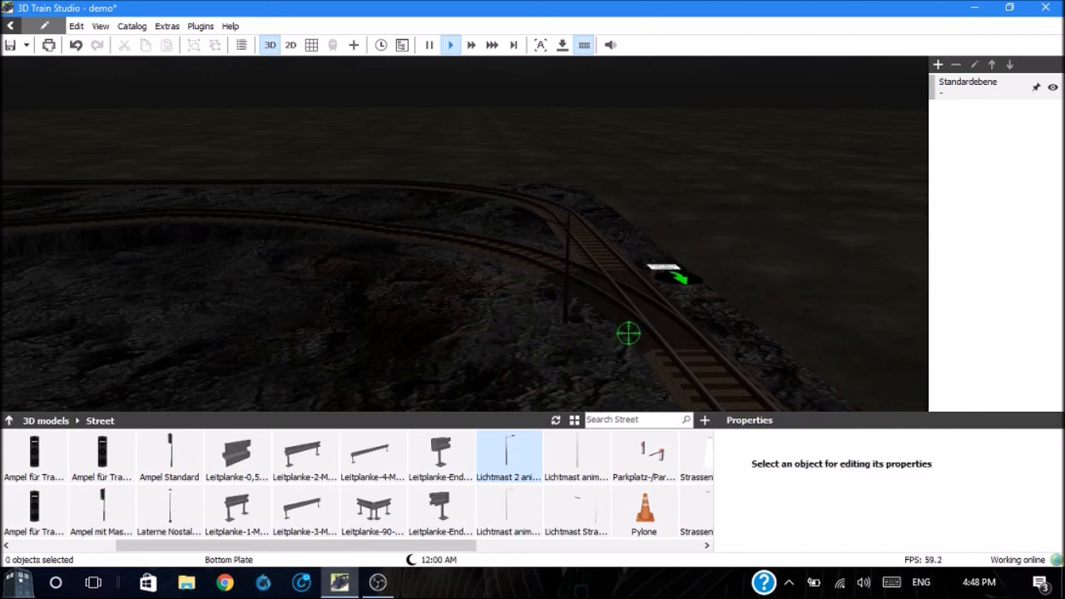
Step: Set the new street lamp's switch position to On and deselect it
click(567, 306)
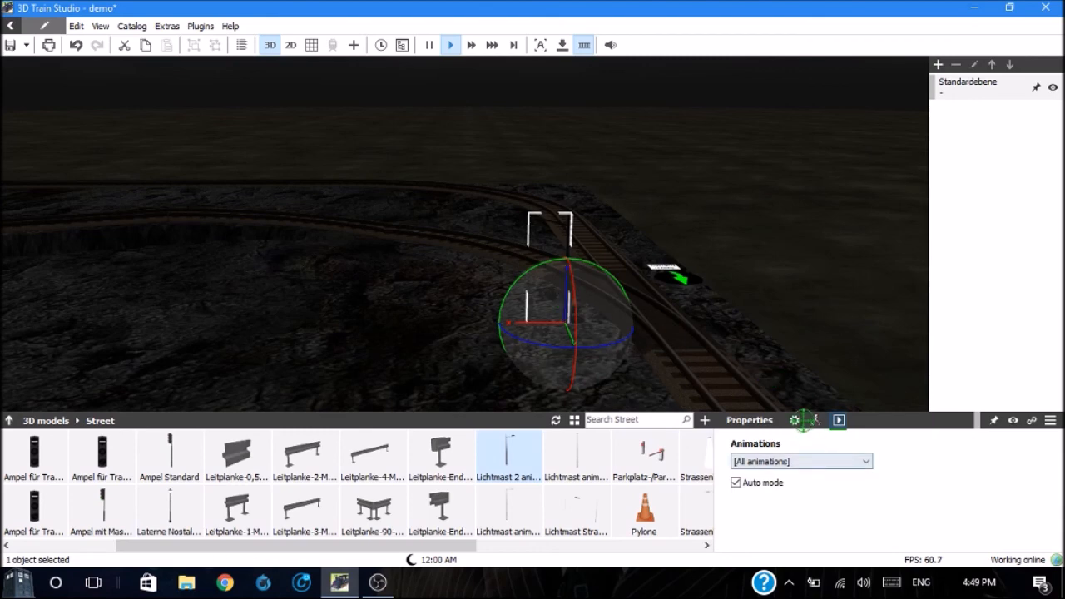
click(796, 420)
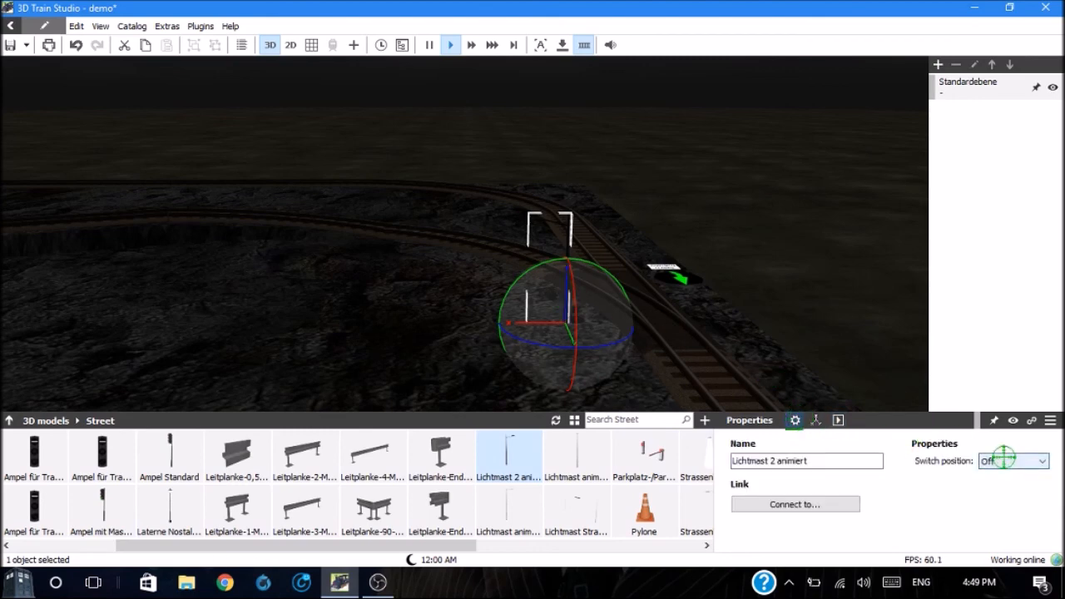
click(1046, 461)
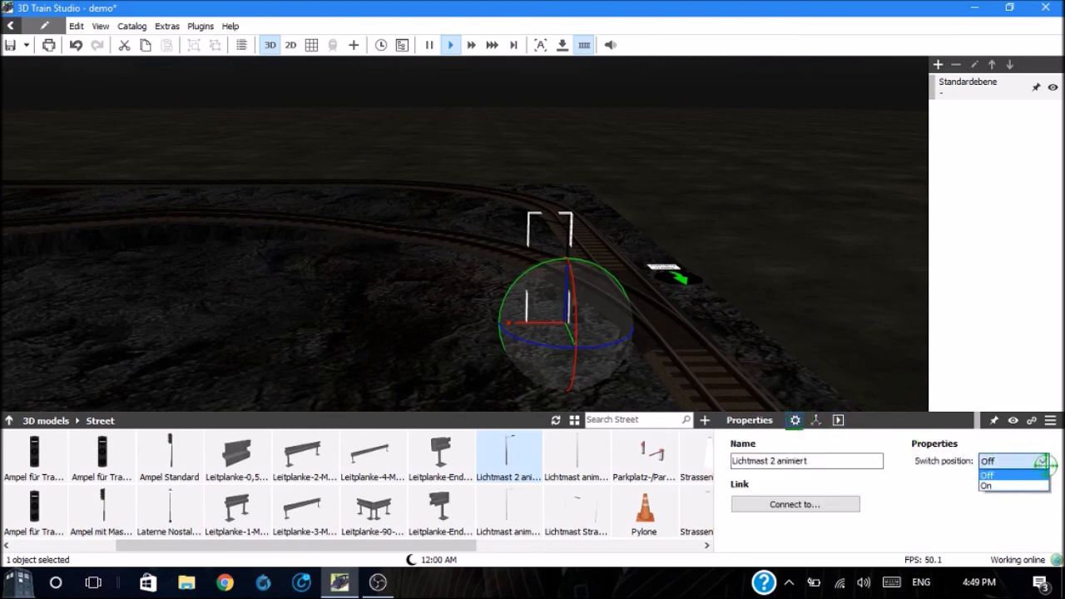
click(1027, 490)
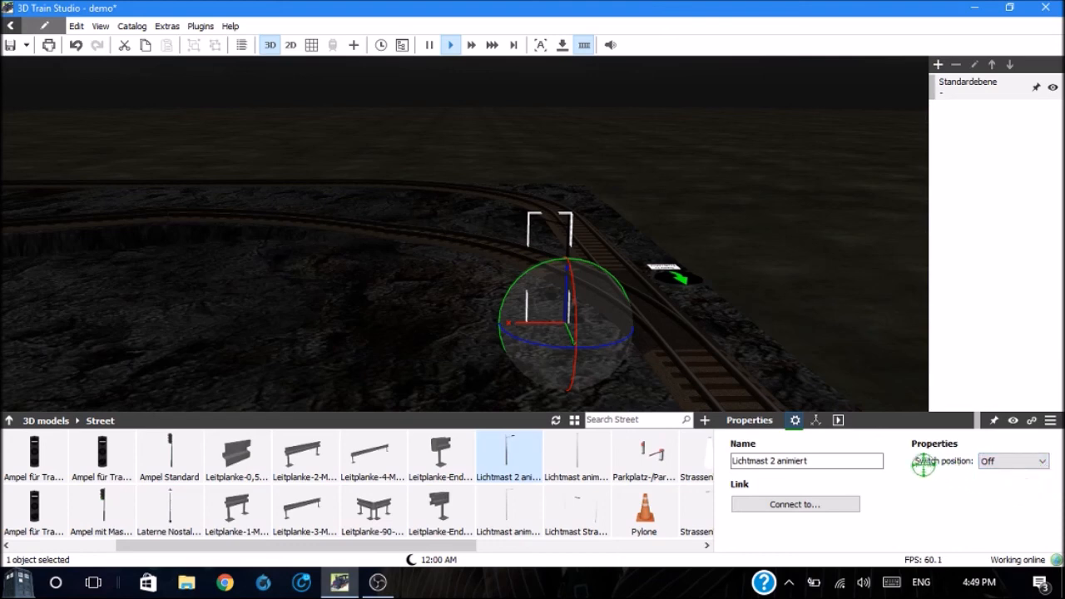
click(1042, 461)
click(1023, 489)
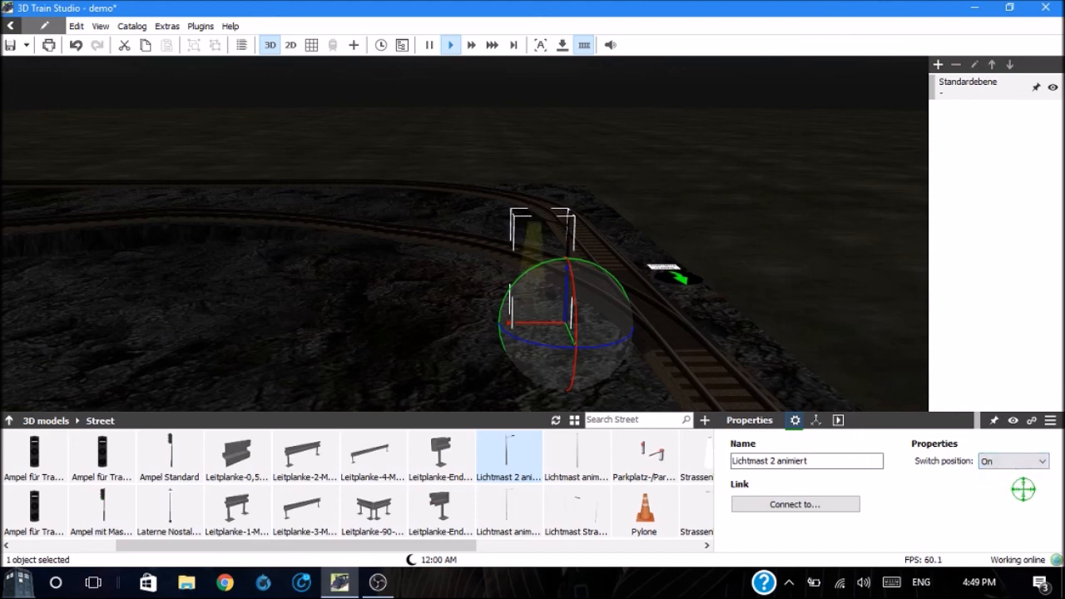
click(502, 355)
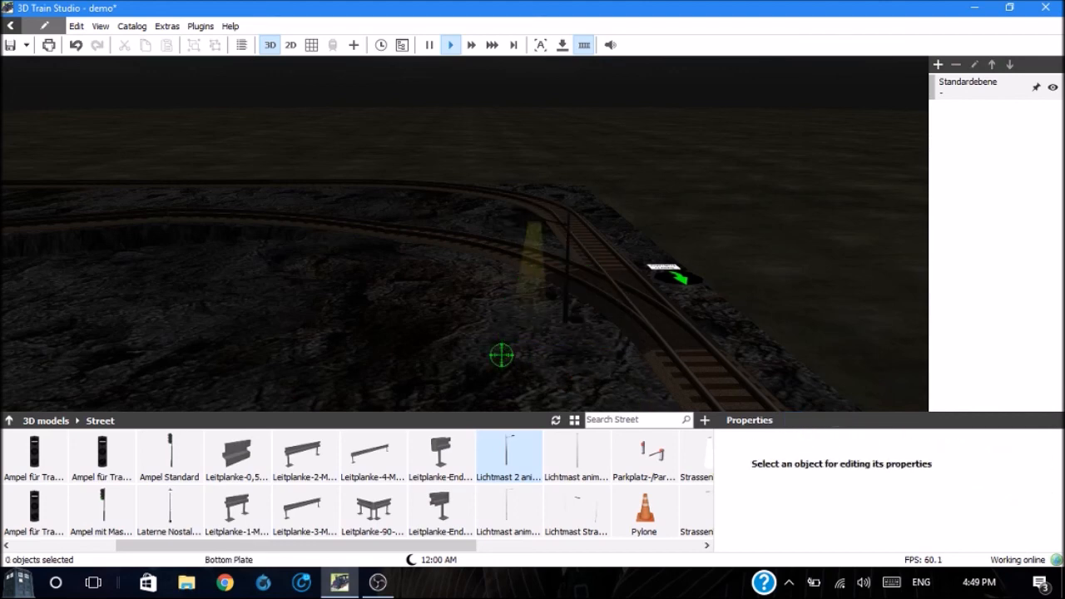
Step: Rotate the lit street lamp so its arm reaches over the track, move it closer to the switch, and deselect it
click(567, 318)
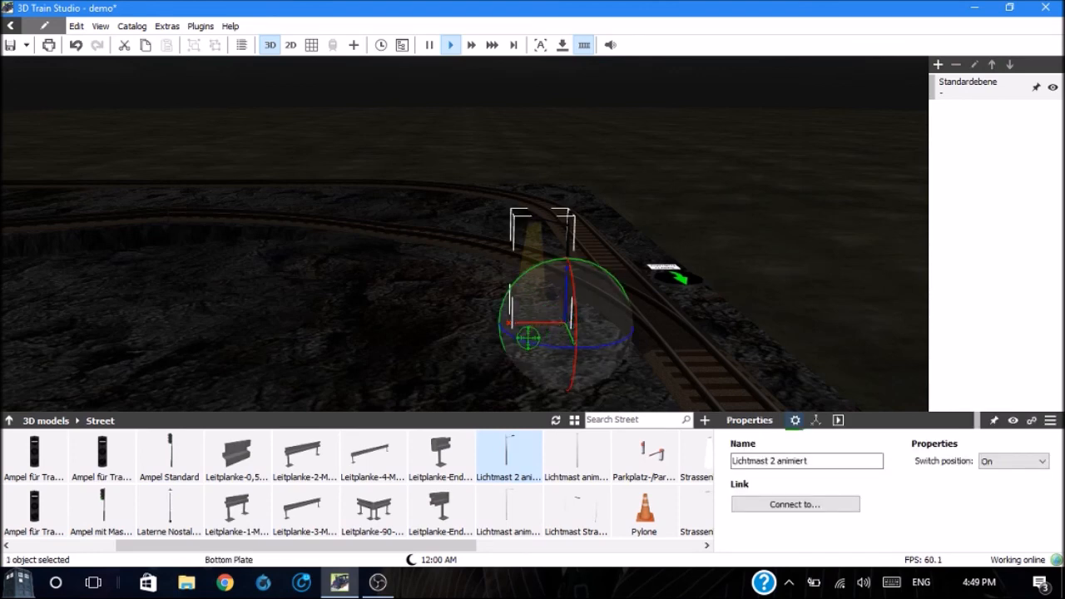
drag(525, 340, 764, 343)
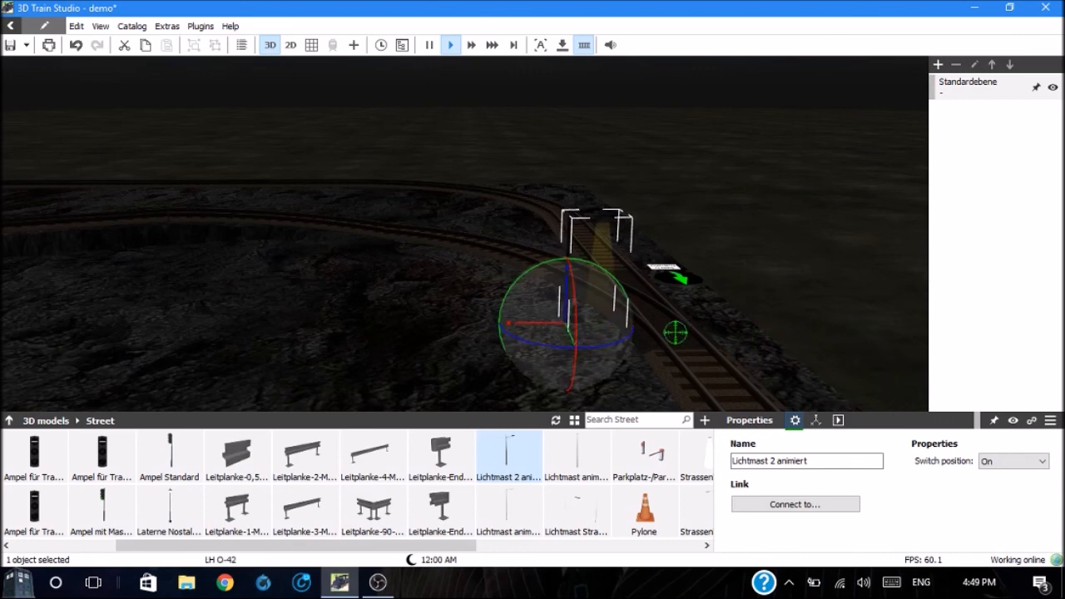
drag(536, 324, 591, 327)
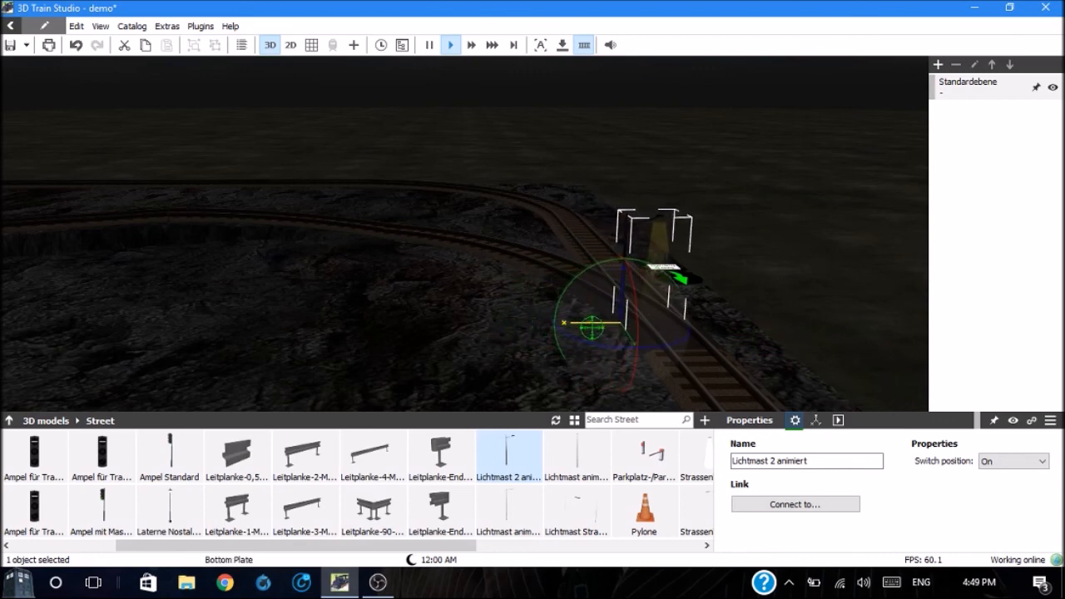
click(505, 372)
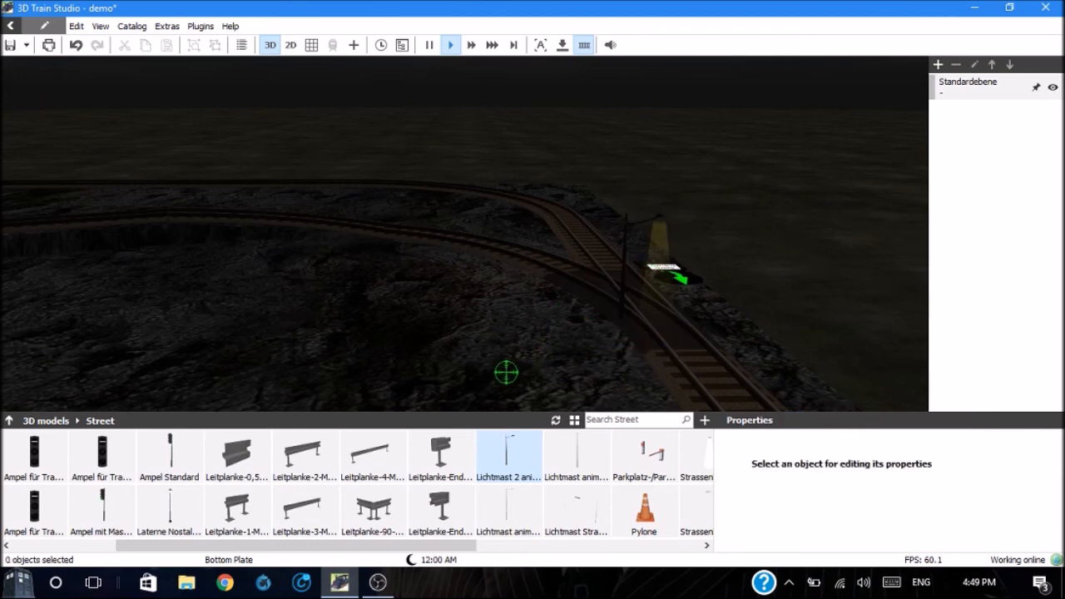
drag(506, 372, 426, 363)
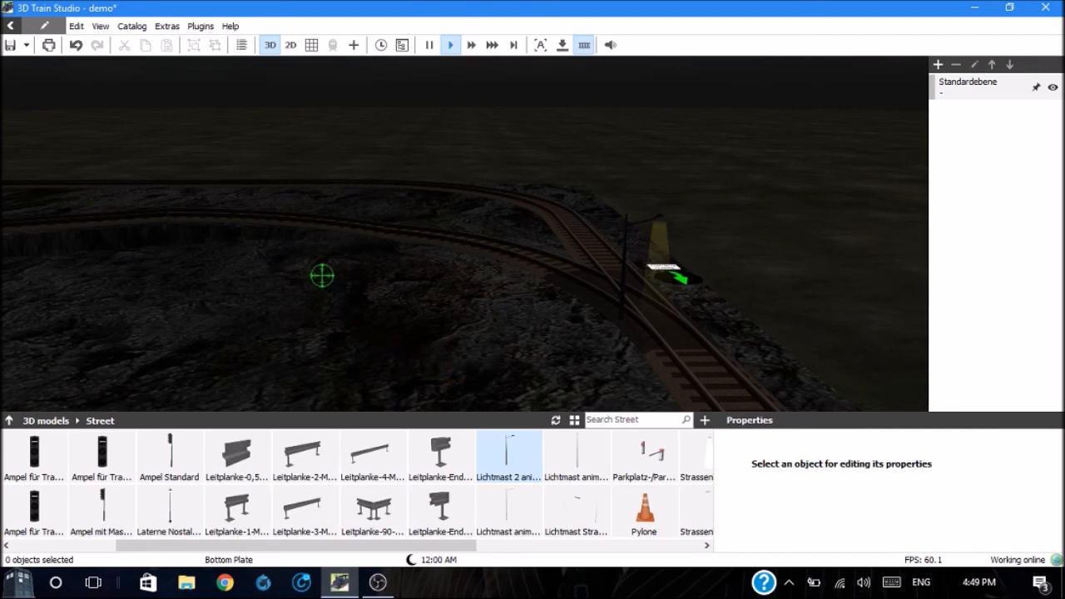